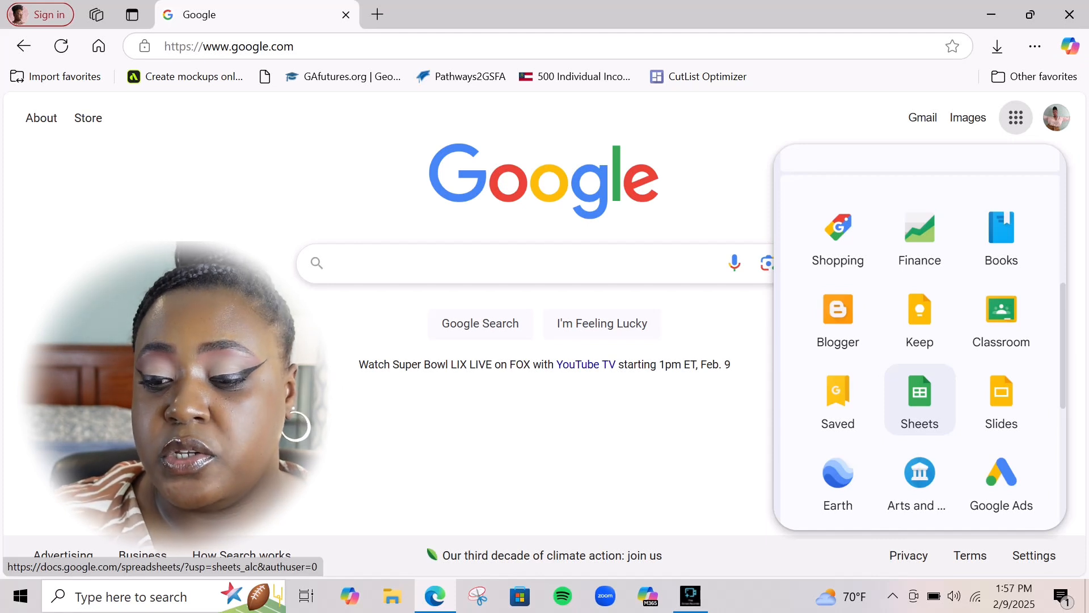
Launch Google Sheets to a new blank spreadsheet and select A1:L1
left_click(920, 399)
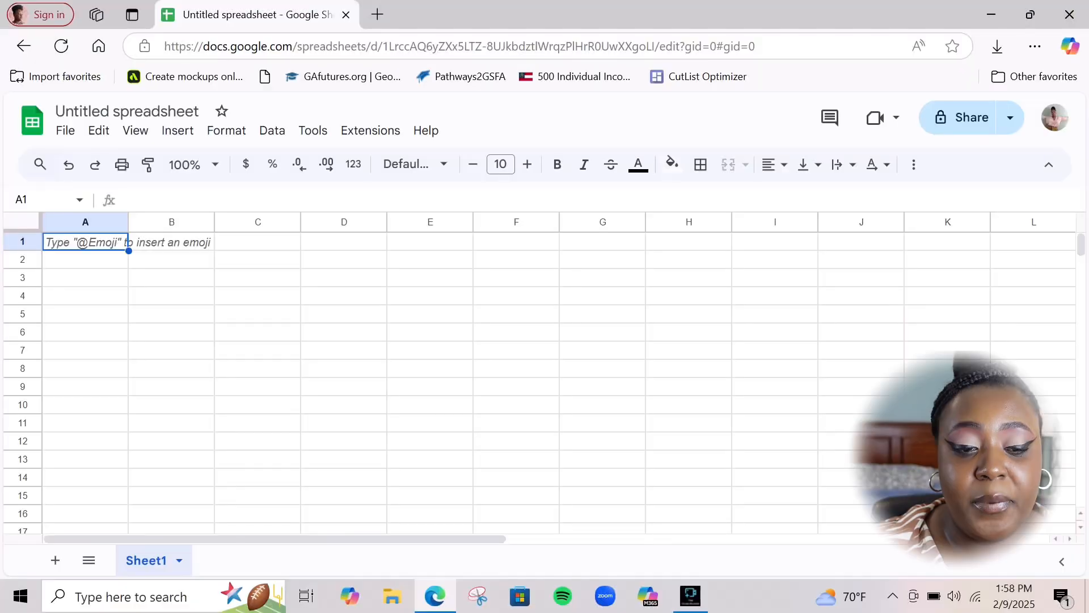
left_click_drag(85, 241, 1033, 241)
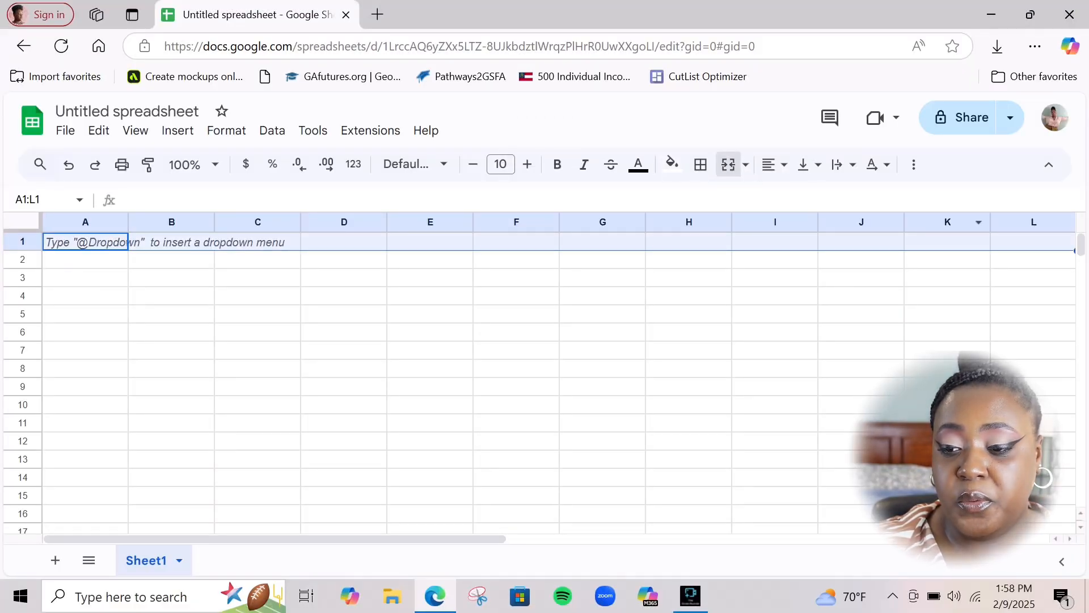
Merge A1:L1 with the centred title '2025 Vendor Market Trackers', then select A2:C2
left_click(729, 165)
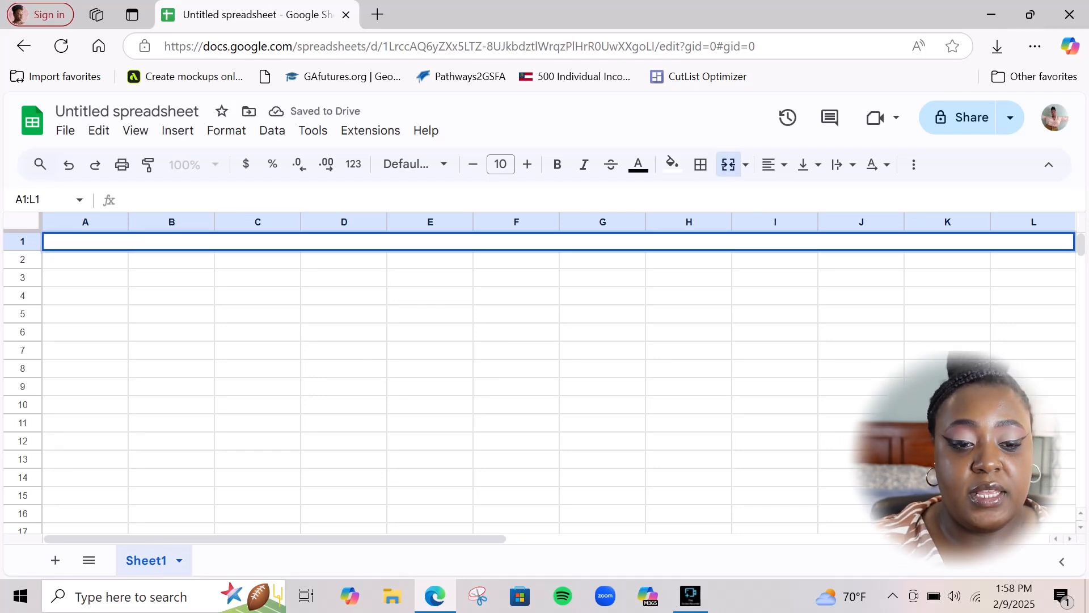
type("2025")
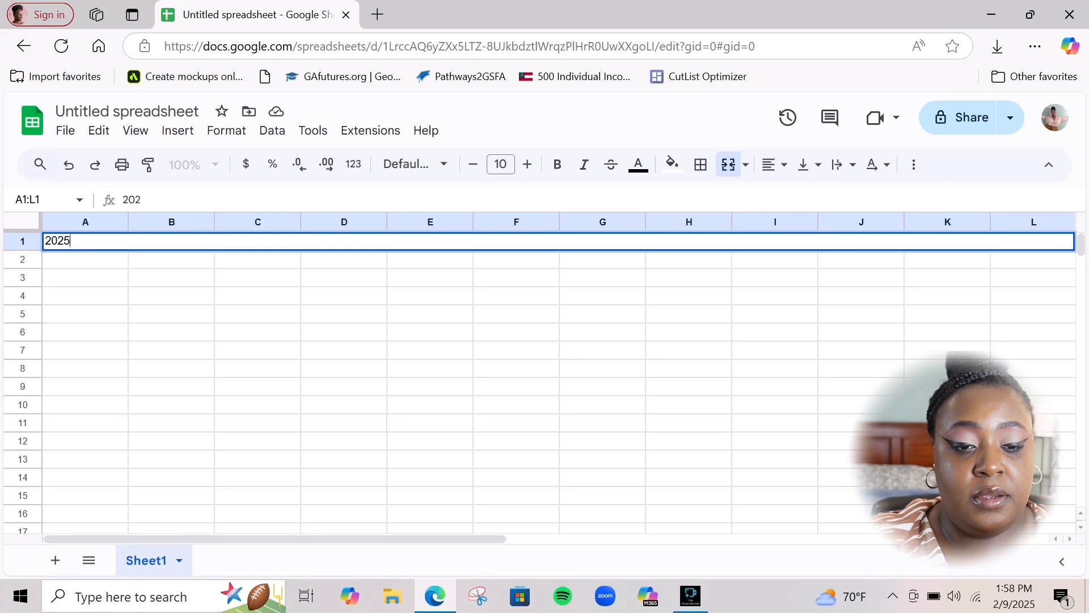
type(" Vendor")
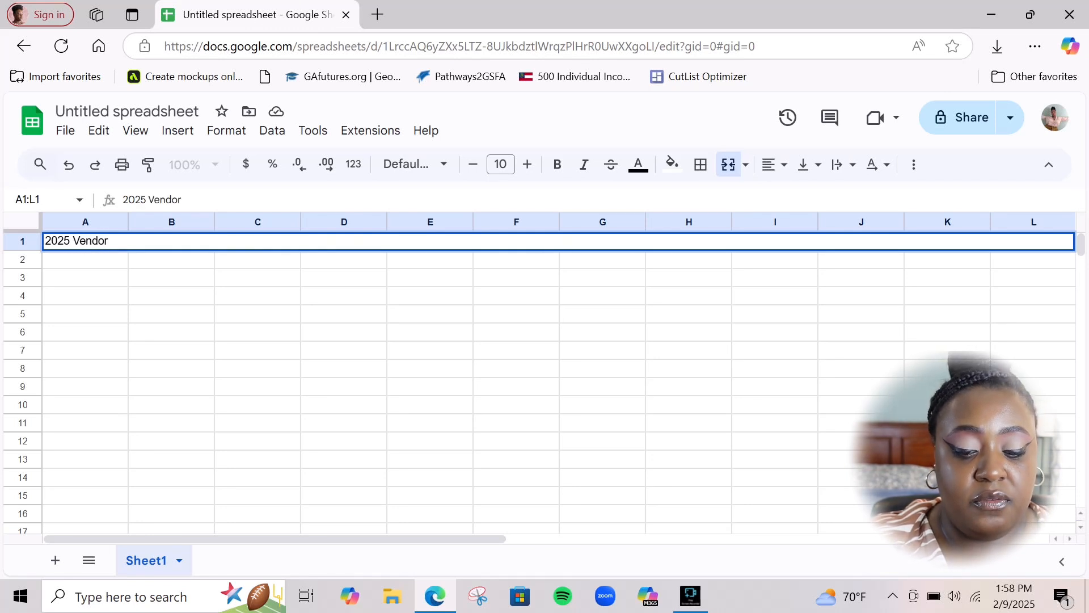
type(" Mark")
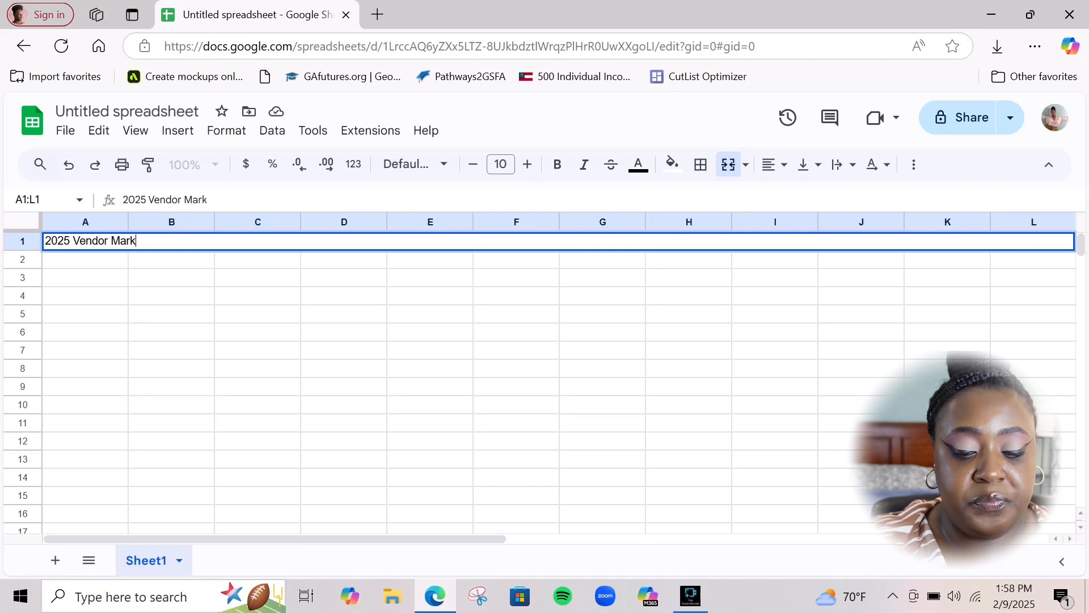
type("et Track")
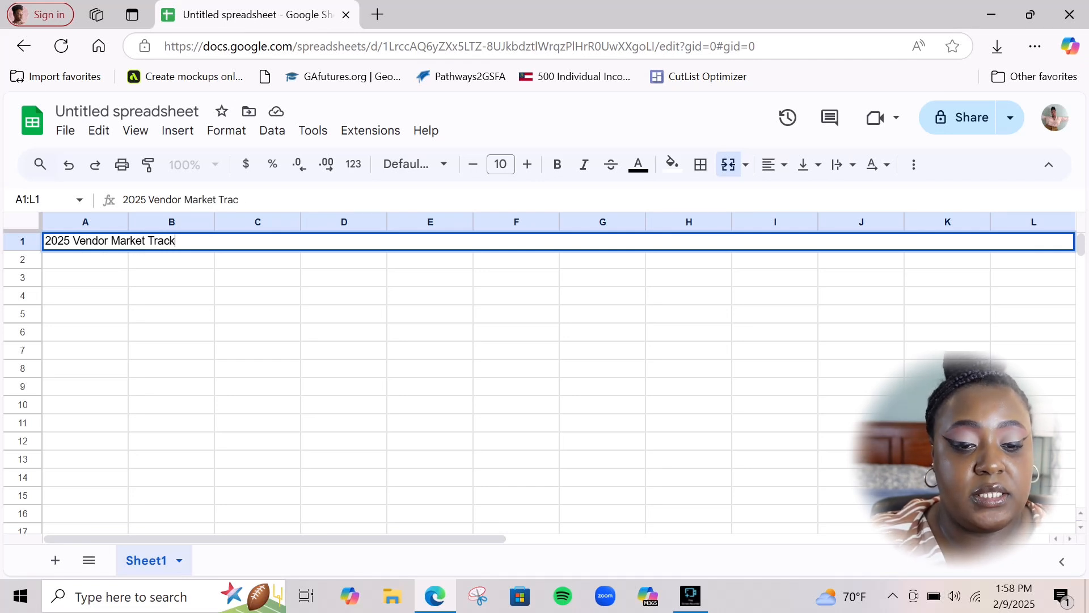
type("ers")
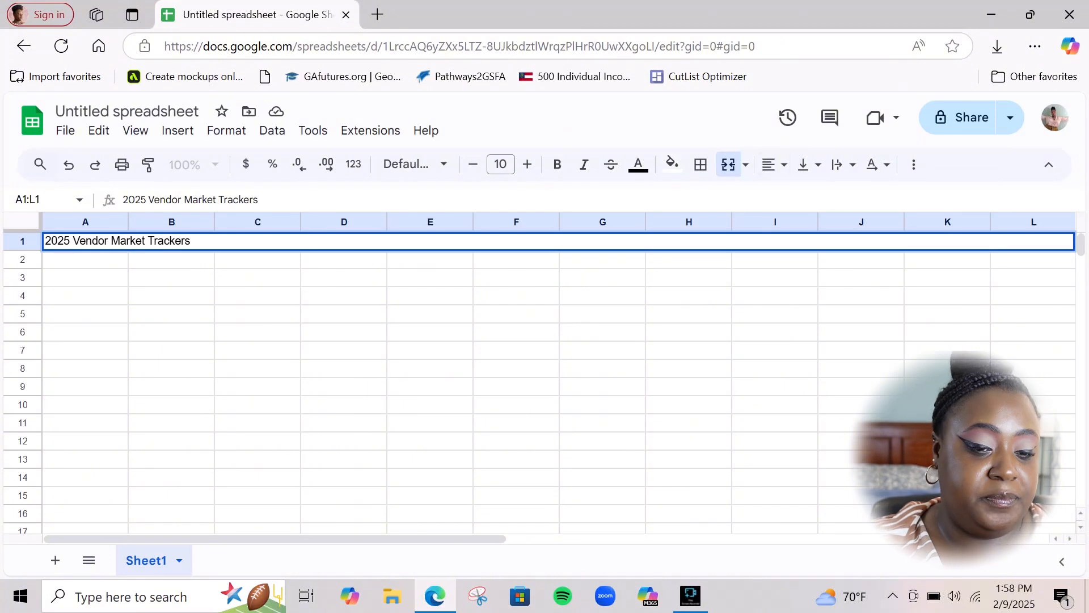
left_click(775, 165)
left_click(802, 197)
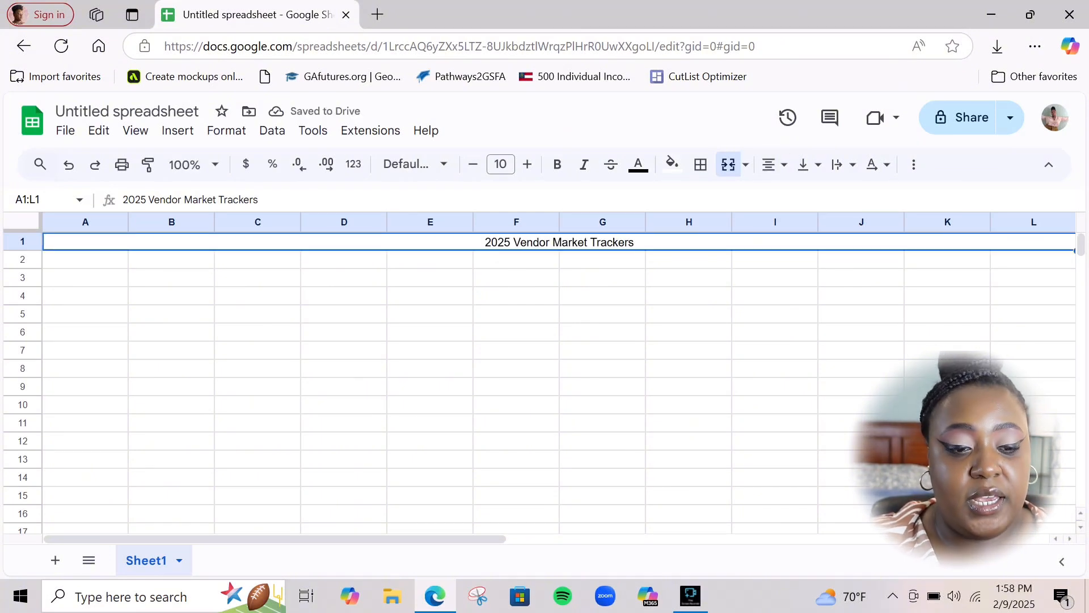
left_click(125, 264)
left_click_drag(128, 268, 258, 262)
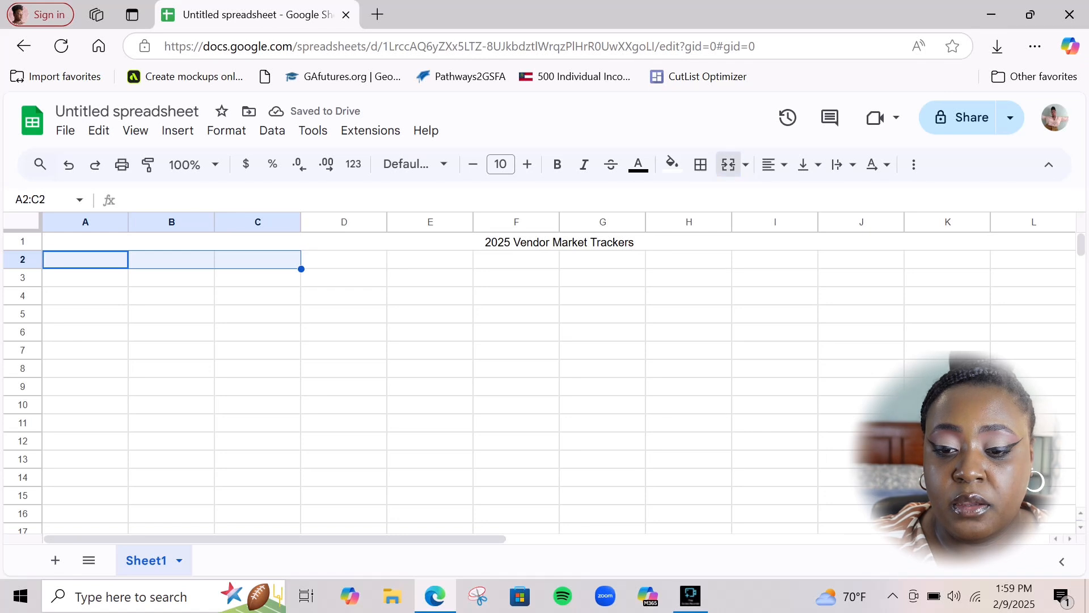
Merge A2:C2, give it an outer border, and enter the centred header 'Event Name'
left_click(728, 165)
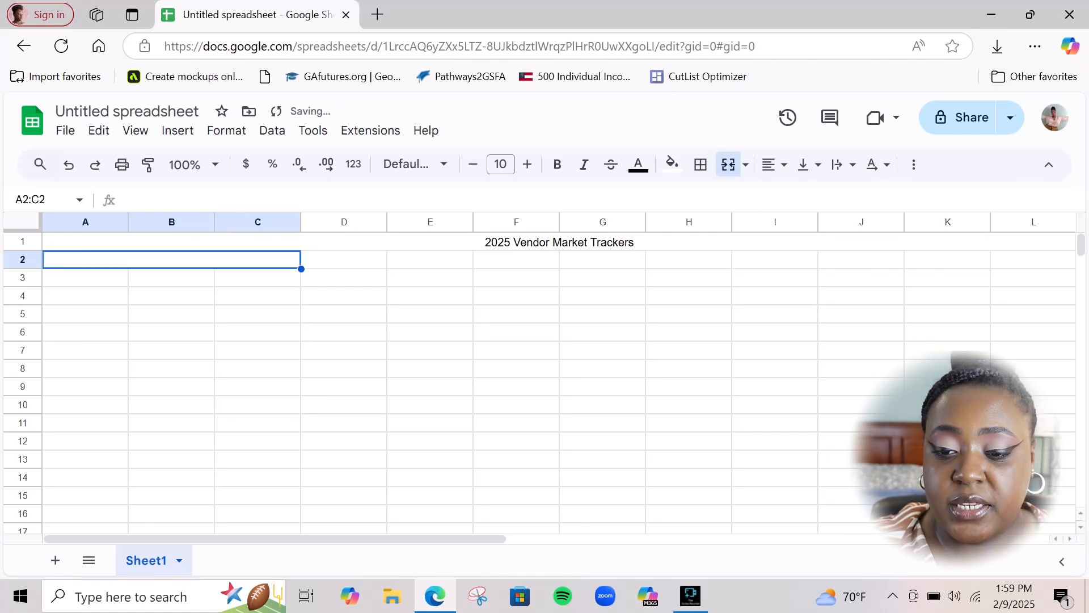
left_click(700, 165)
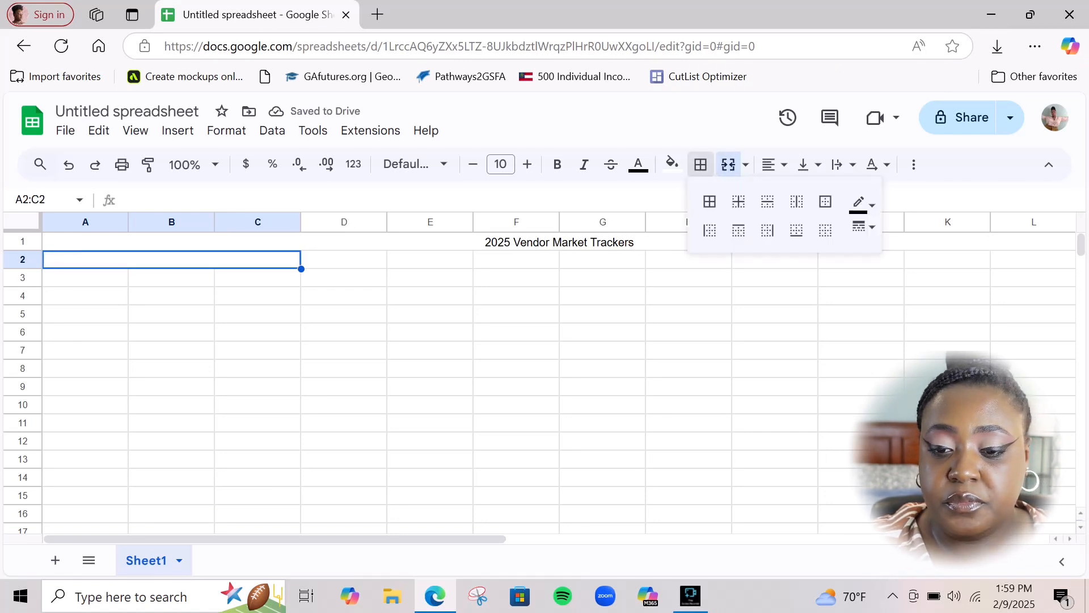
left_click(825, 202)
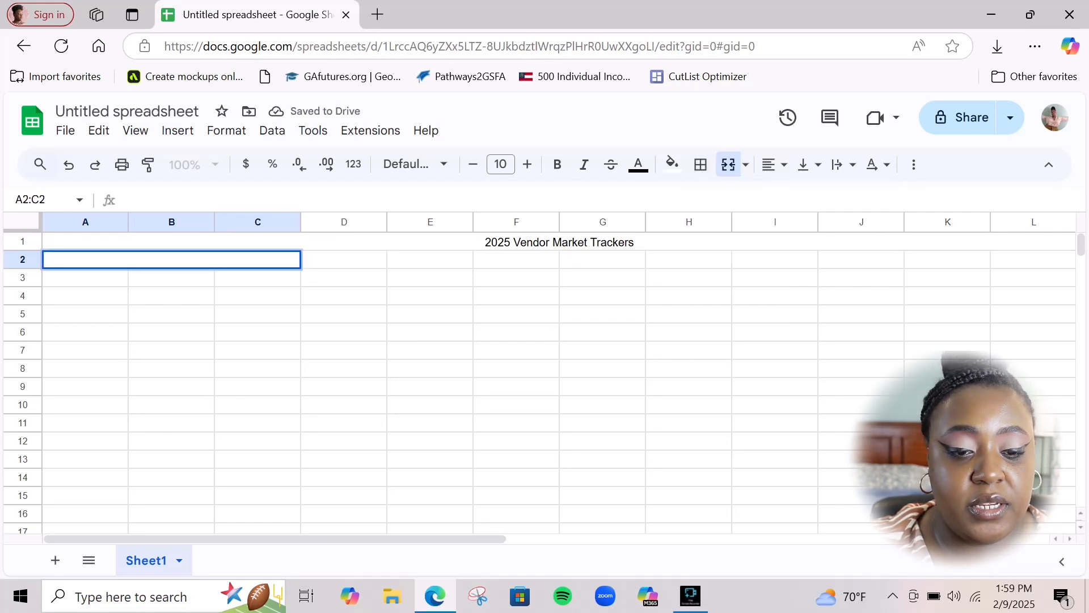
type("Vendor")
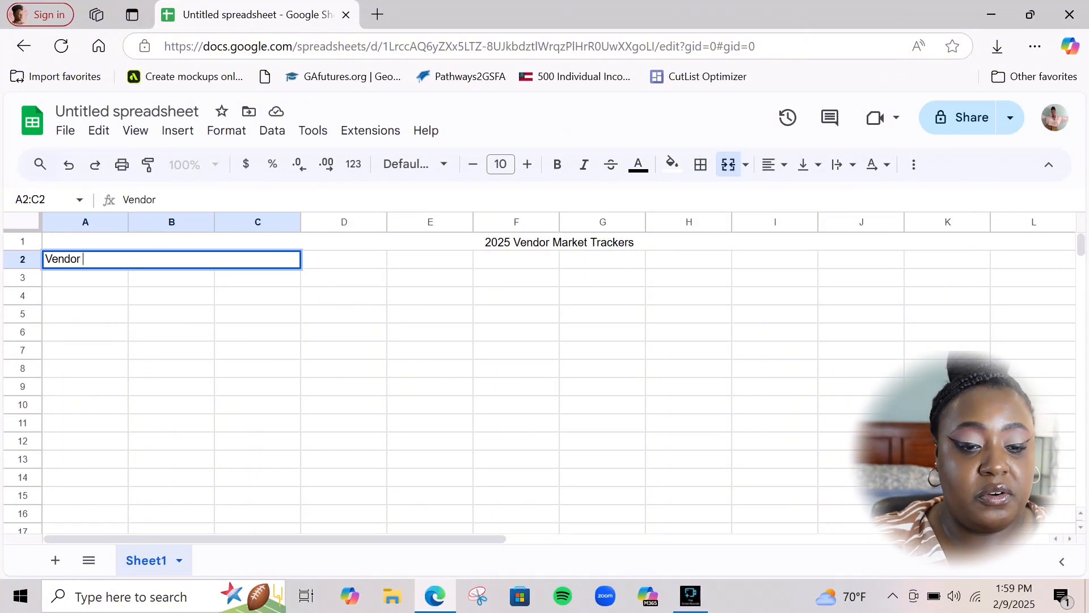
key("BackSpace")
key("BackSpace")
key("BackSpace")
key("BackSpace")
key("BackSpace")
key("BackSpace")
key("BackSpace")
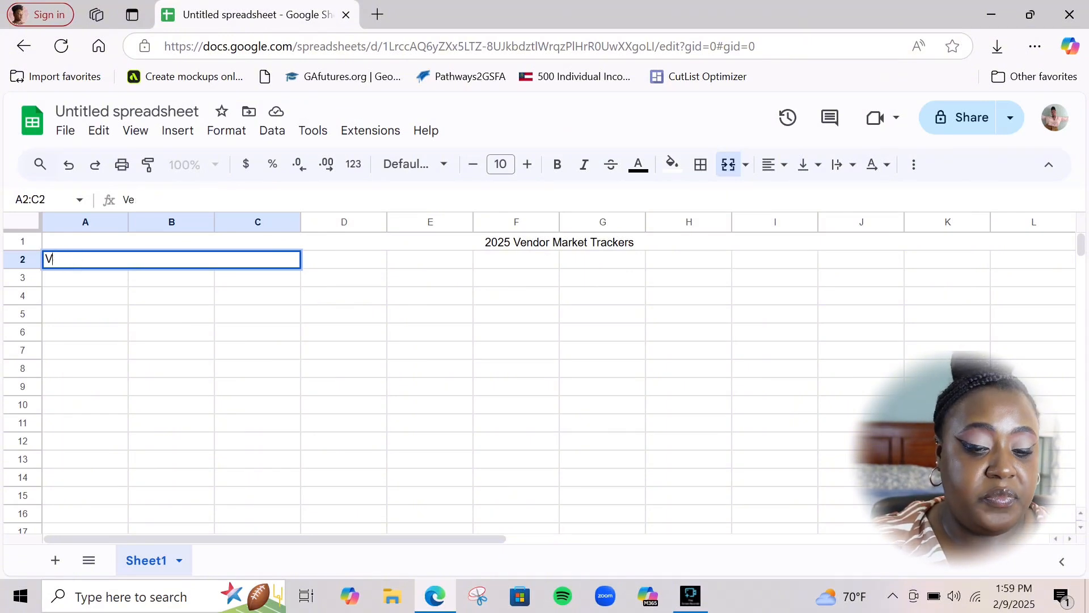
type("Eve")
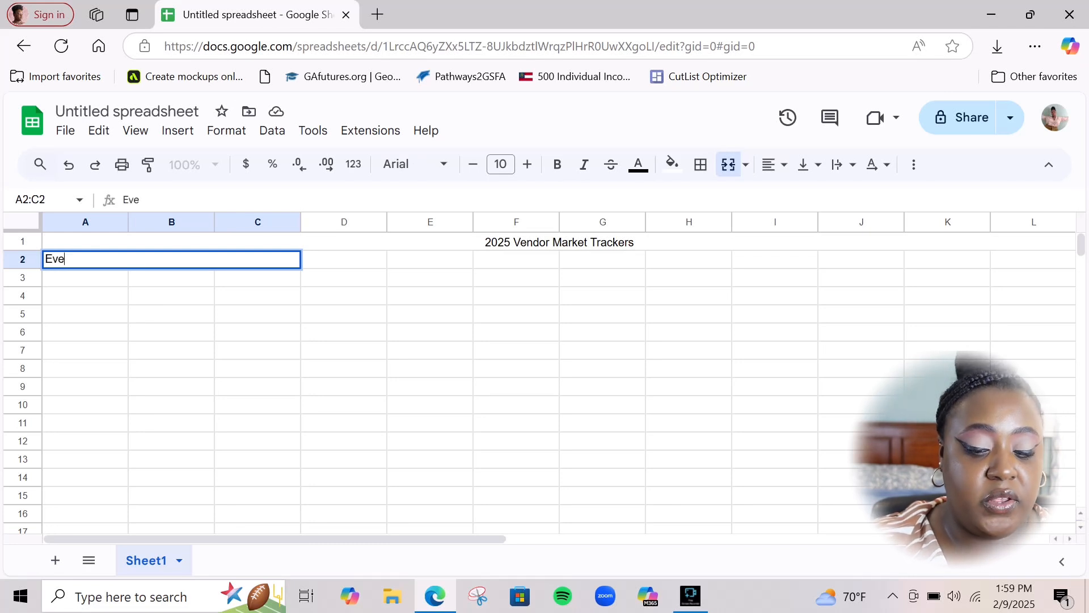
type("nt Name")
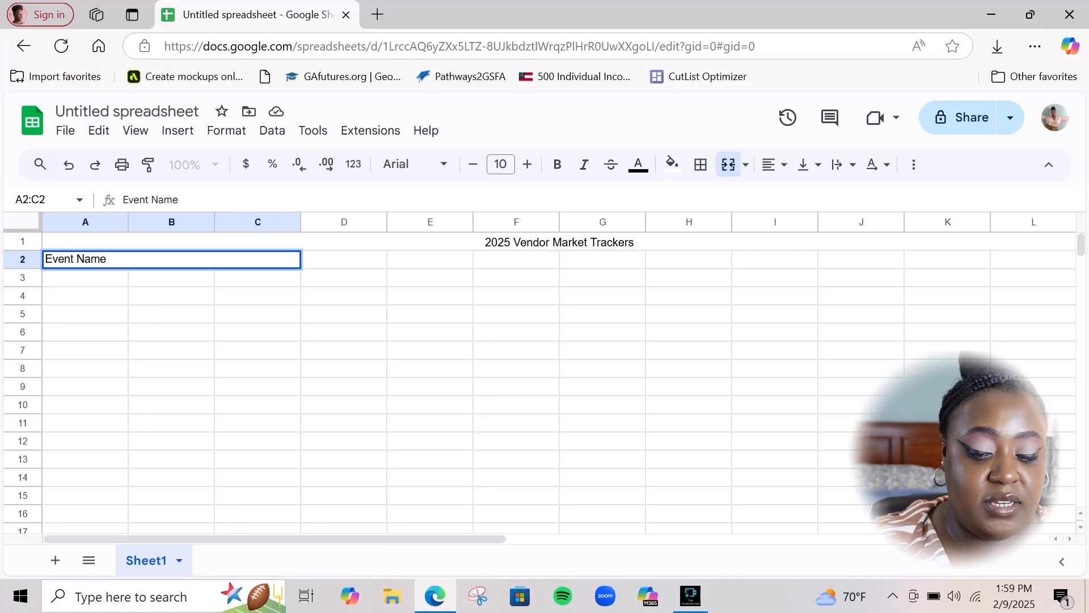
left_click(774, 164)
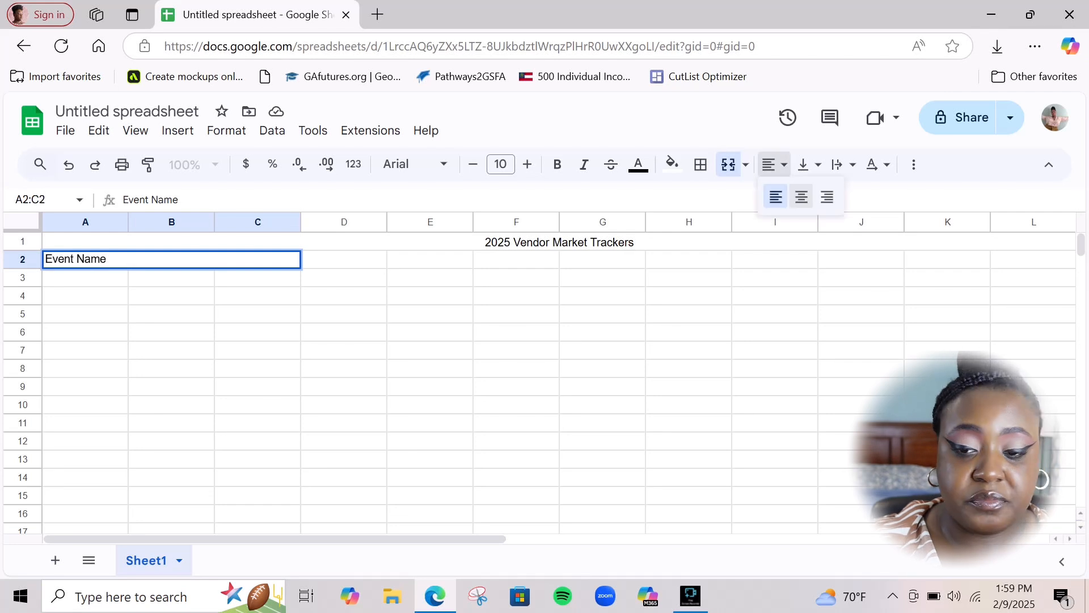
left_click(801, 197)
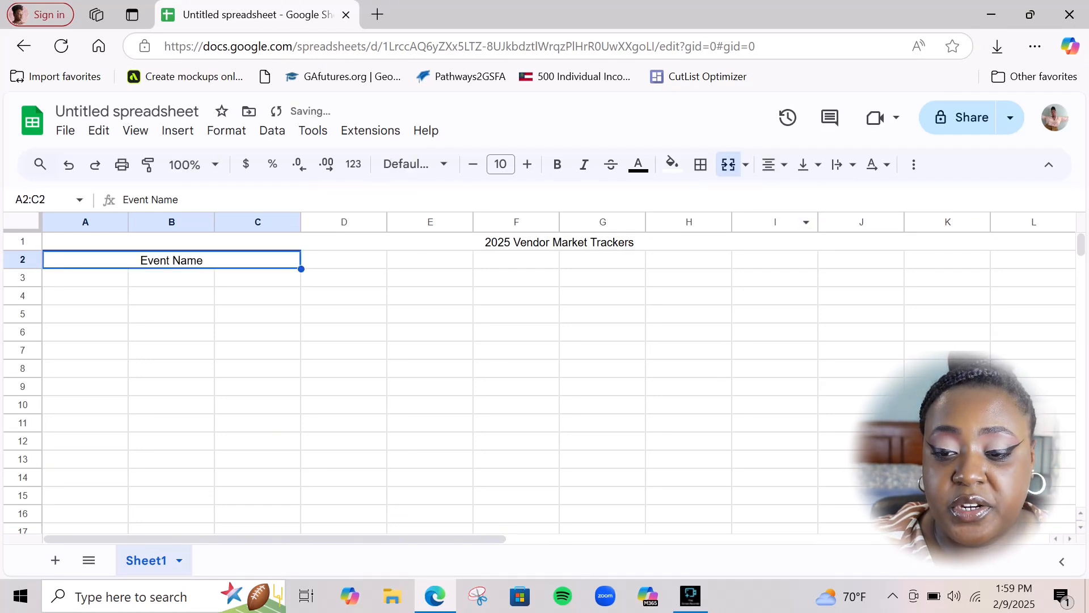
Select cells D2 and E2 for the next header
left_click(344, 296)
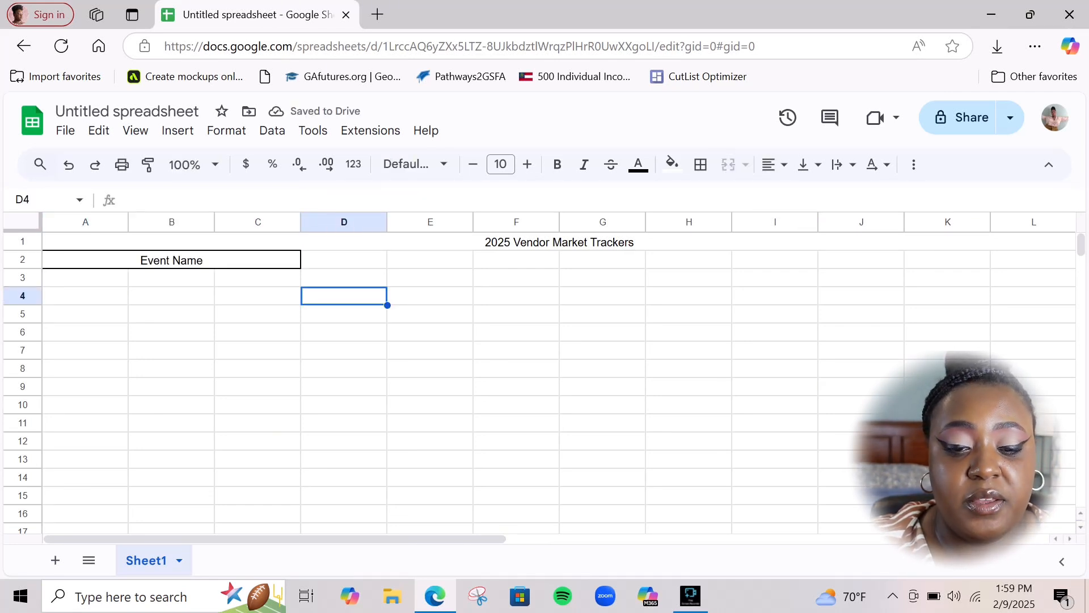
left_click(344, 260)
left_click(430, 260)
left_click(343, 260)
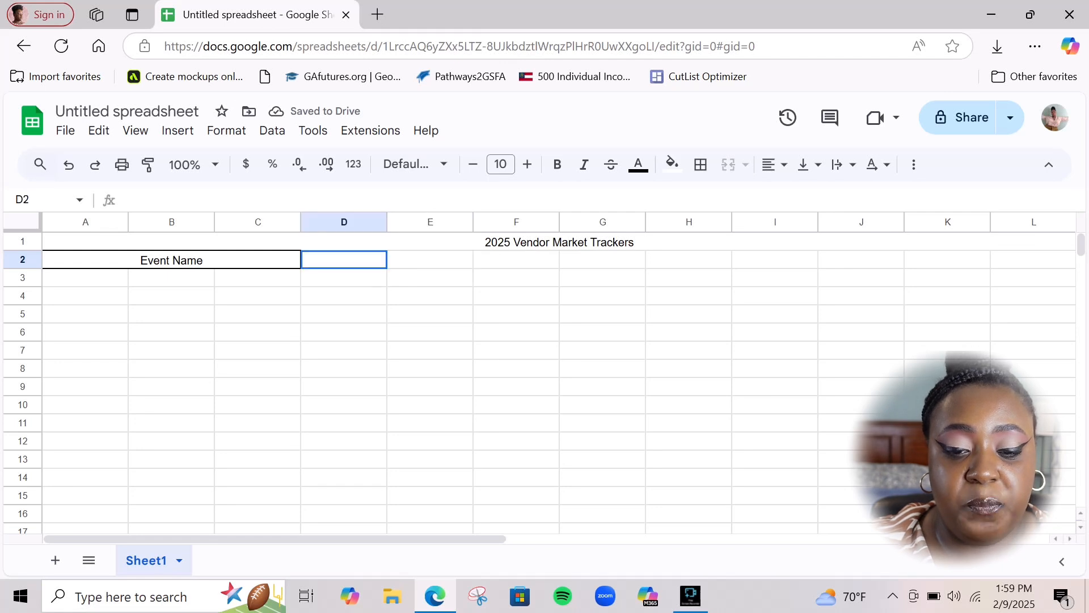
left_click(430, 260)
left_click(344, 259)
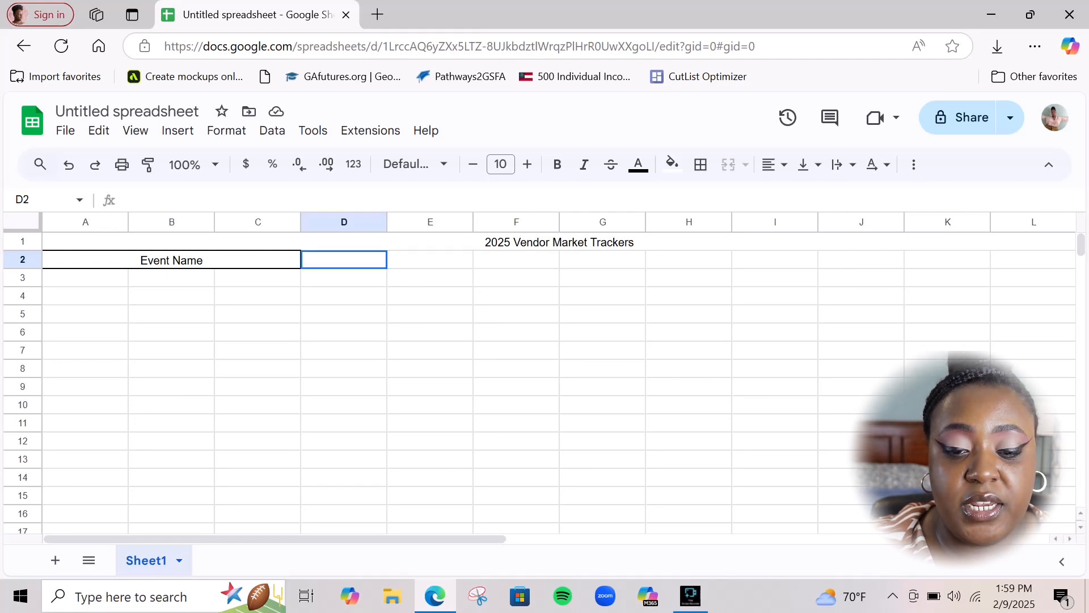
Merge D2:E2, outline it with a border, and enter the centred header 'Location'
left_click_drag(344, 260, 430, 259)
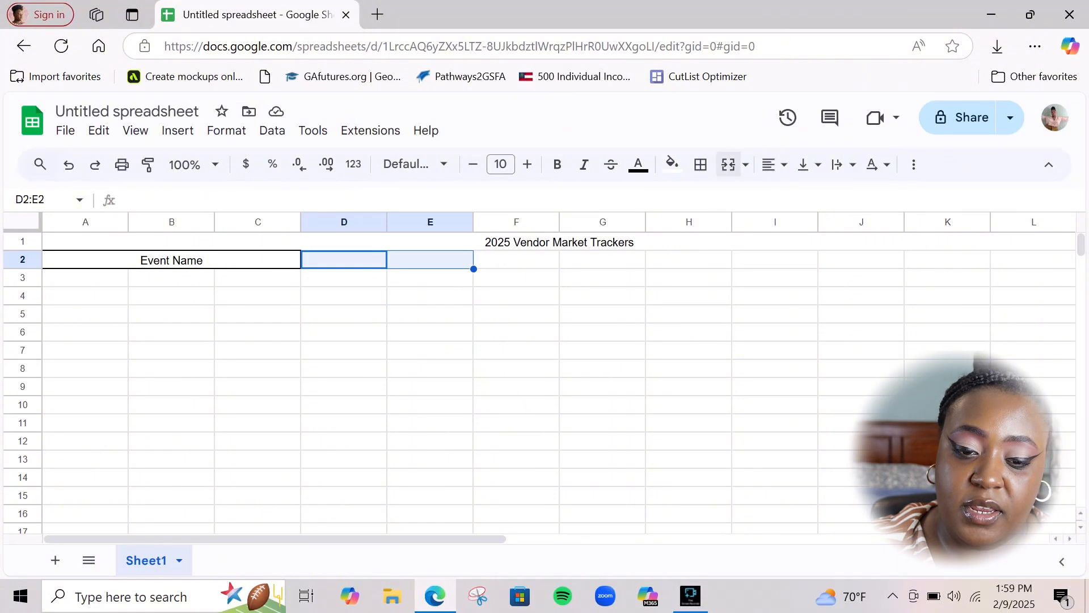
left_click(729, 164)
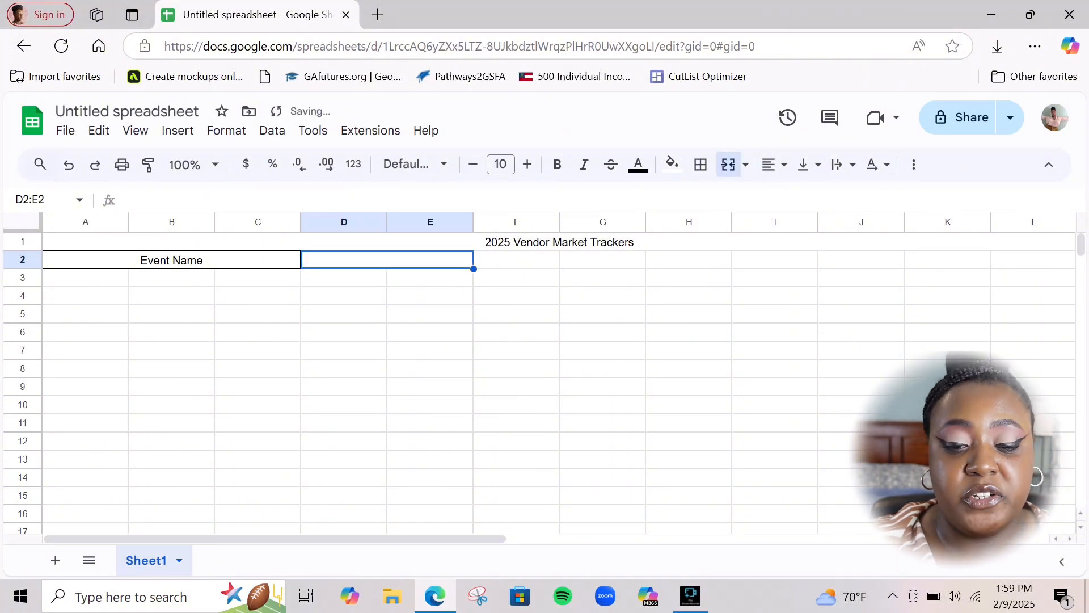
left_click(700, 164)
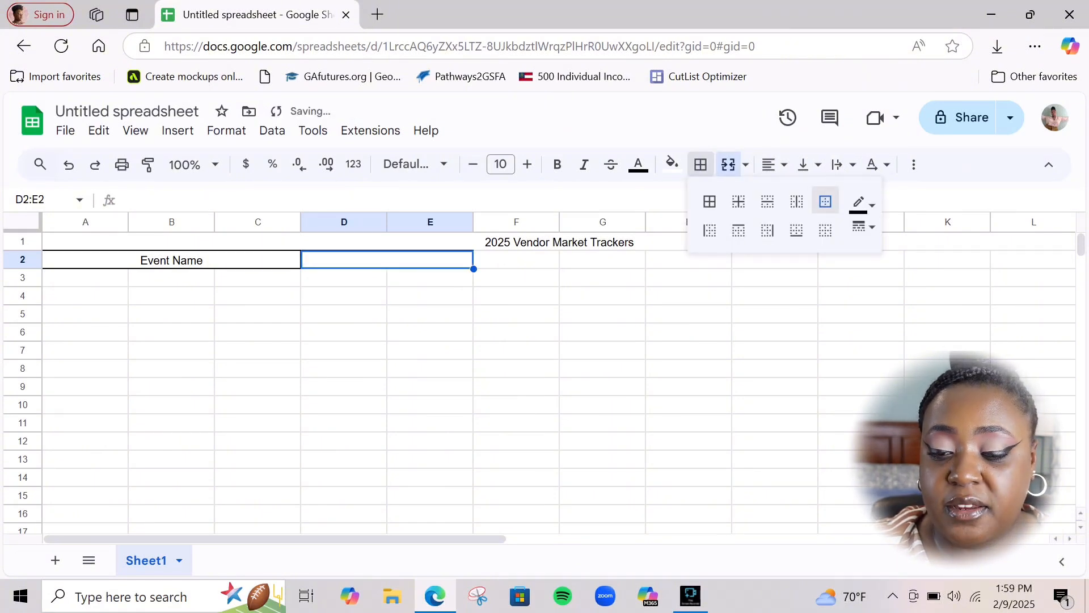
left_click(386, 260)
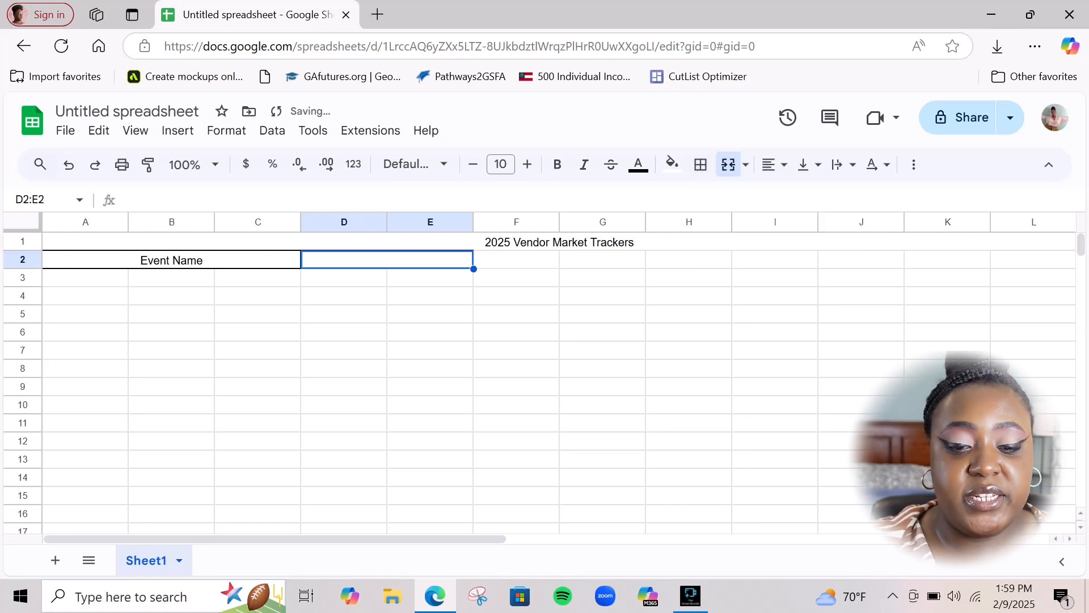
type("Location")
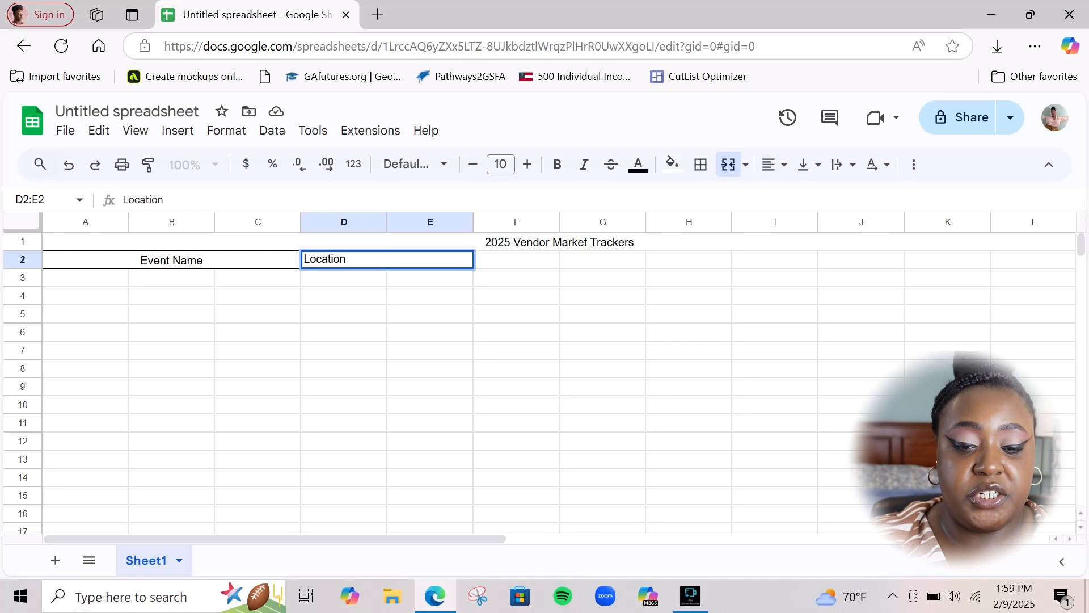
left_click(774, 164)
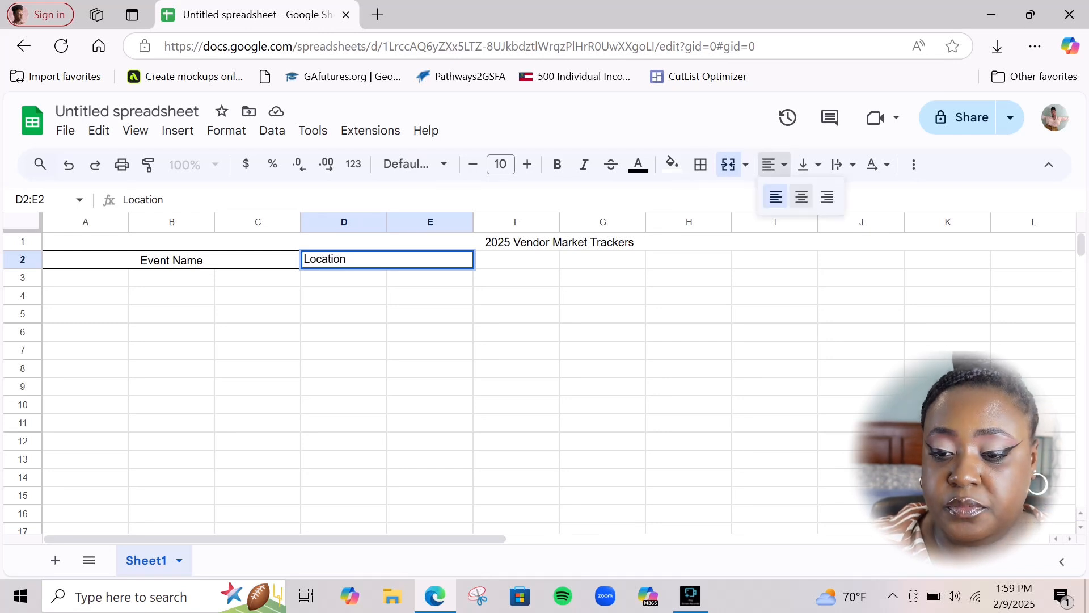
left_click(801, 197)
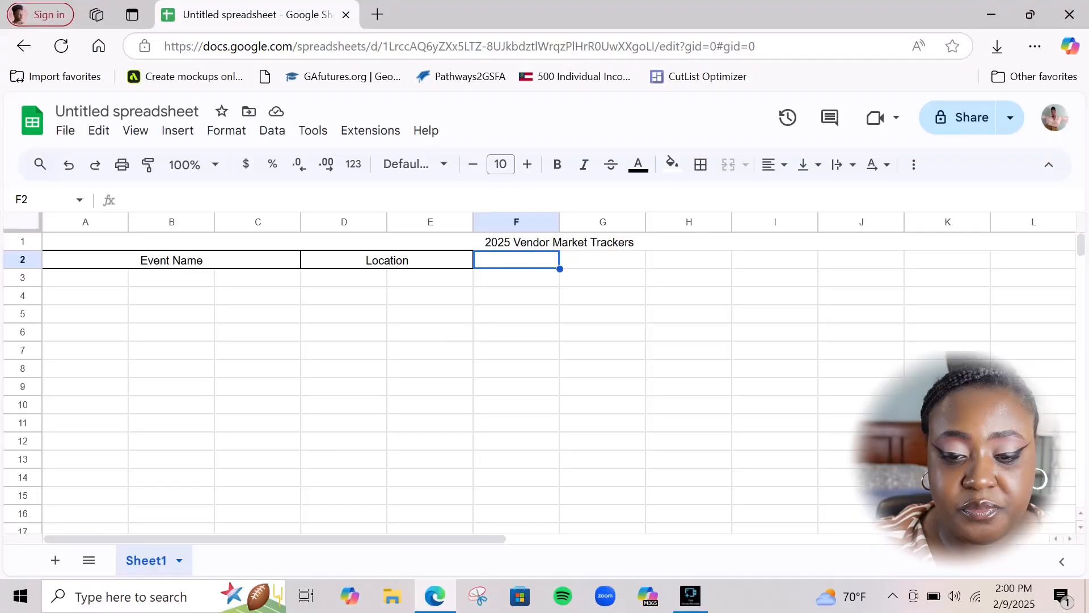
left_click(516, 296)
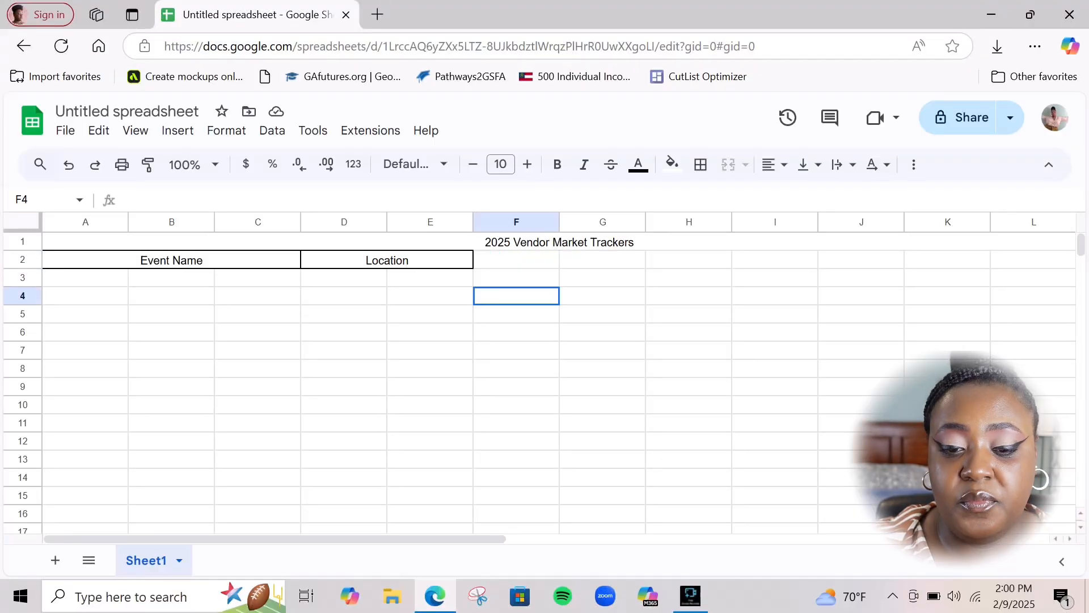
Enter the centred header 'Duration' in F2 and give F2 an outer border
left_click(516, 259)
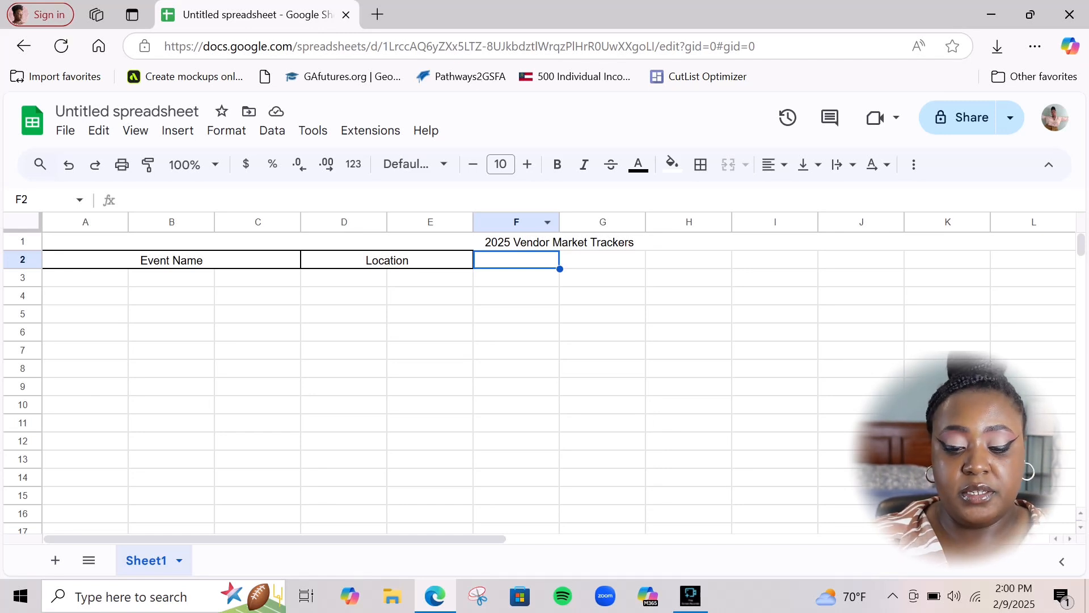
type("D")
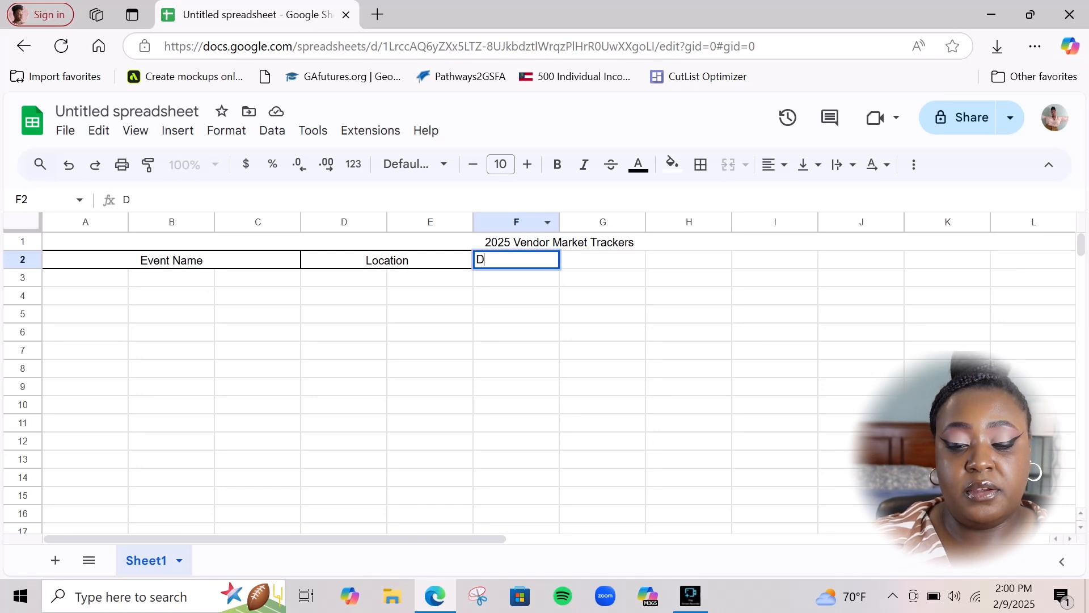
type("urat")
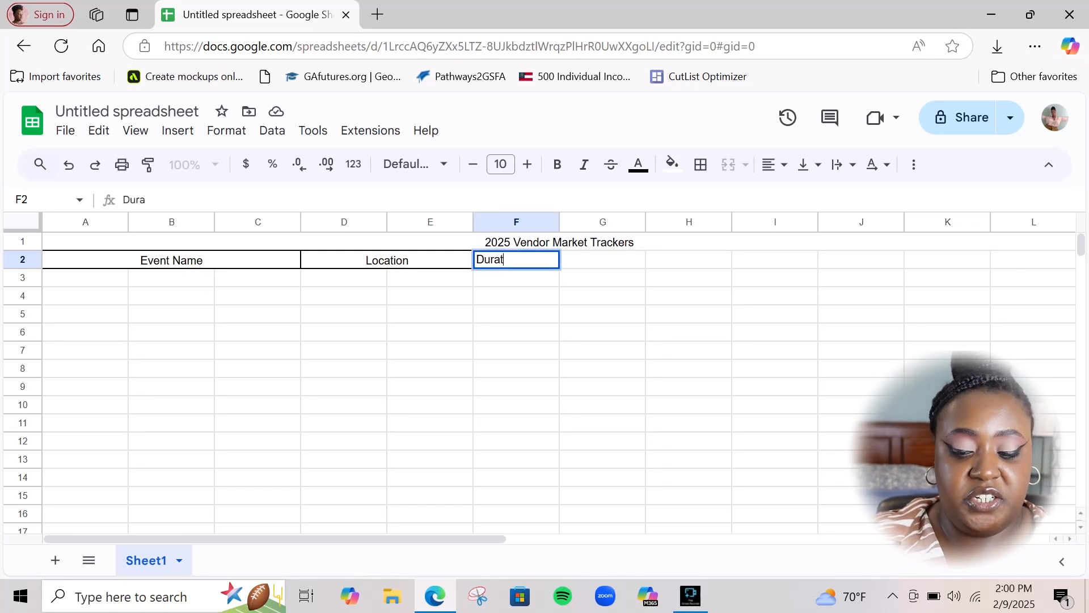
type("ion")
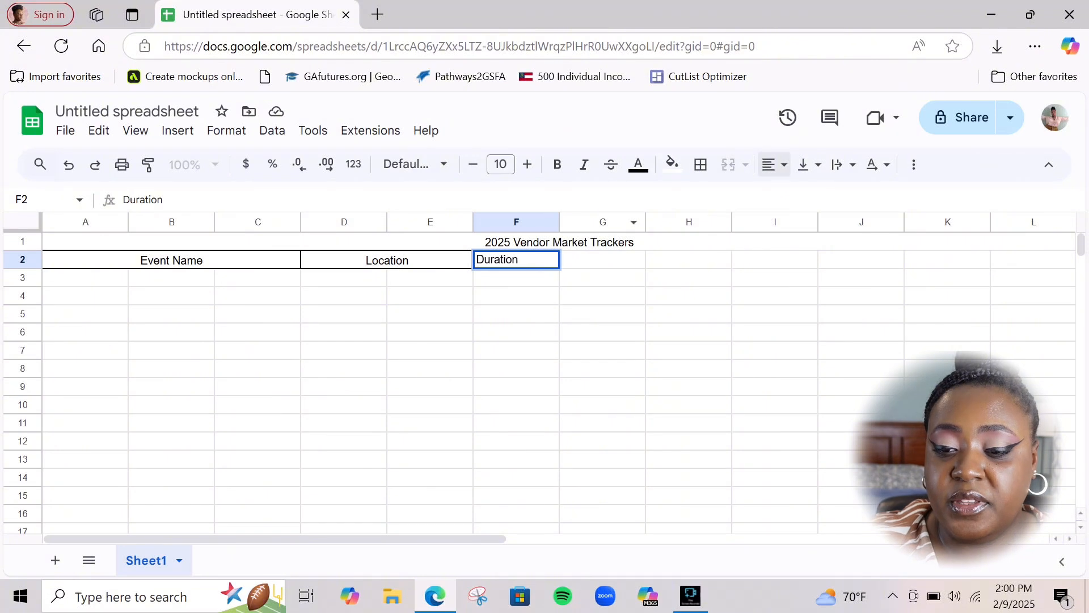
left_click(775, 164)
left_click(801, 196)
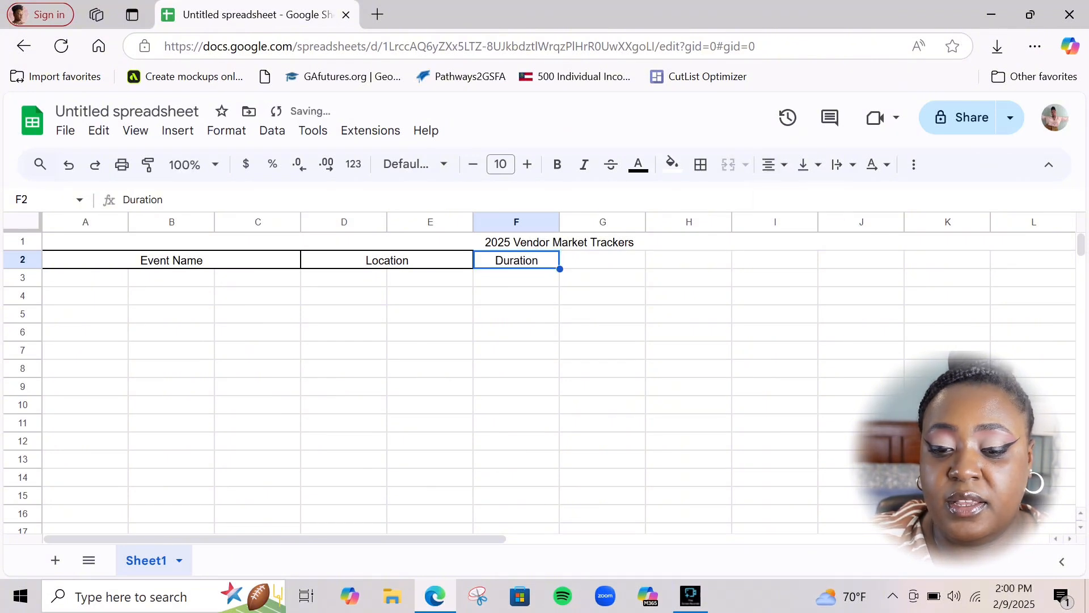
left_click(602, 259)
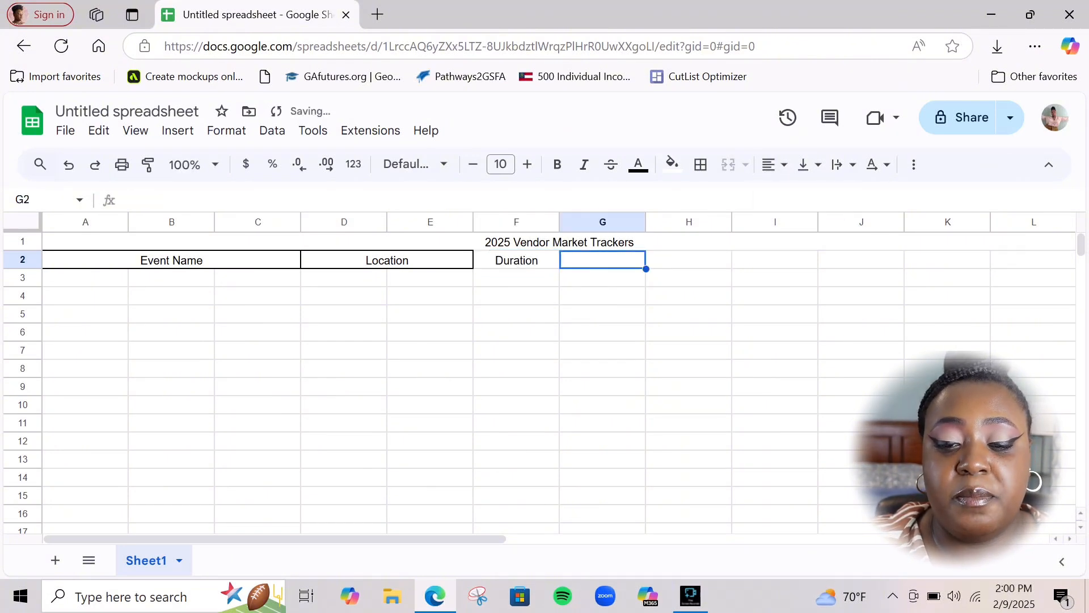
left_click(516, 260)
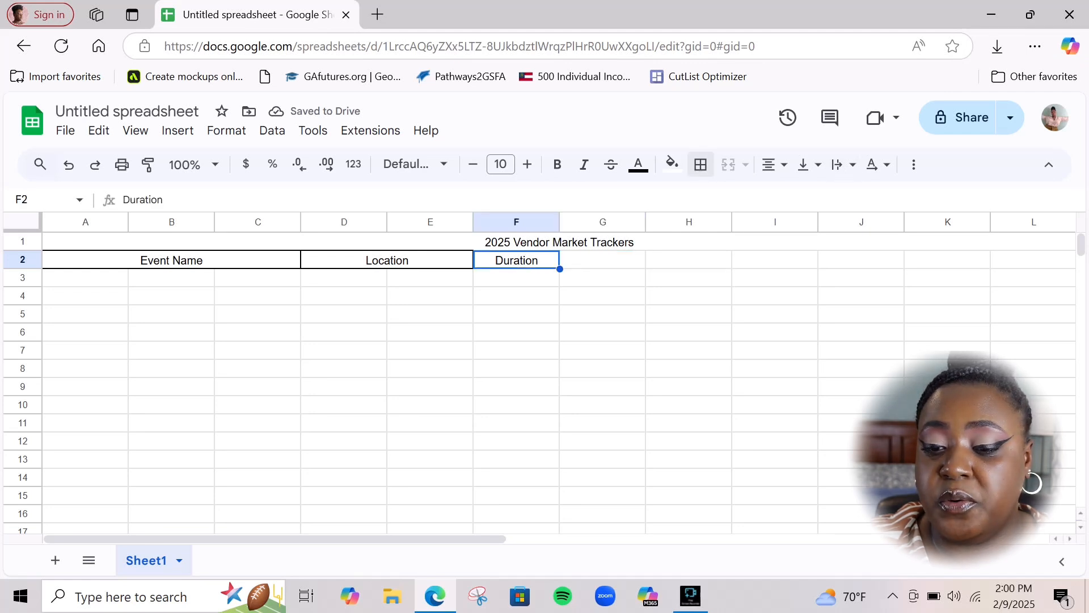
left_click(700, 164)
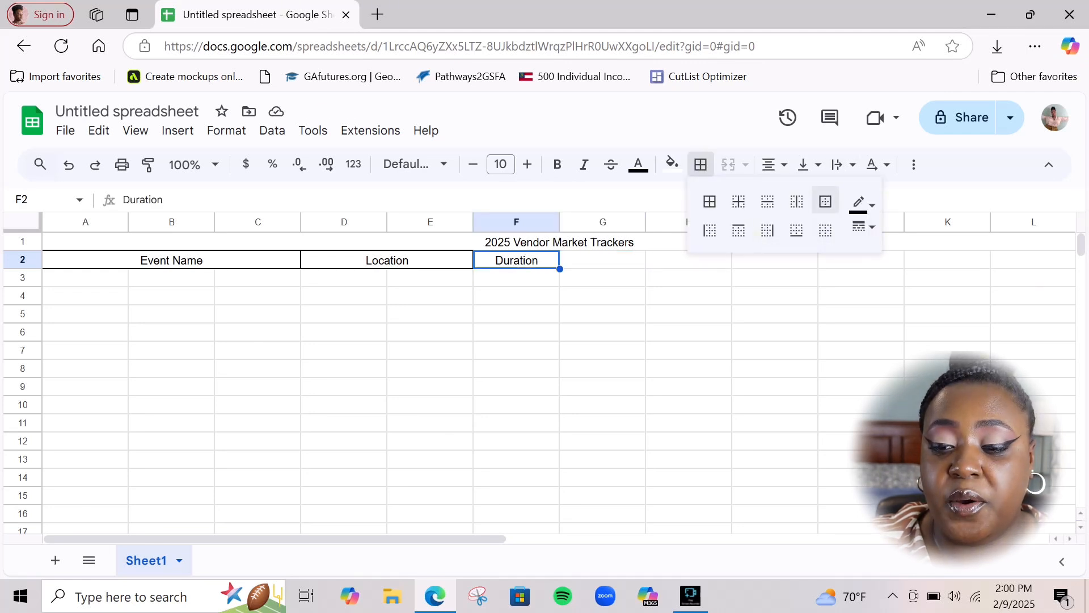
left_click(825, 201)
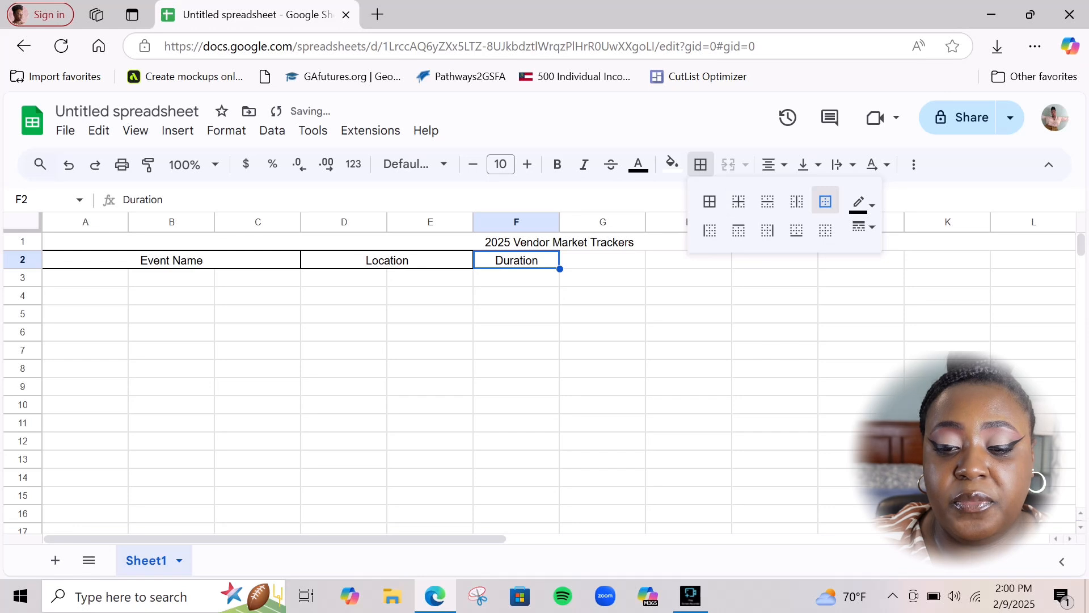
left_click(602, 259)
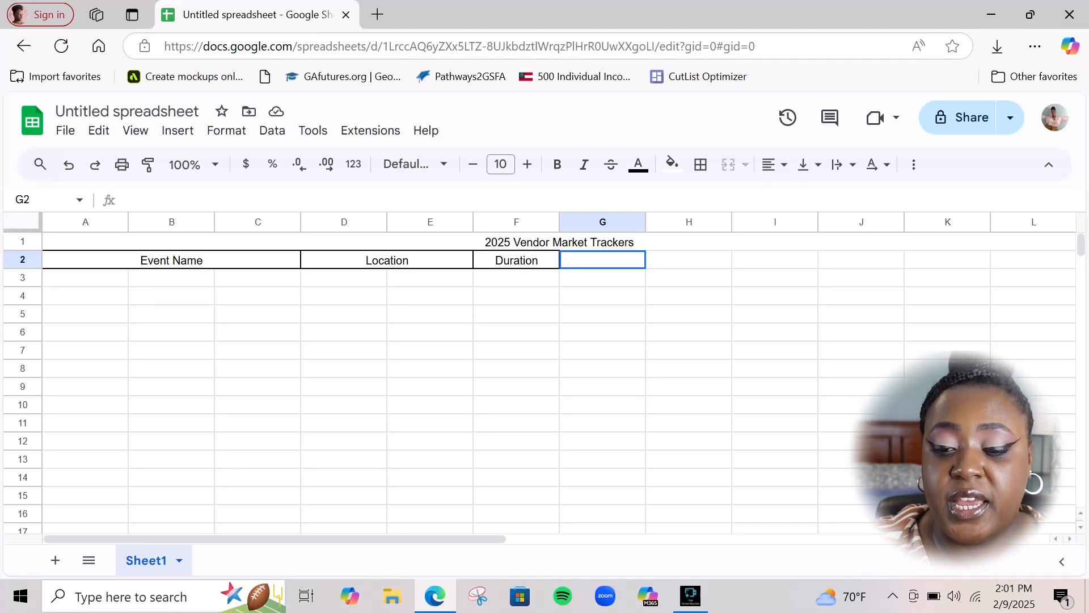
Merge G2:H2 and enter the centred header 'Days' in it
key("shift+Right")
left_click(728, 164)
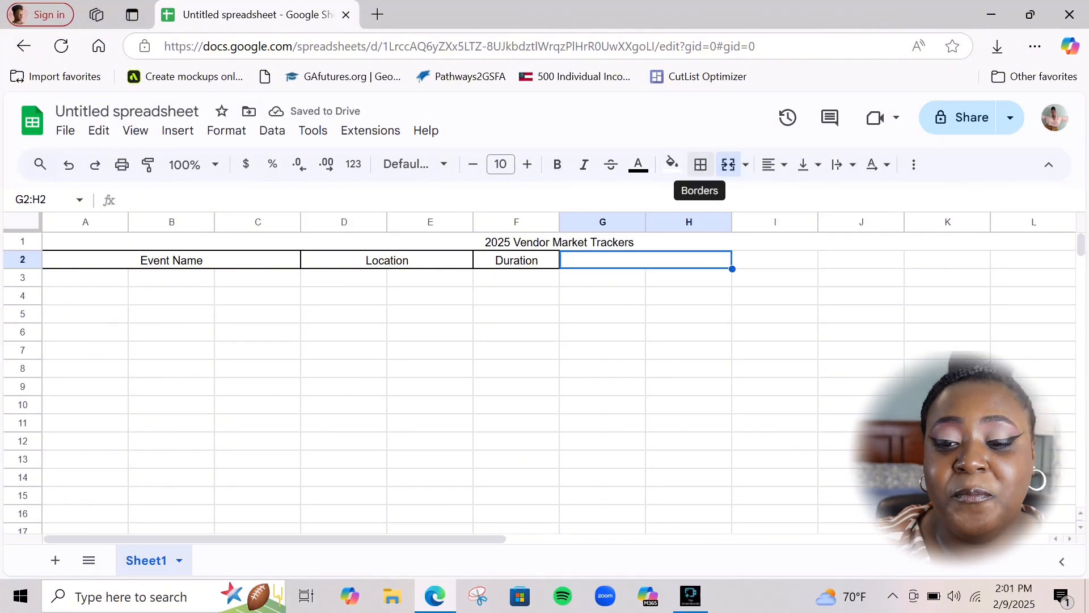
key("Return")
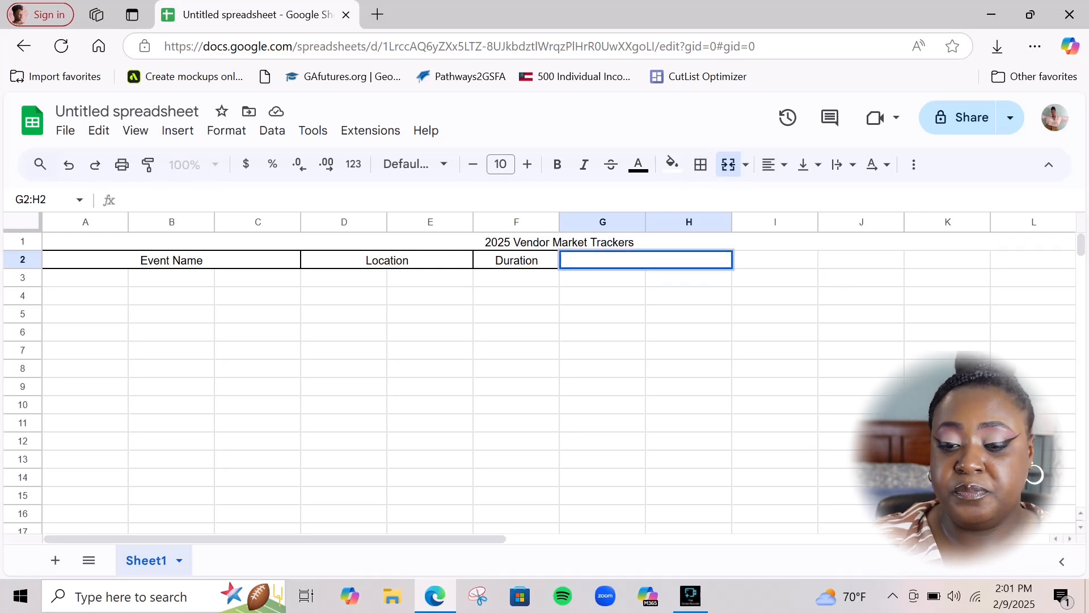
type("ays")
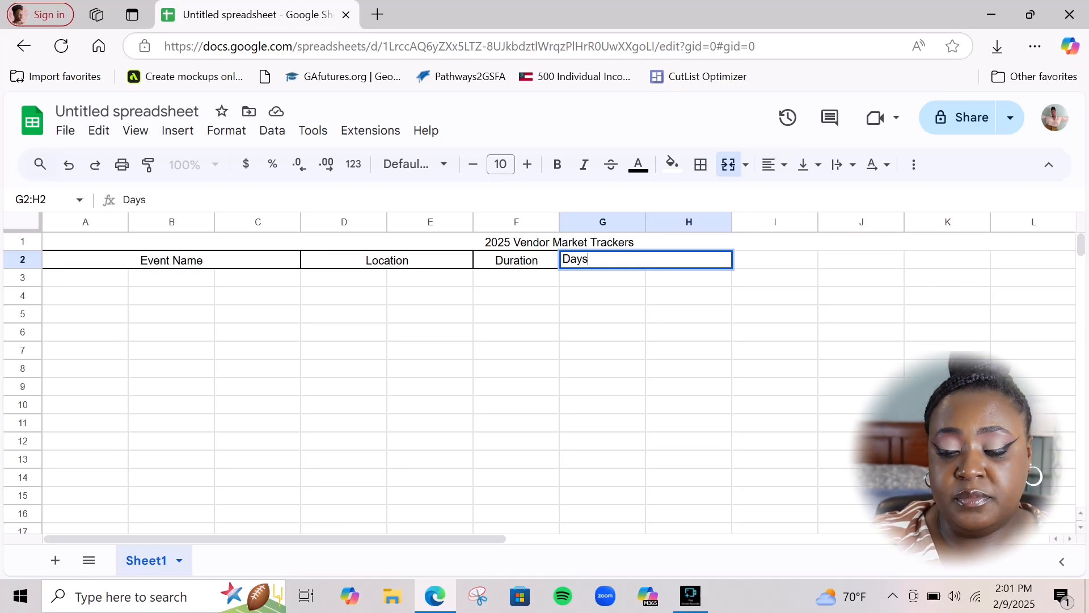
left_click(678, 295)
left_click(631, 260)
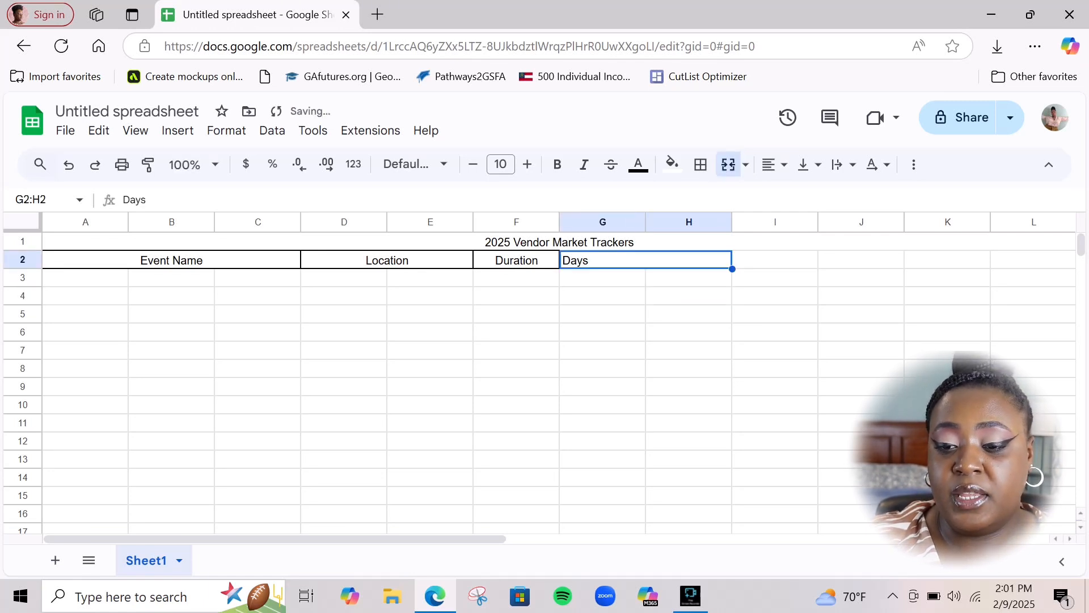
left_click(775, 165)
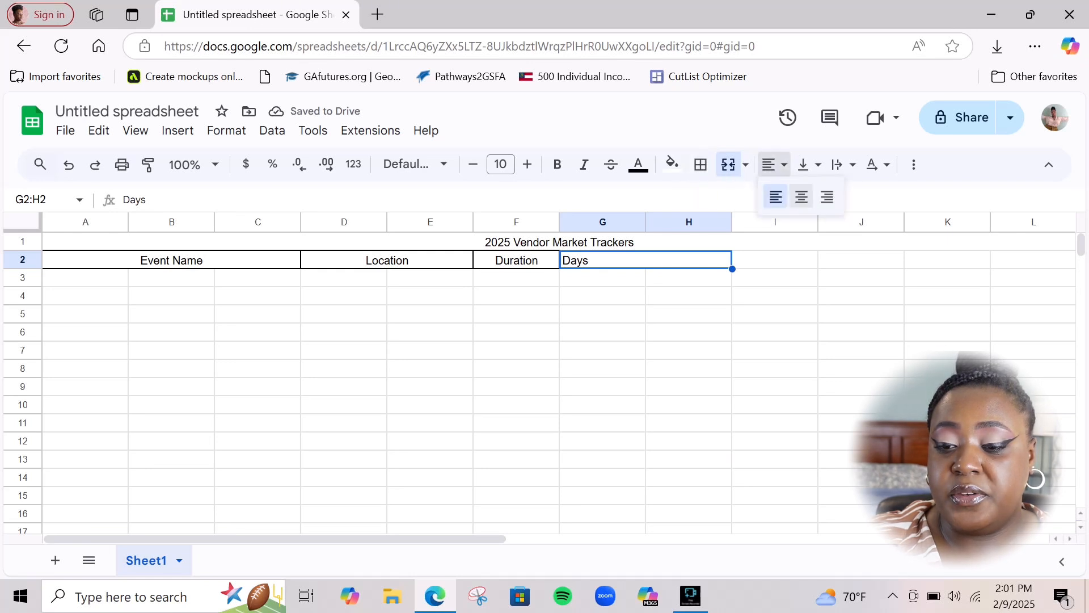
left_click(801, 197)
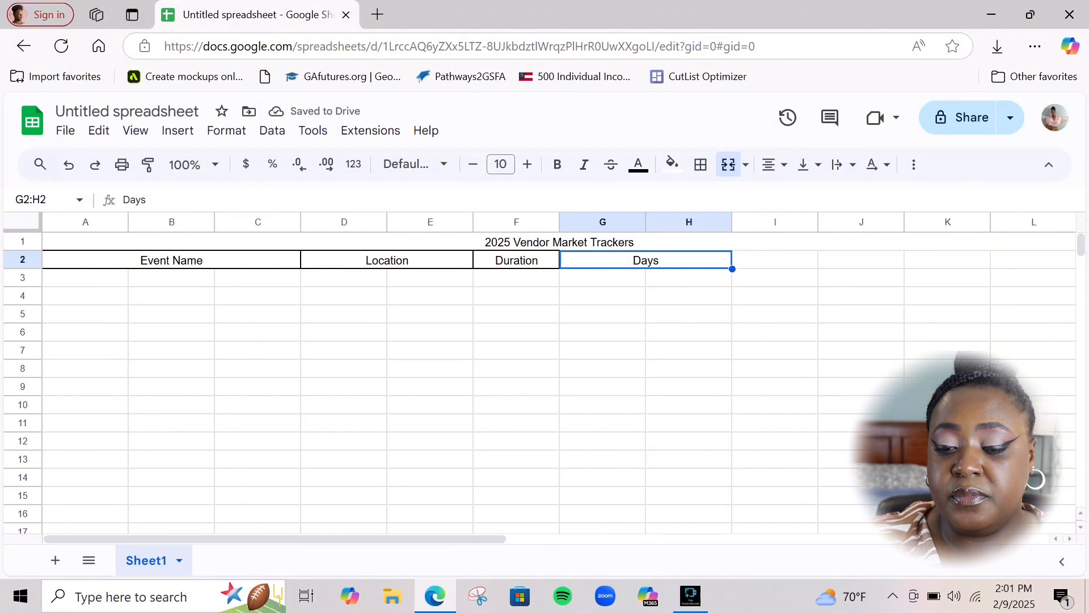
Clear the Days cell and rename the F2 header to 'Duration (Hrs)'
left_click(774, 260)
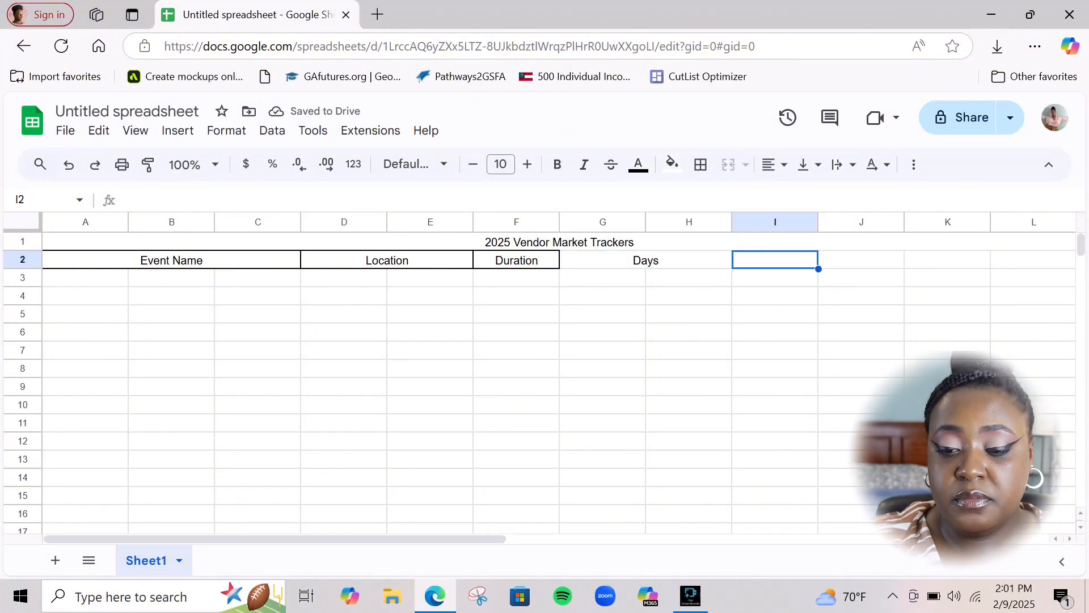
left_click(675, 260)
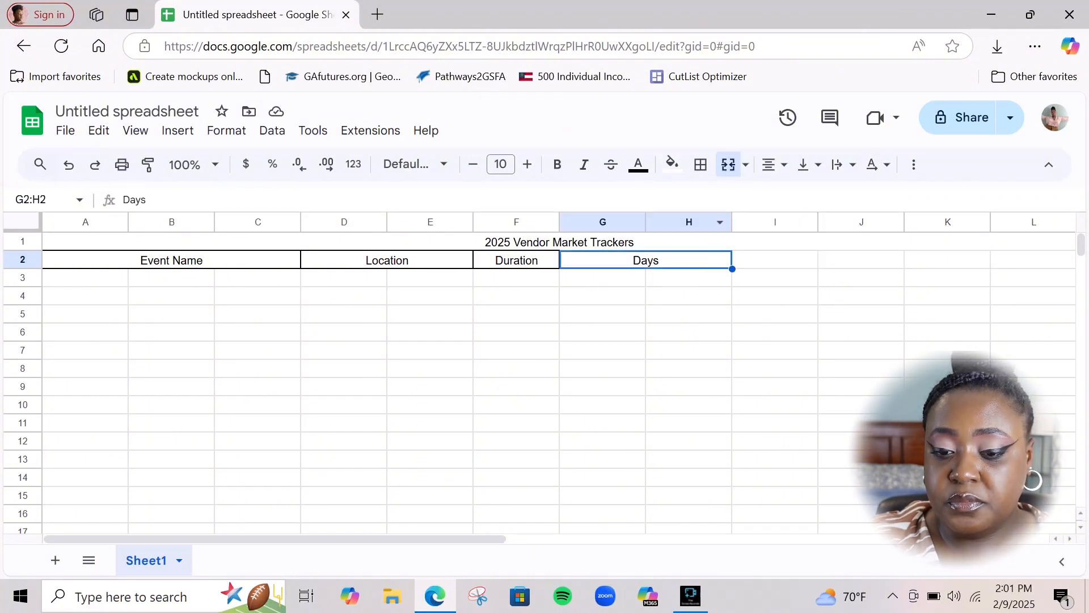
key("Delete")
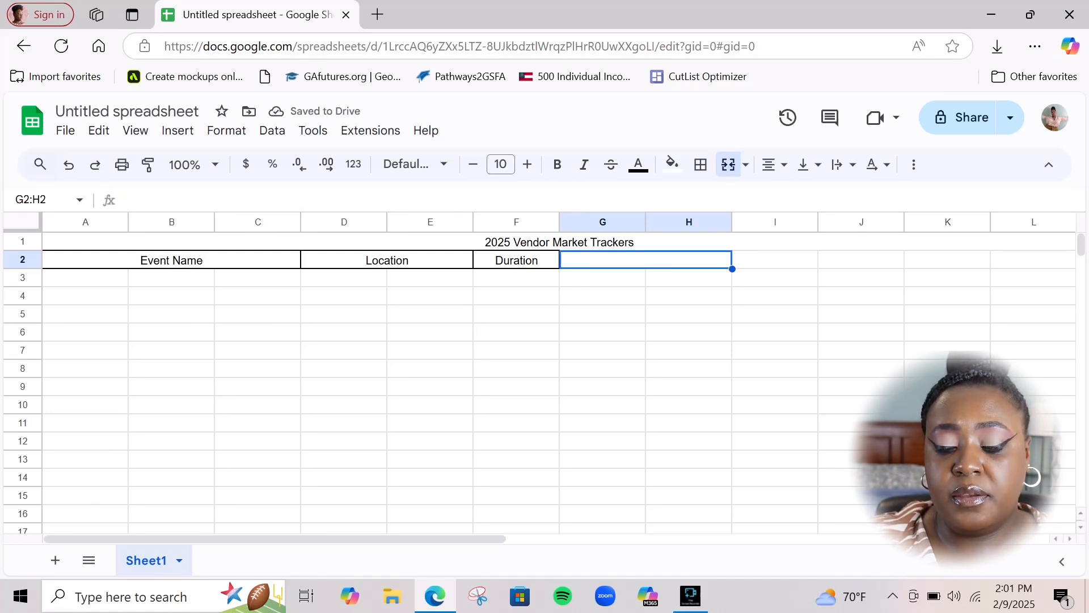
double_click(517, 260)
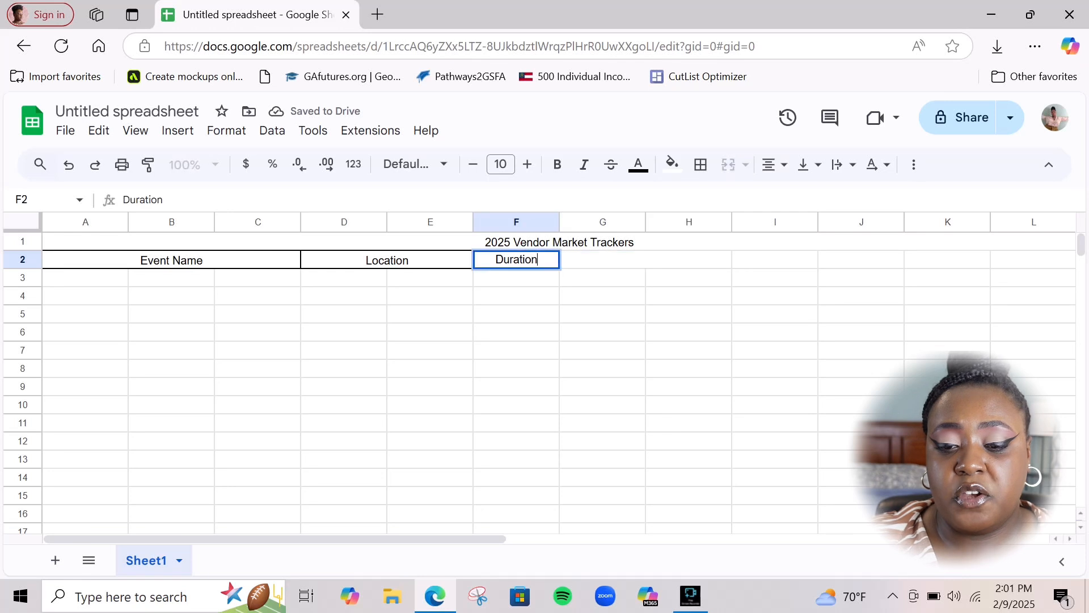
type("(hR")
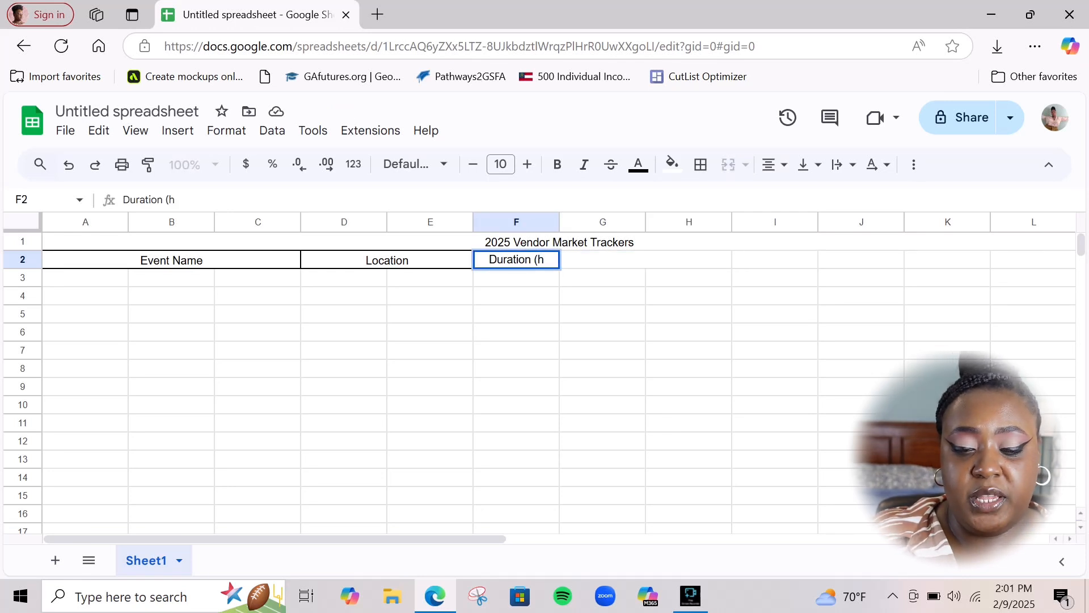
key("BackSpace")
key("BackSpace")
type("H")
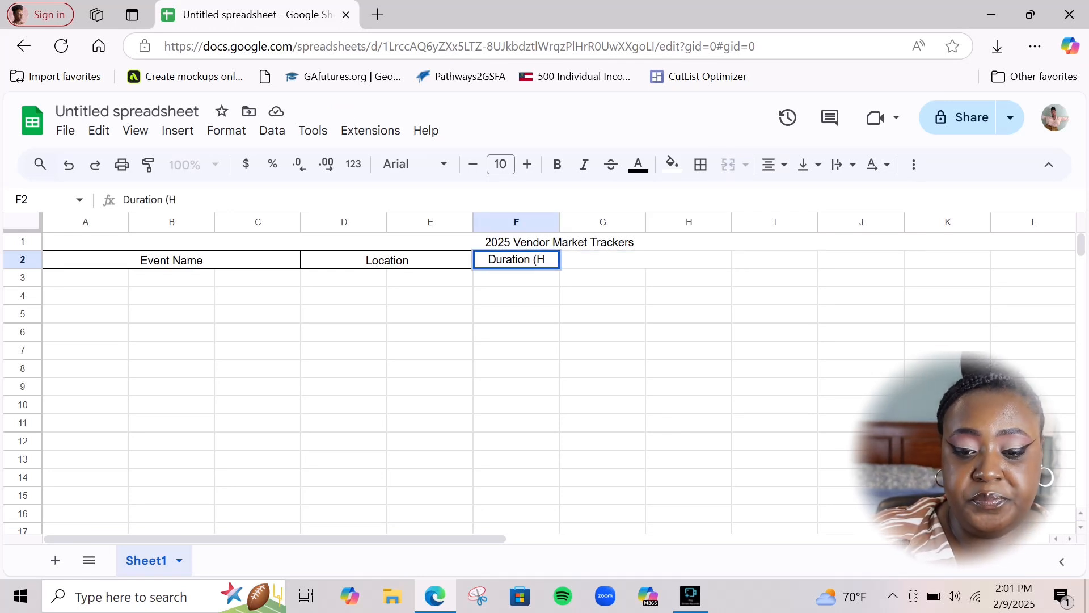
type("rs>")
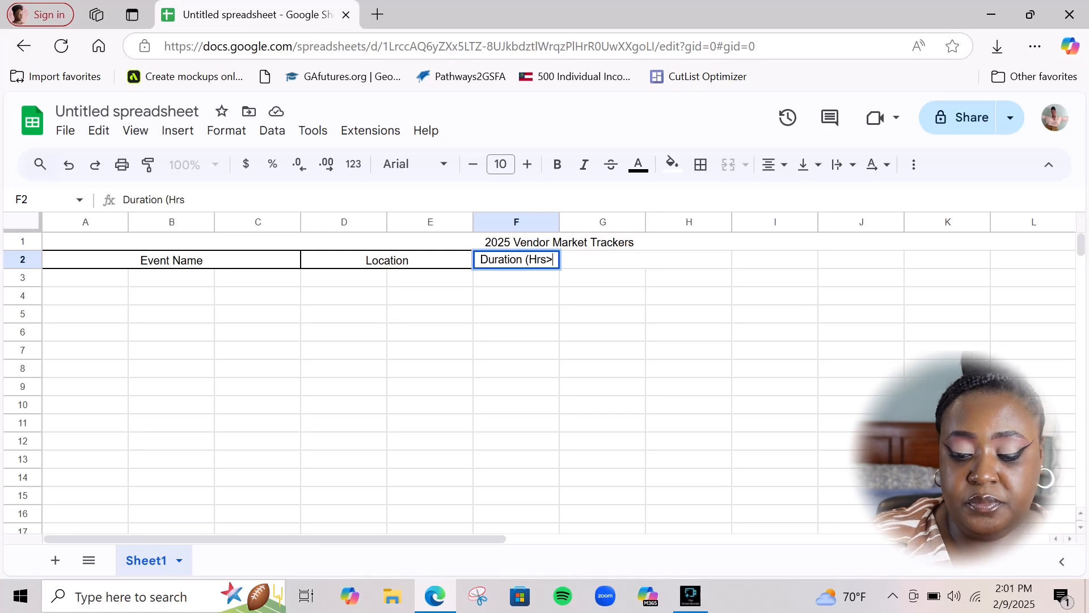
key("BackSpace")
type(")")
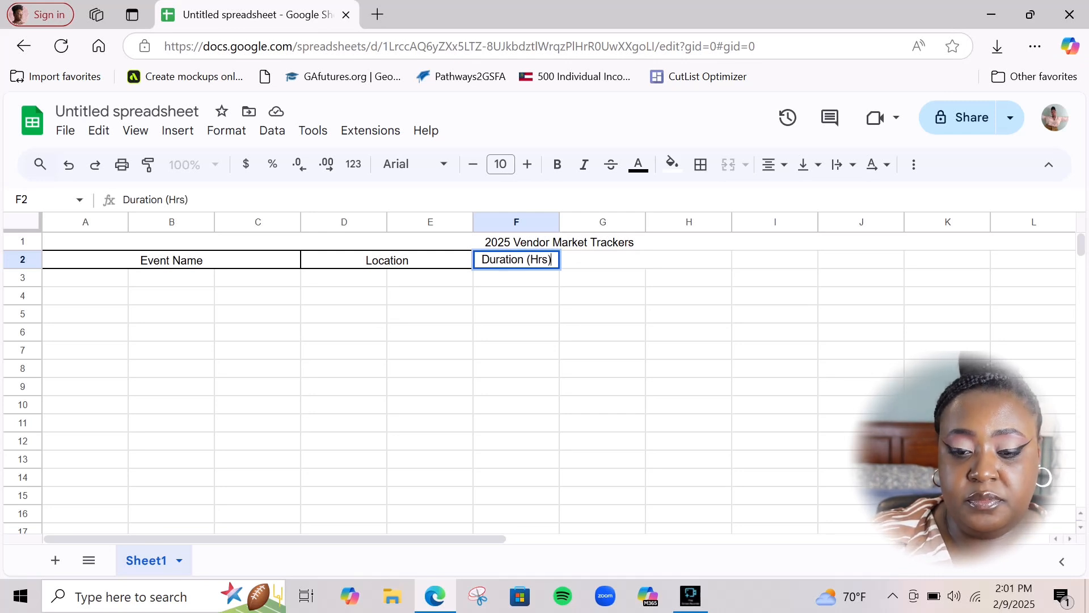
key("Tab")
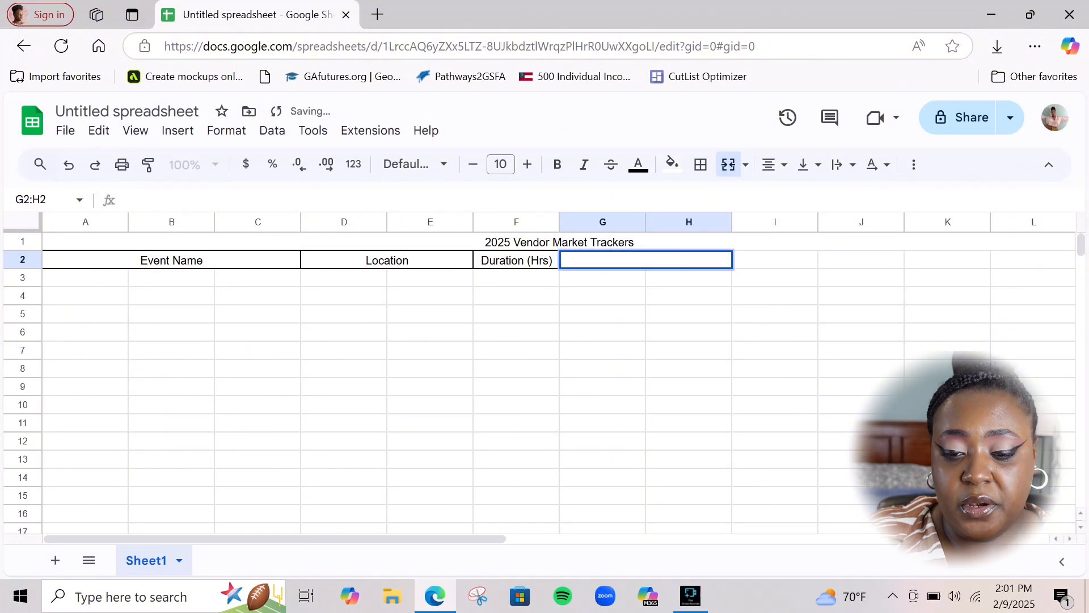
Enter 'Day (s) of Week' in merged G2:H2 and give it an outer border
type("D")
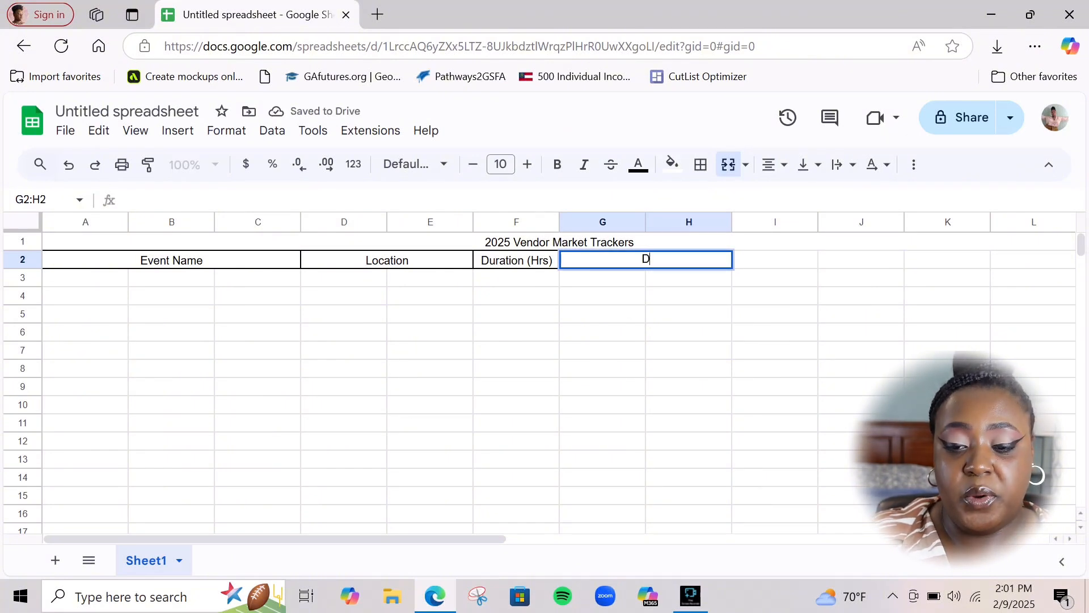
type("ay")
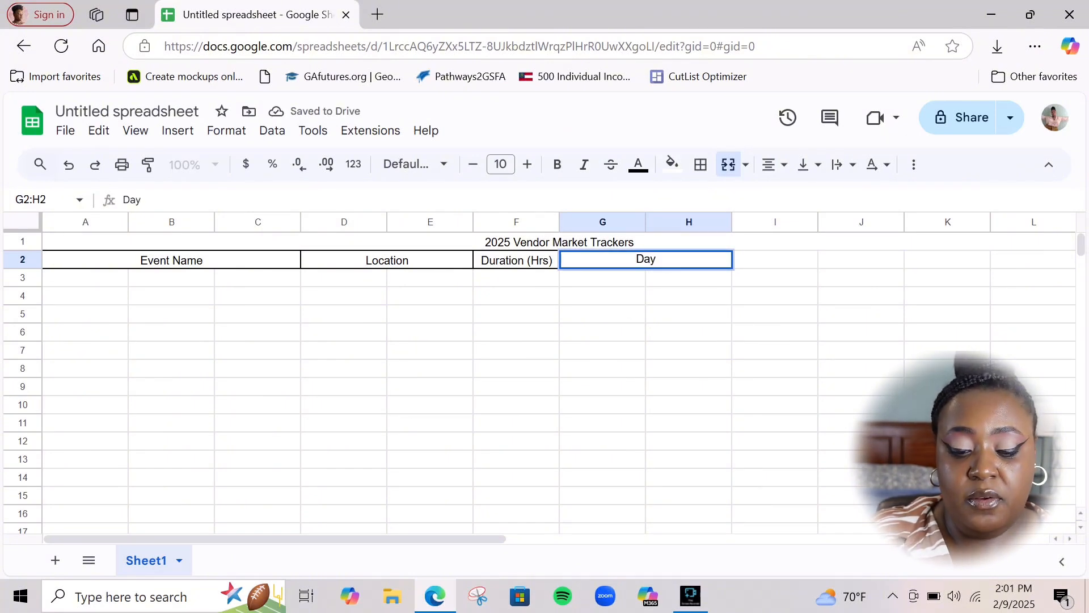
type(" (s)")
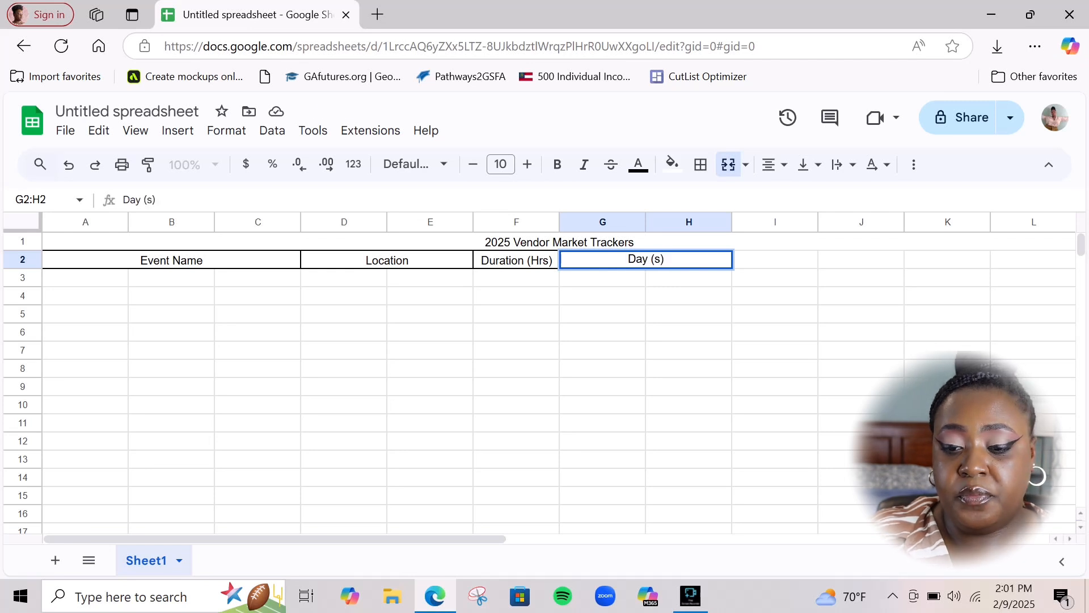
type(" of")
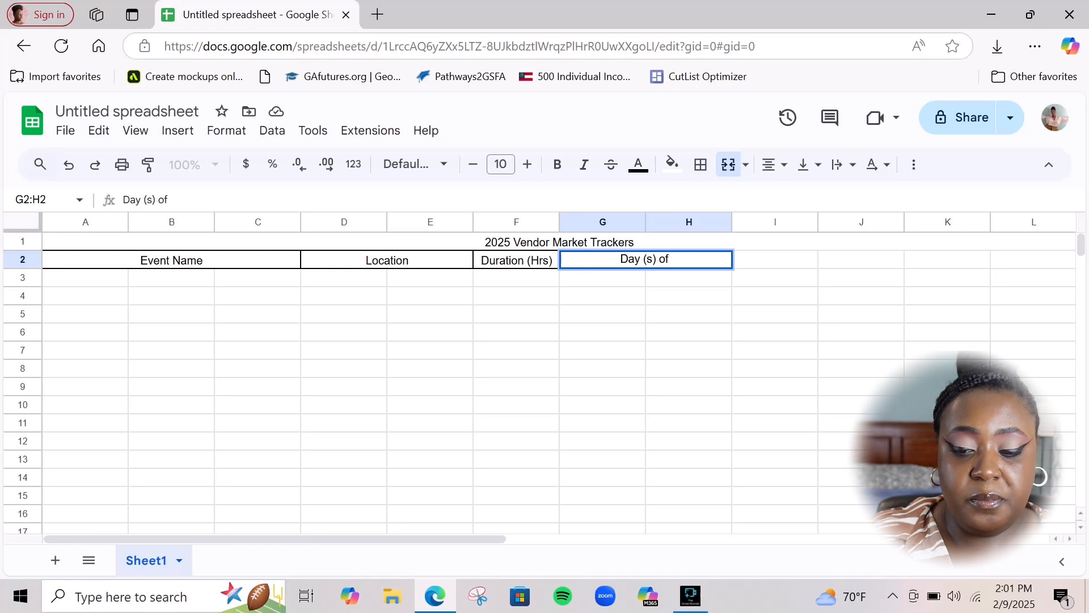
type(" Week")
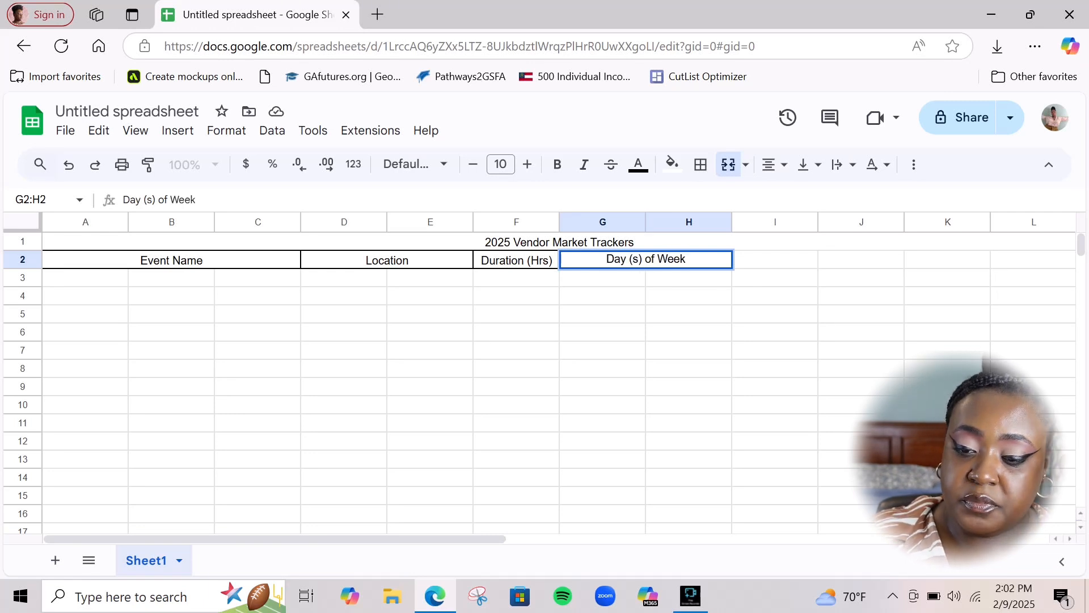
key("Tab")
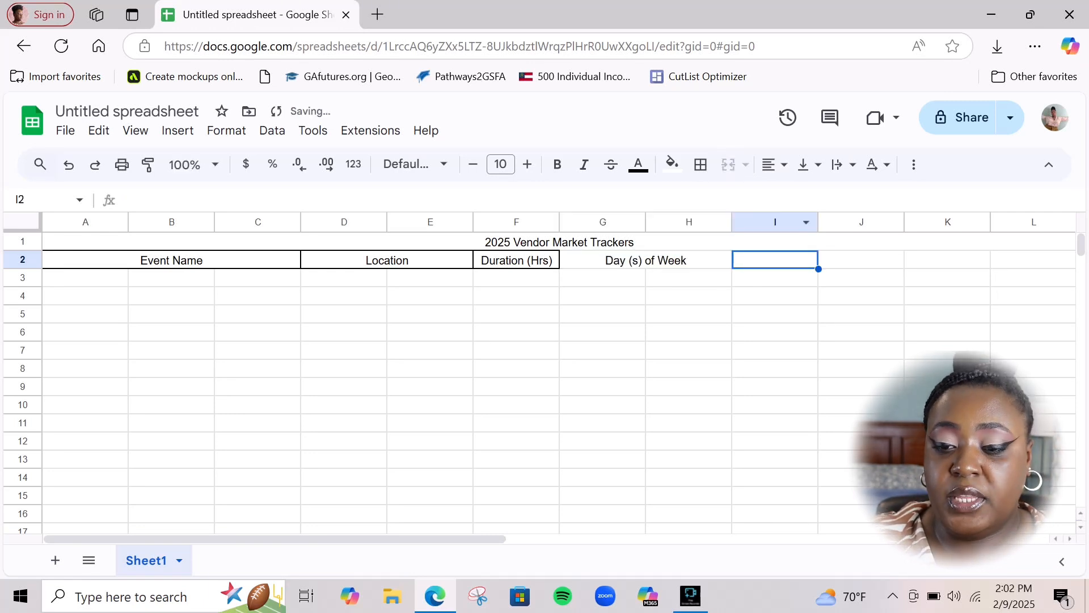
left_click(686, 260)
left_click(701, 165)
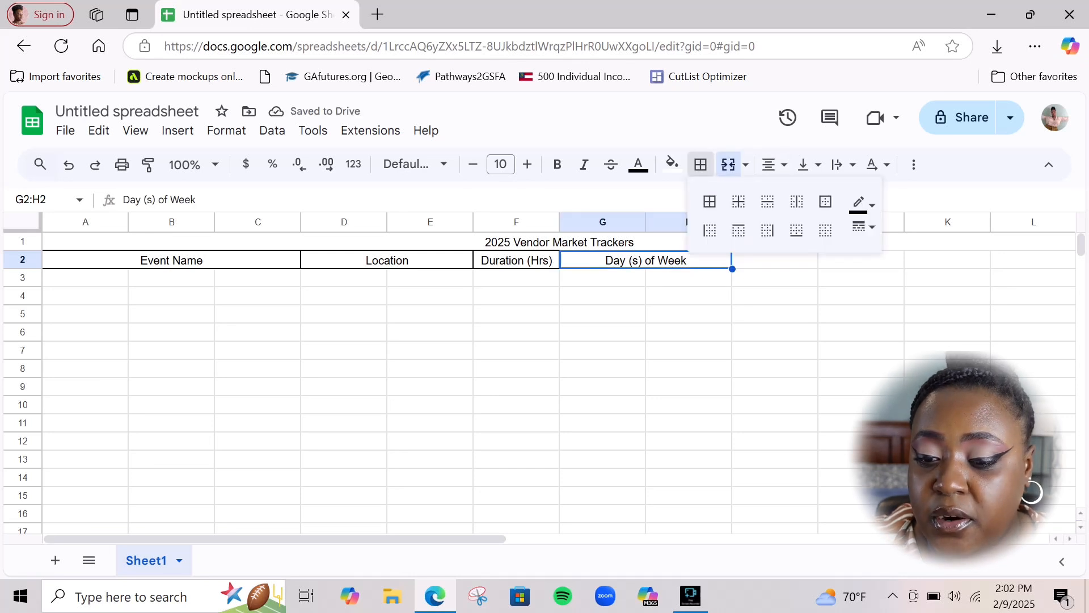
left_click(825, 201)
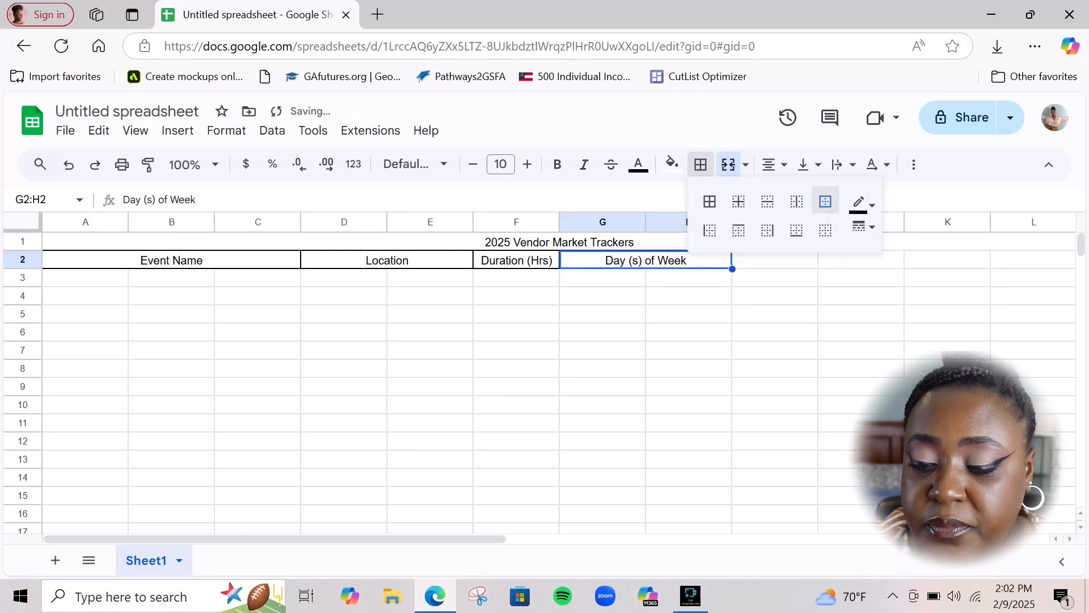
left_click(774, 261)
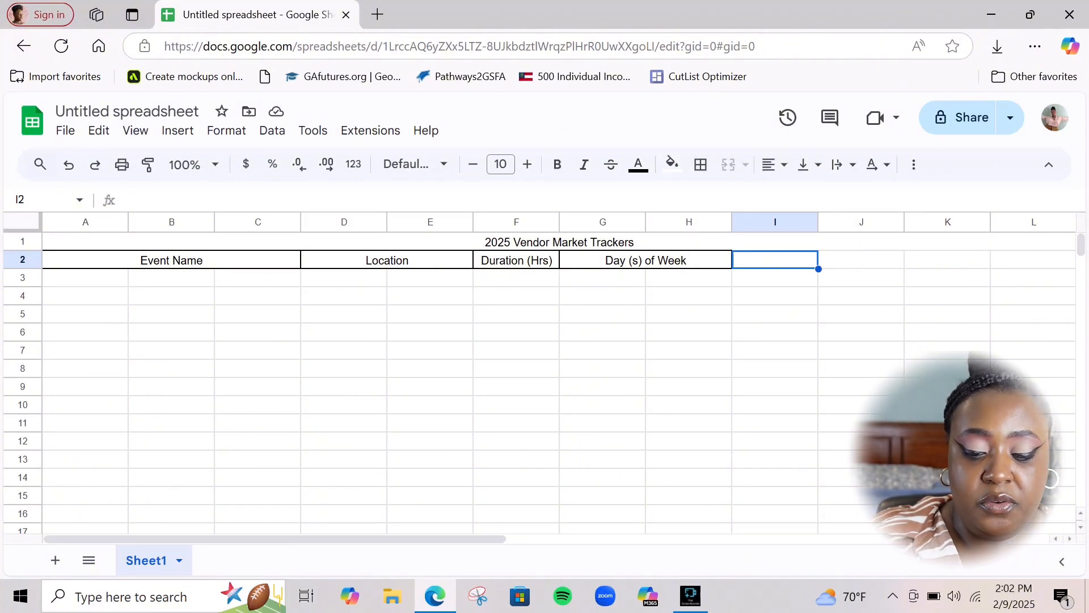
Enter the centred header '# of Days' in I2
type("#")
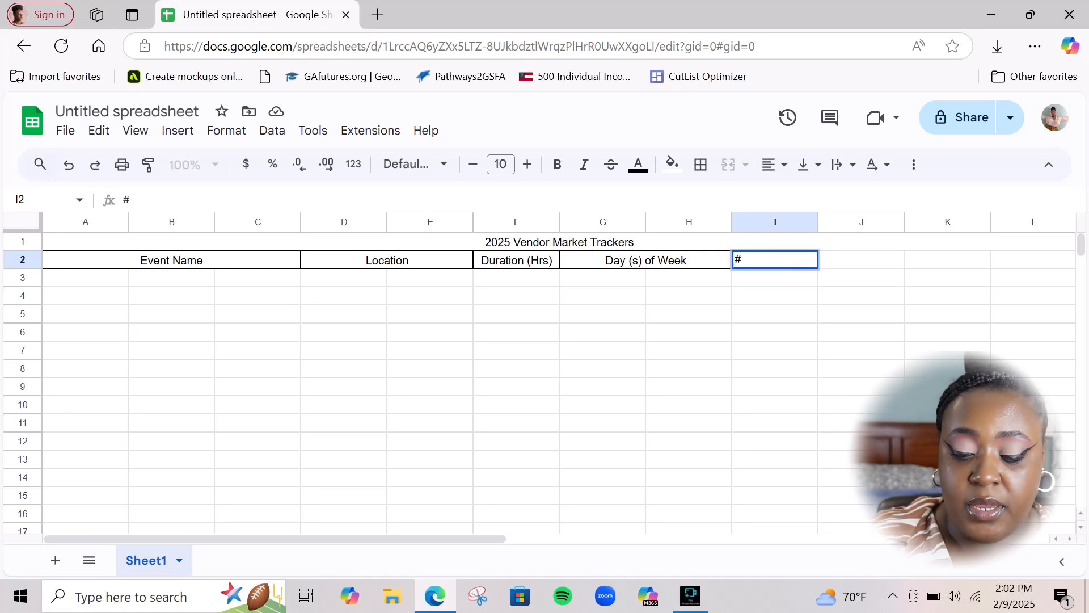
type(" of Days")
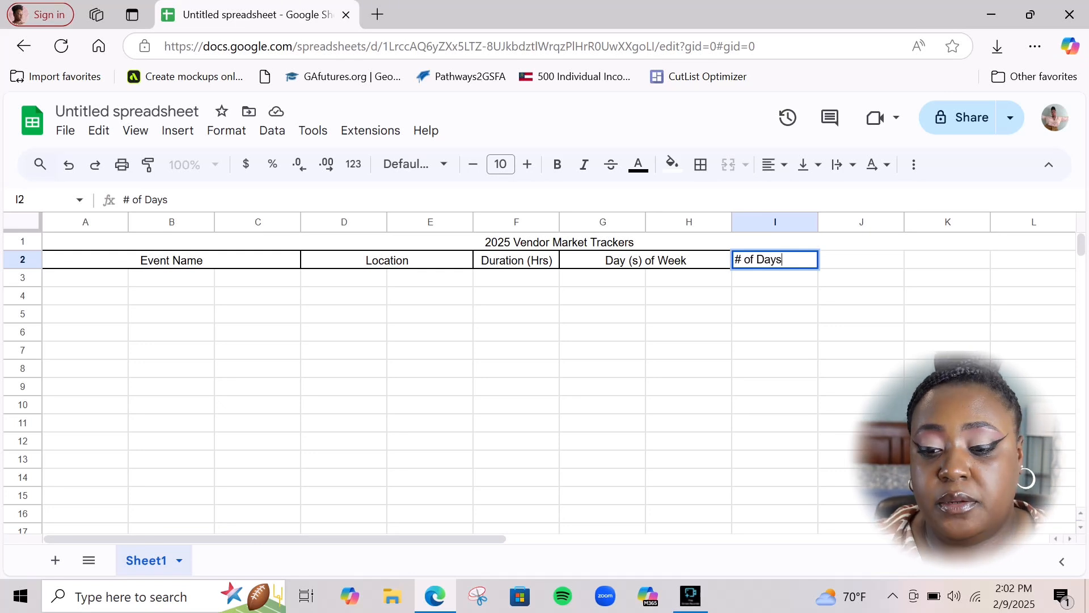
left_click(775, 164)
left_click(800, 195)
key("Tab")
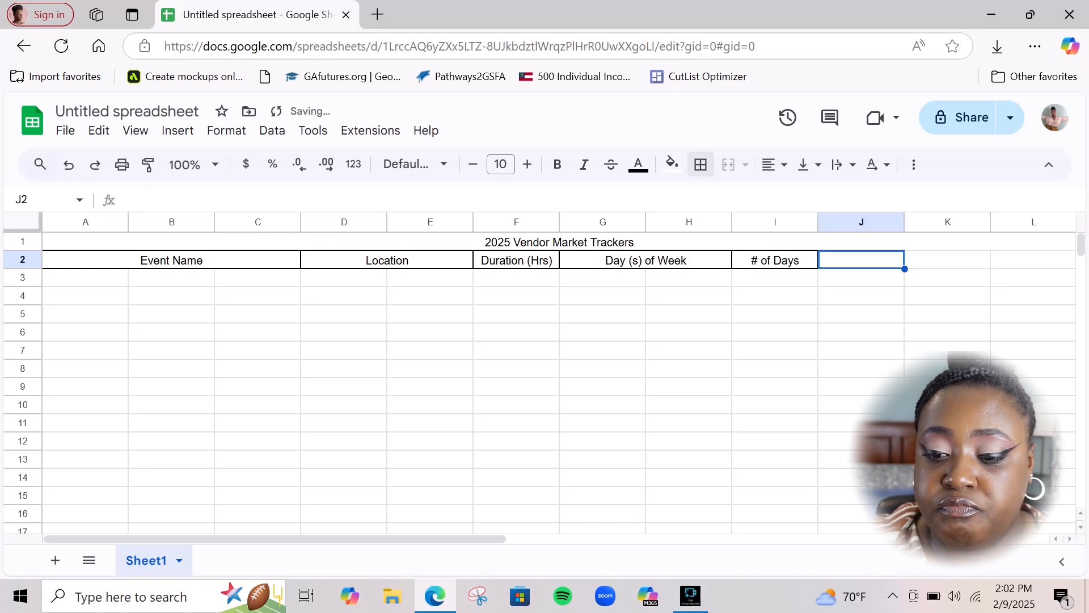
Enter 'Accessibility' in J2 and merge J2:K2
type("Accessi")
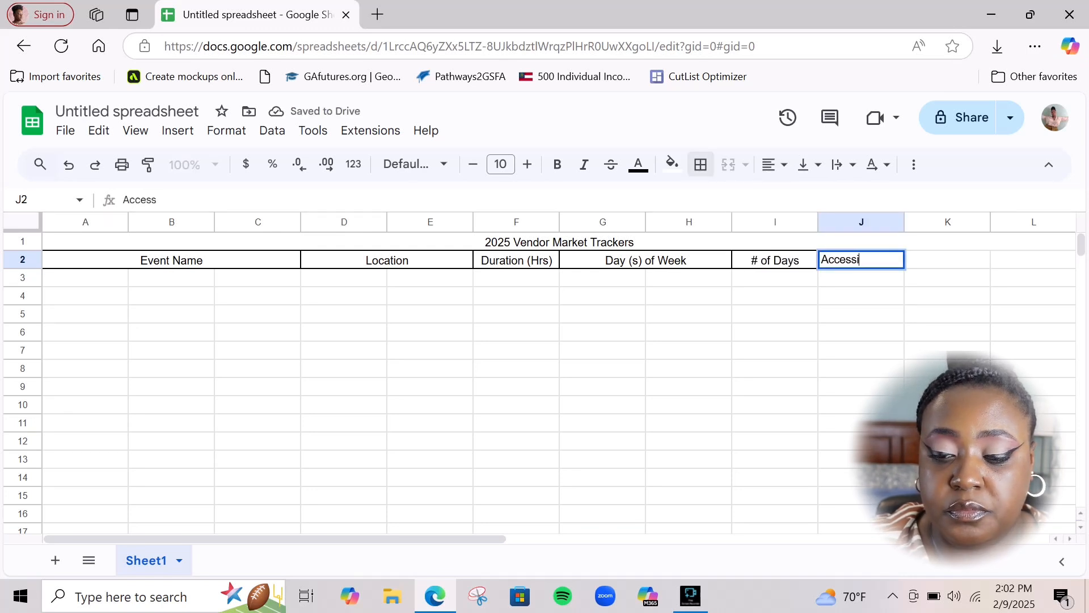
type("bility")
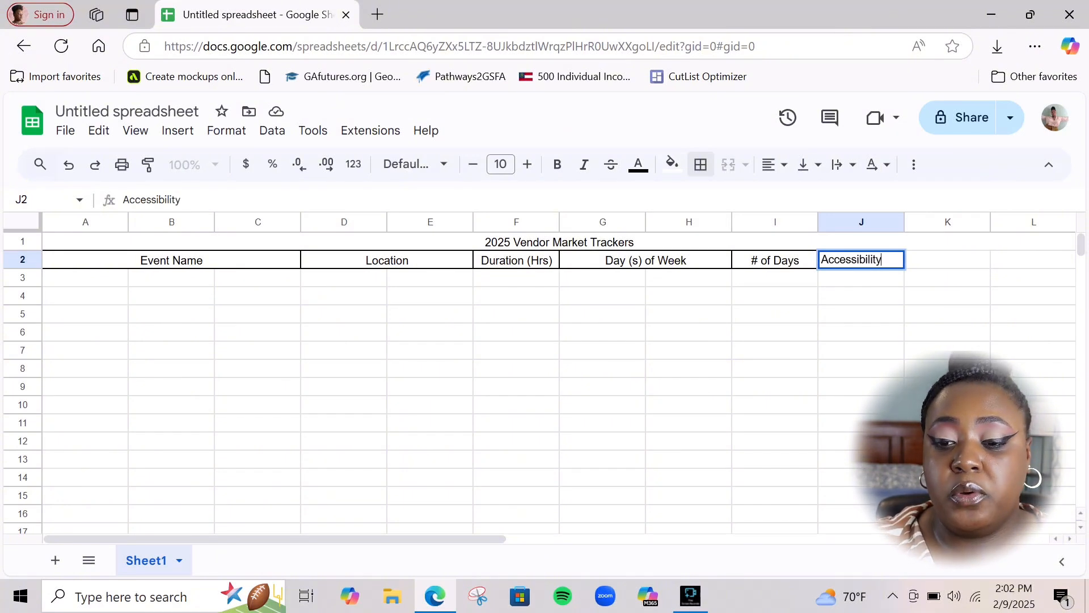
key("Tab")
key("Left")
key("Tab")
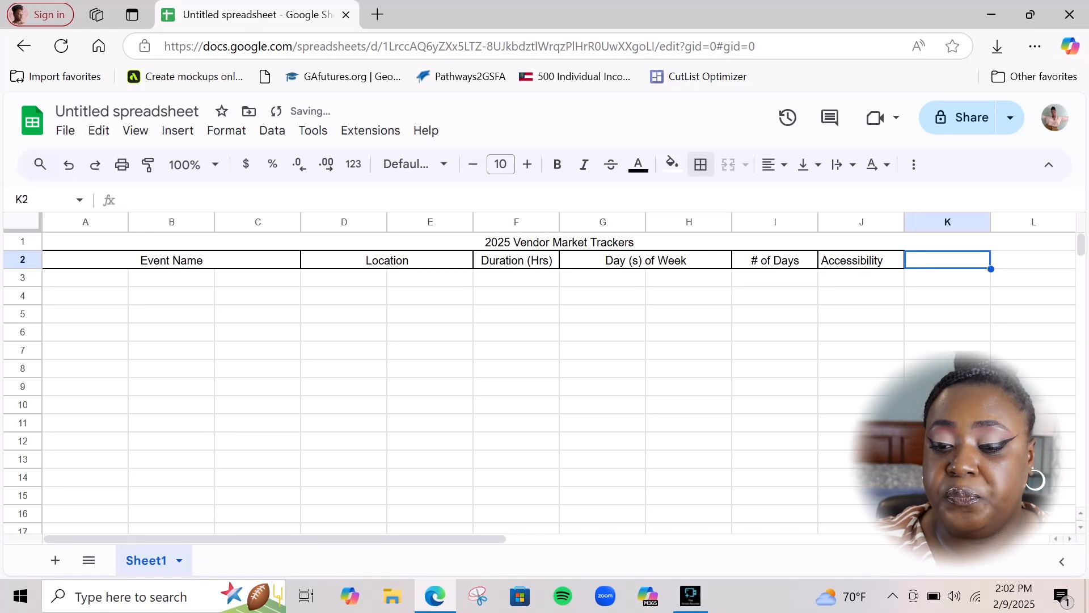
left_click_drag(861, 296, 947, 296)
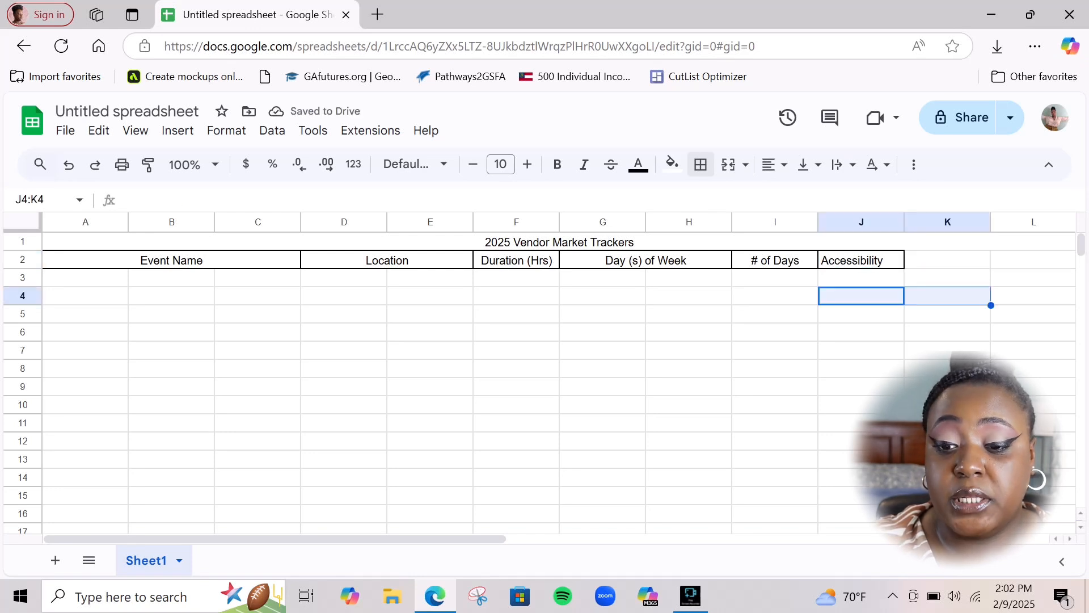
left_click_drag(861, 260, 947, 261)
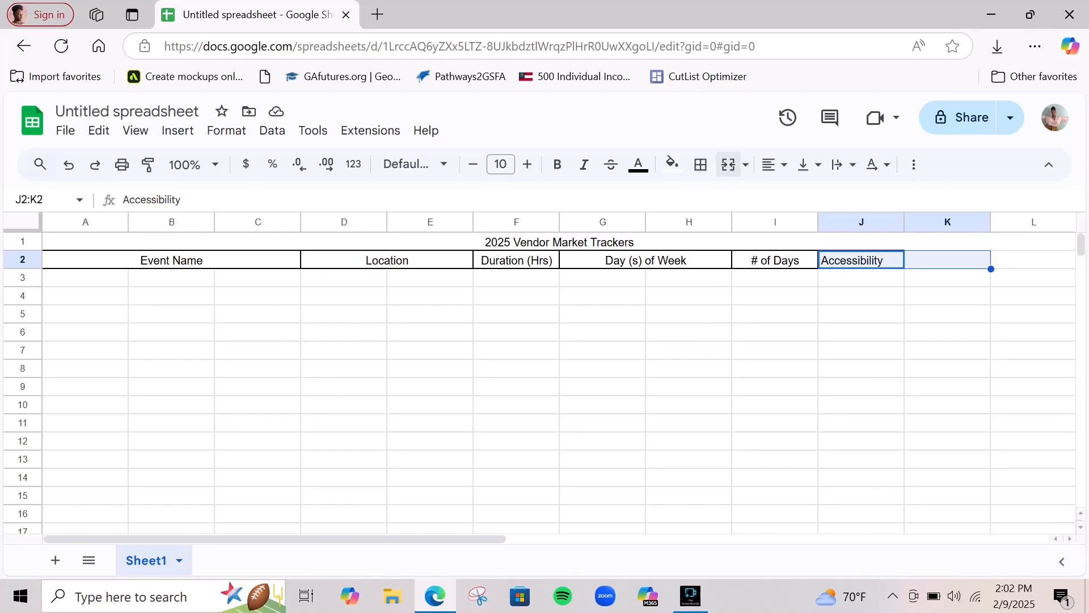
left_click(727, 165)
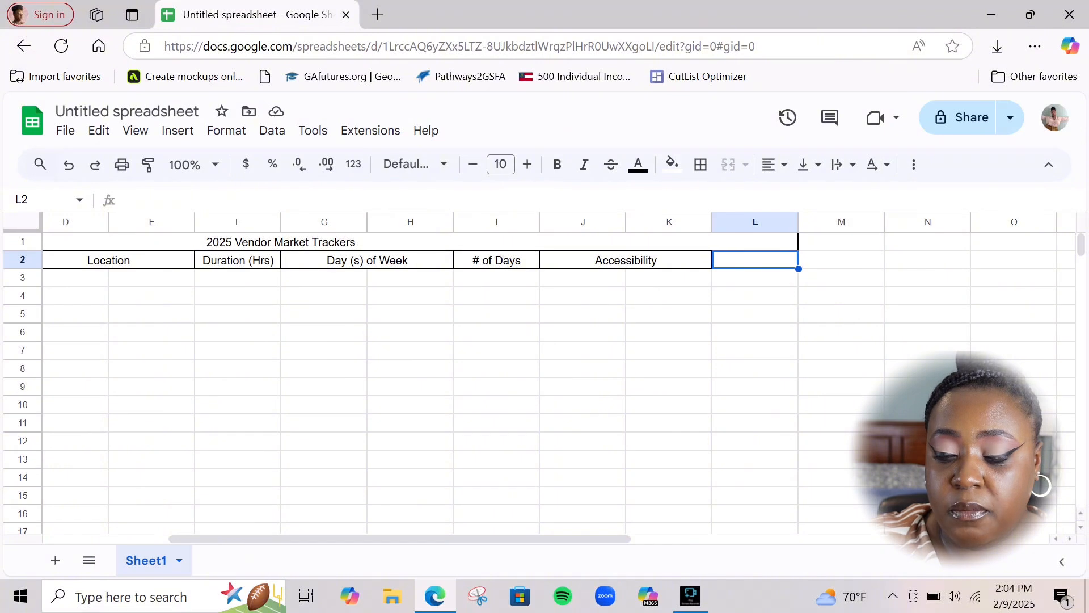
Extend the merged title across A1:N1
left_click(755, 333)
left_click_drag(755, 242, 927, 242)
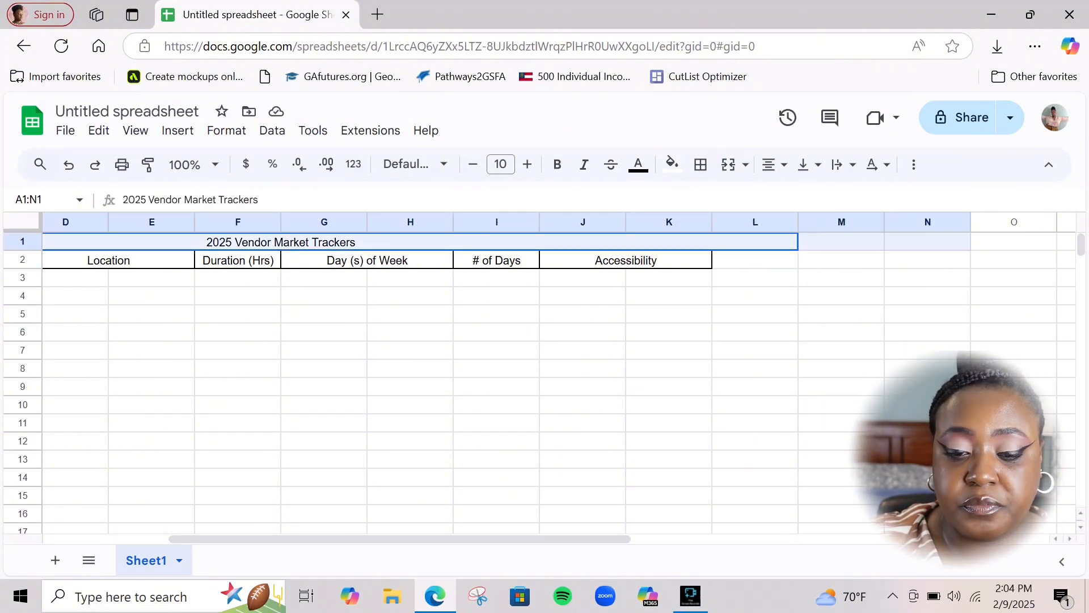
left_click(728, 164)
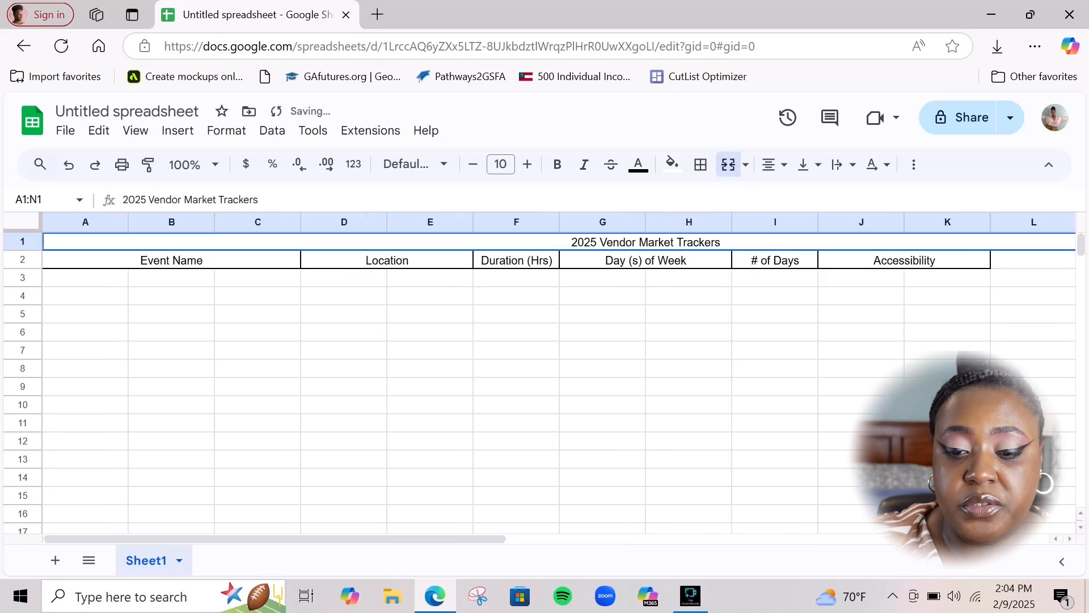
Merge L2:N2 with an outer border and type 'Notes' into it
left_click_drag(340, 538, 600, 539)
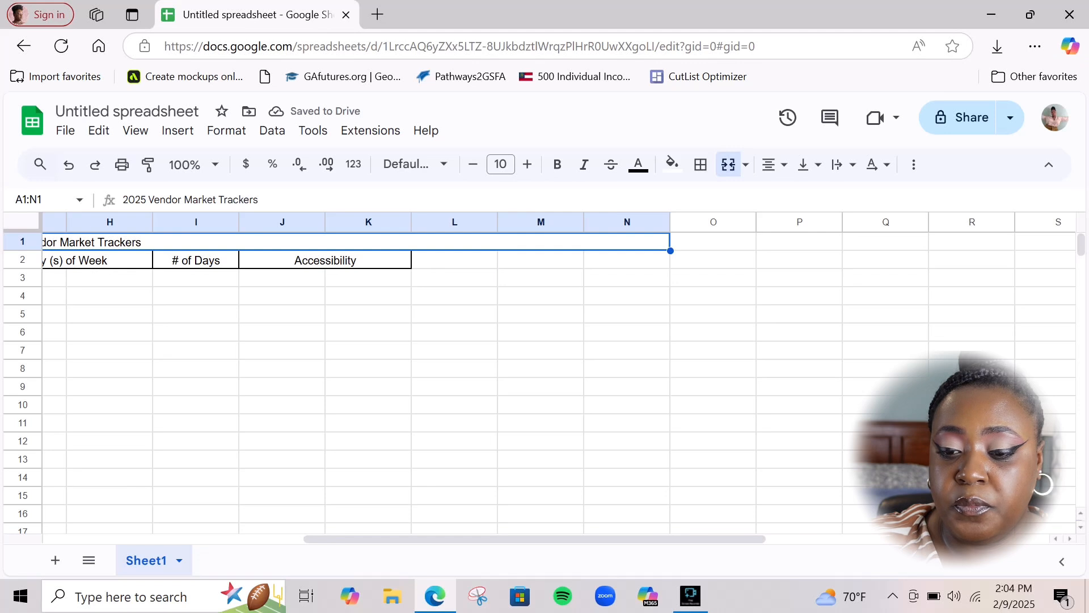
left_click_drag(454, 260, 627, 260)
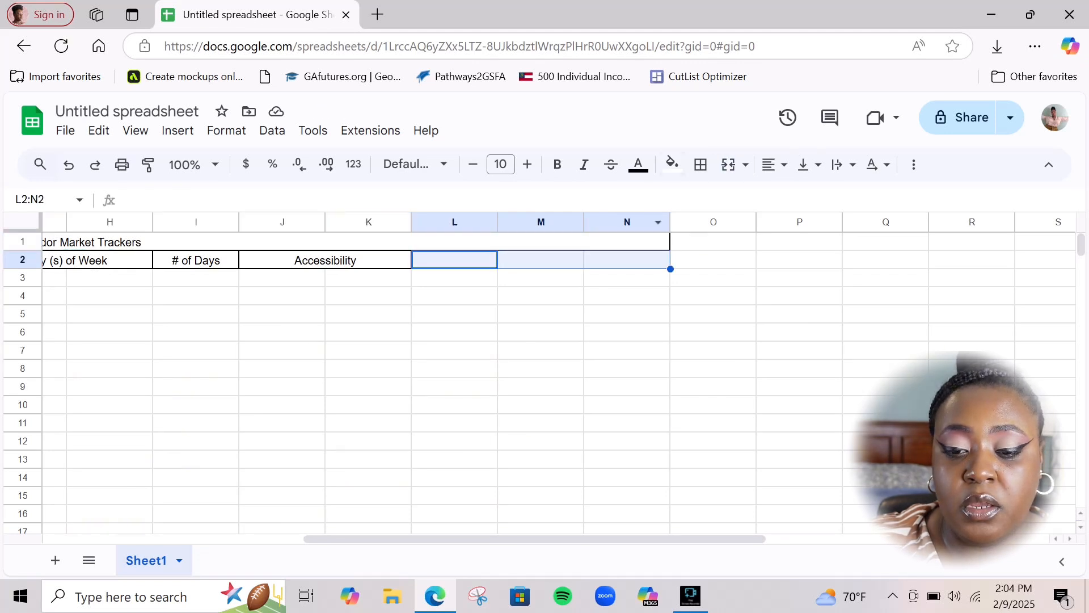
left_click(728, 164)
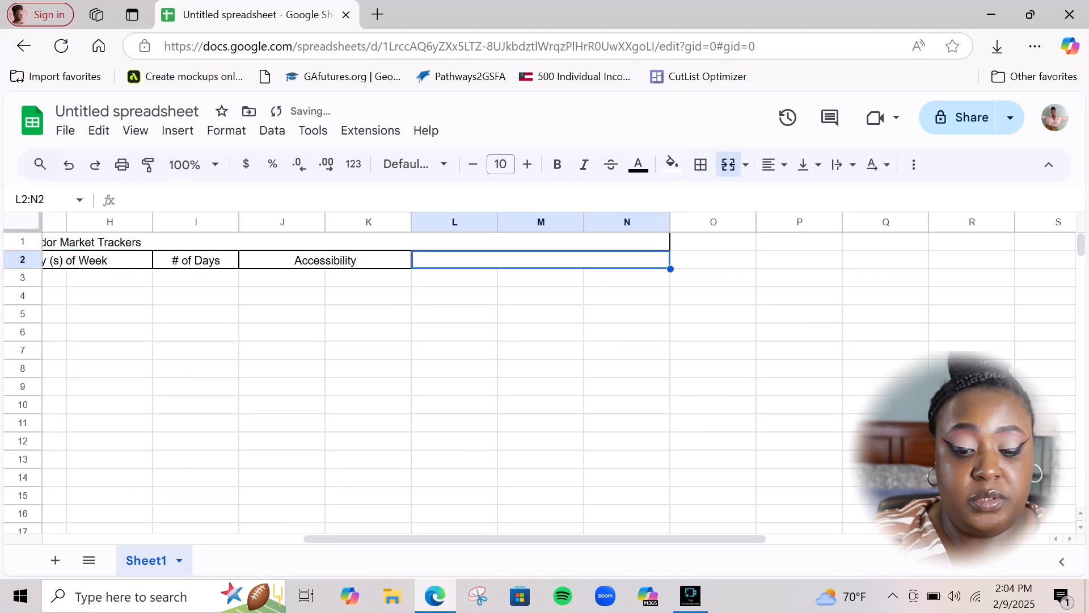
left_click(701, 164)
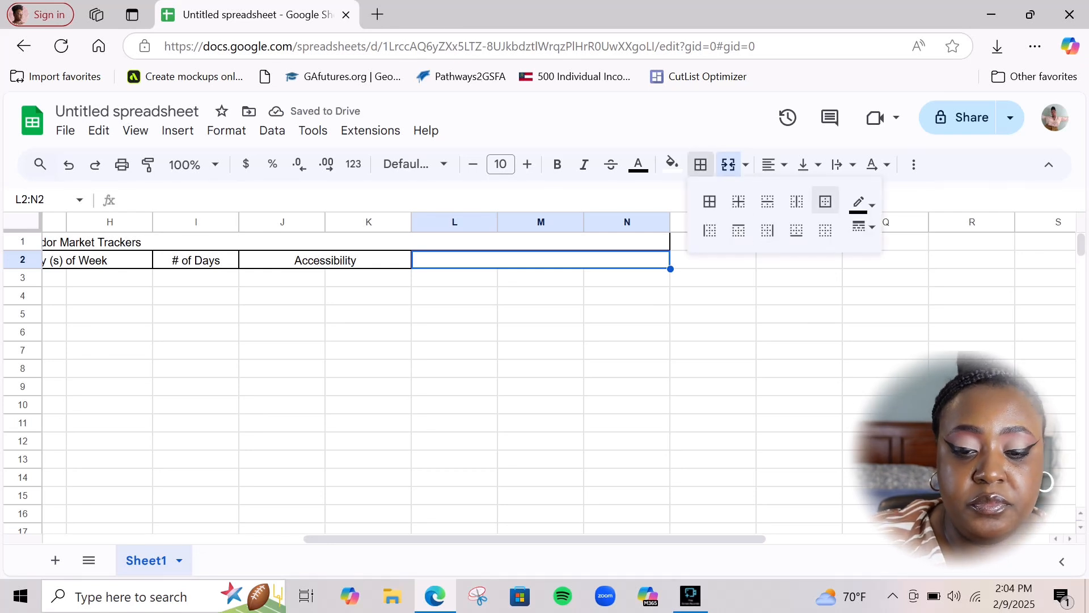
left_click(825, 201)
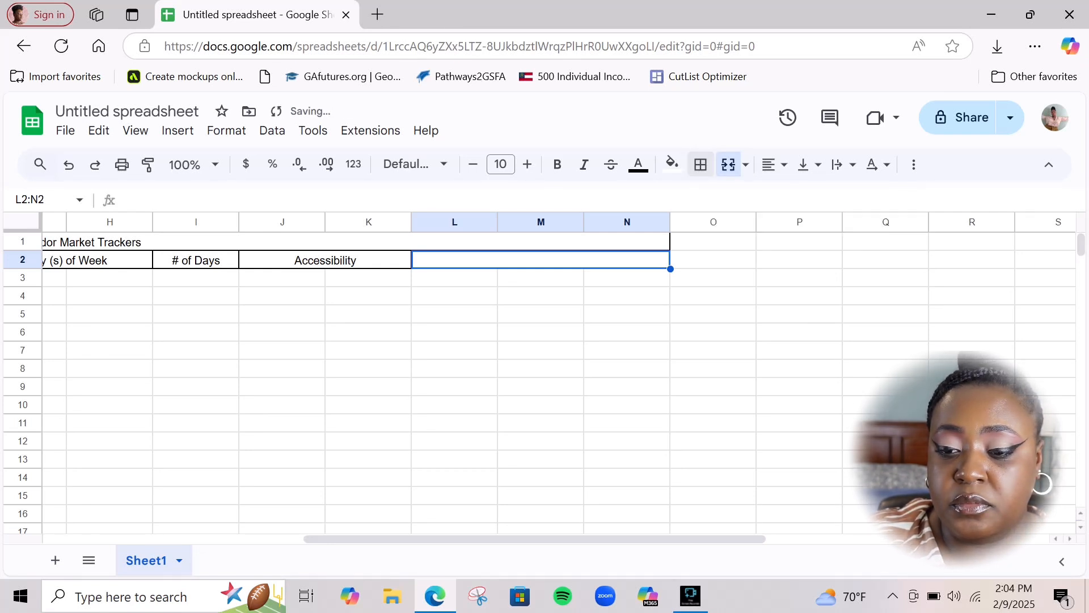
type("Notes")
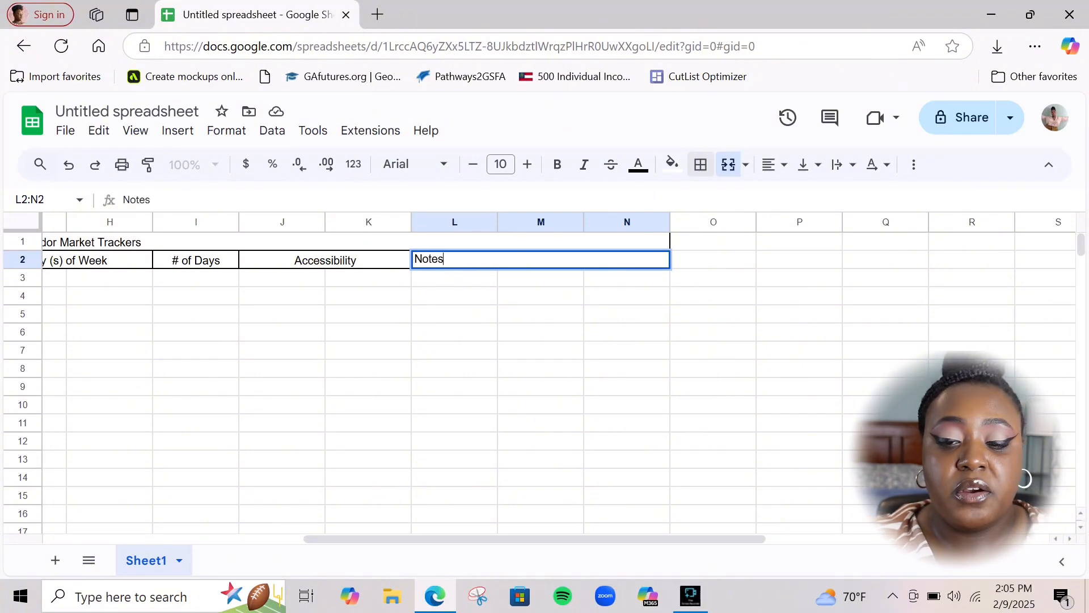
Centre the Notes header, then merge A3:C3 for the first event name
left_click(774, 165)
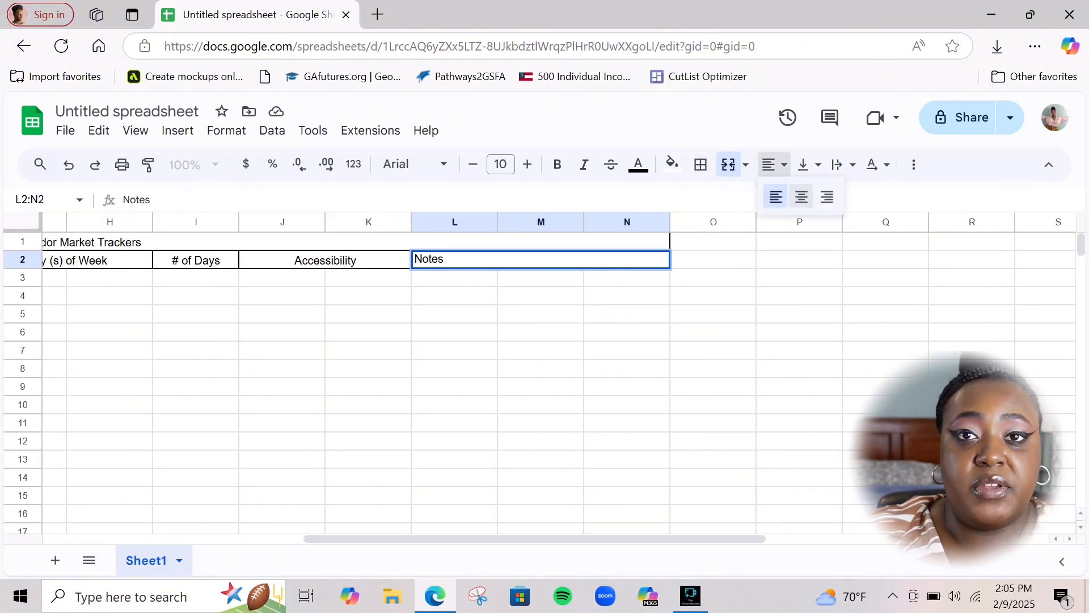
left_click(801, 196)
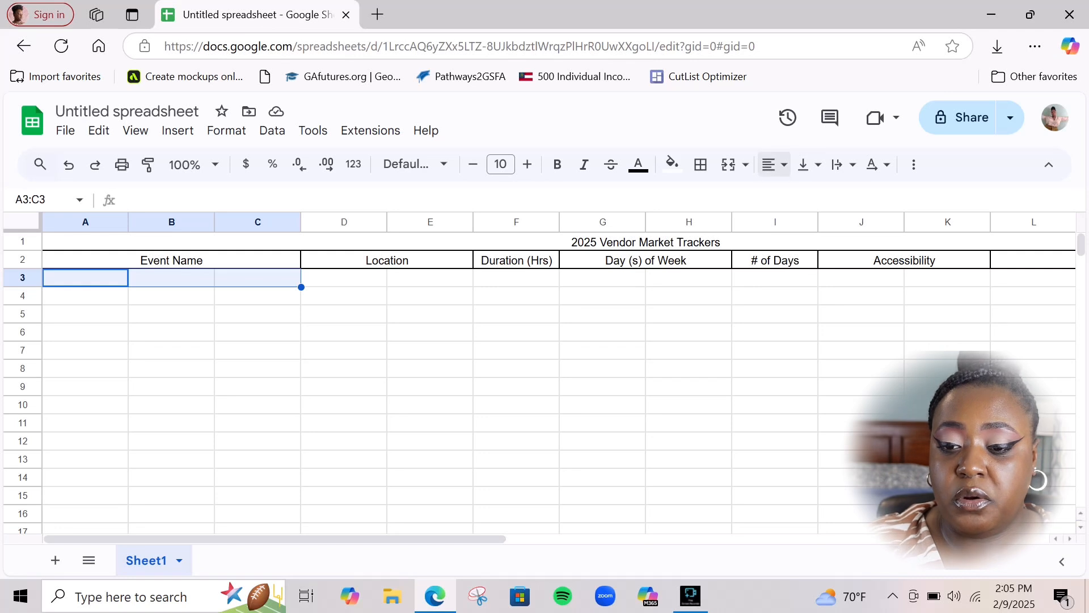
left_click(728, 164)
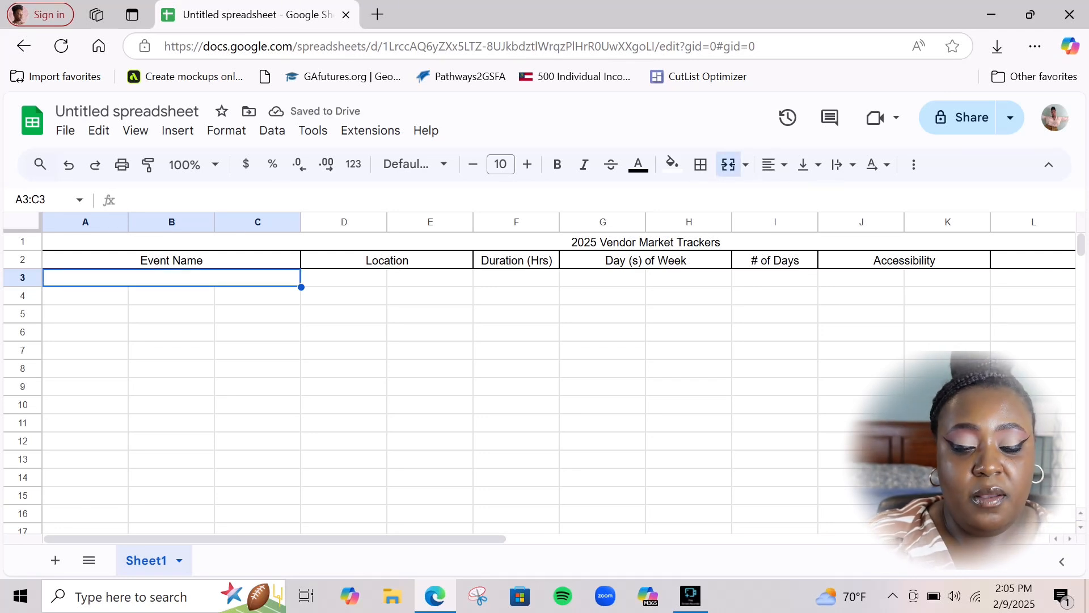
Enter ABC Boss Events in merged cell A3:C3, leaving it unbolded
type("ABC ")
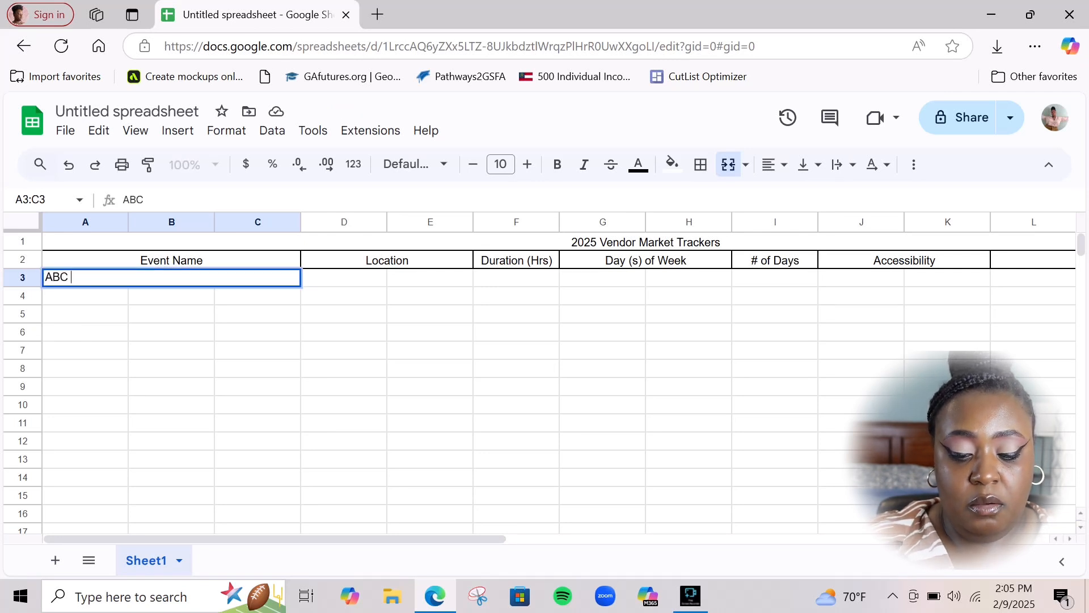
type("Boss Events")
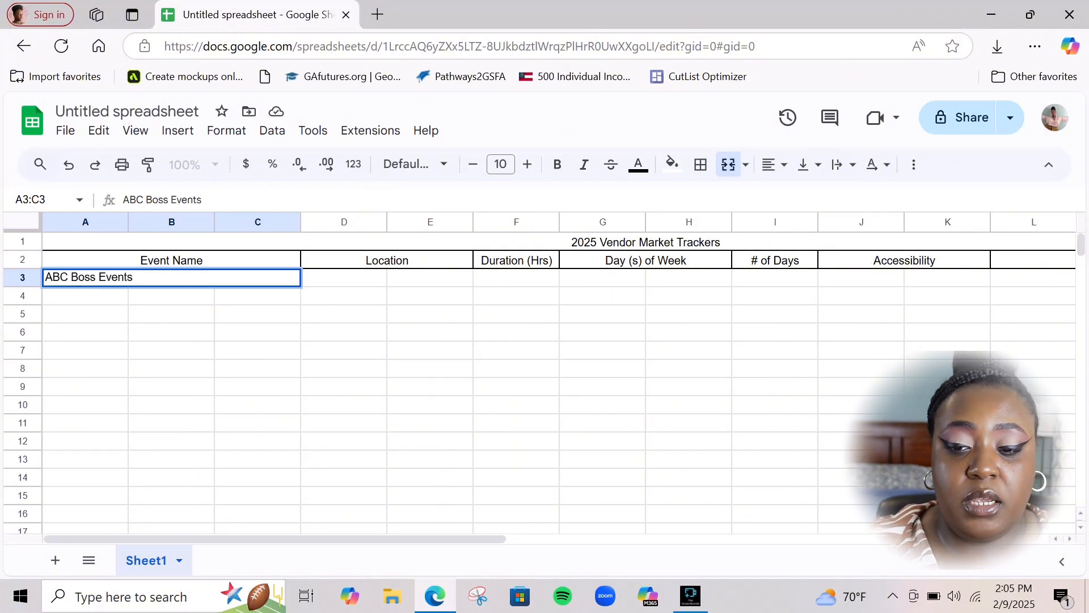
key("ctrl+b")
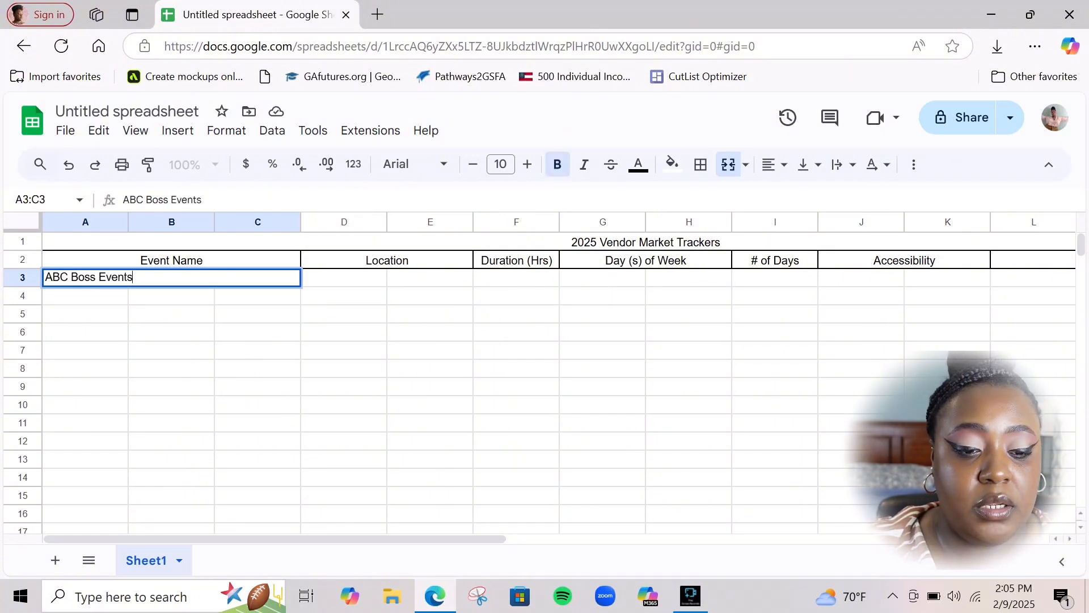
key("ctrl+a")
key("ctrl+b")
left_click(343, 405)
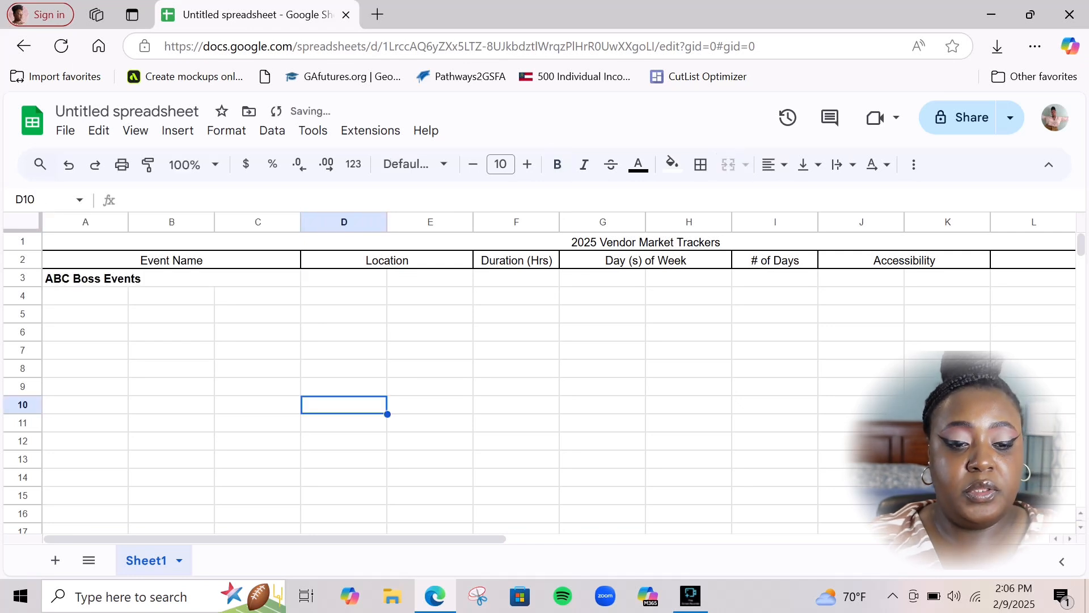
left_click(172, 278)
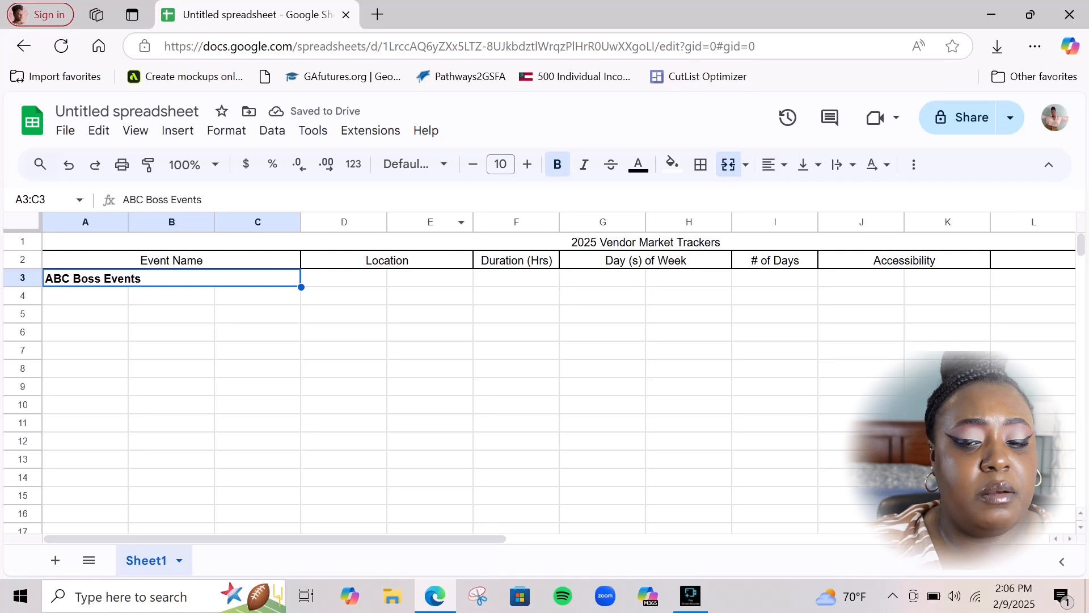
key("ctrl+b")
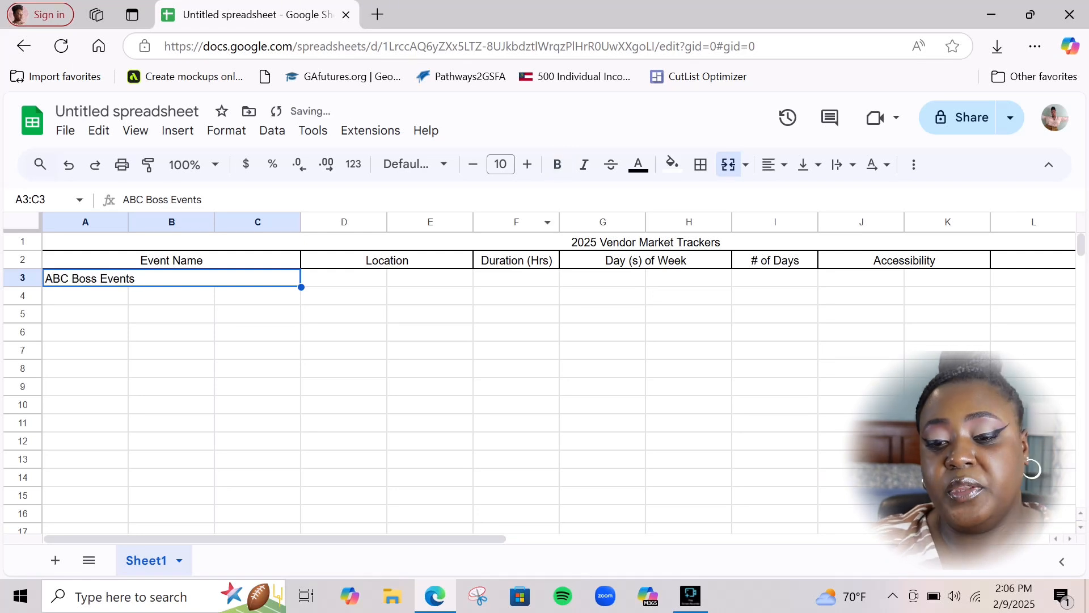
Centre ABC Boss Events in A3:C3 and bring up the fill colour palette
left_click(775, 165)
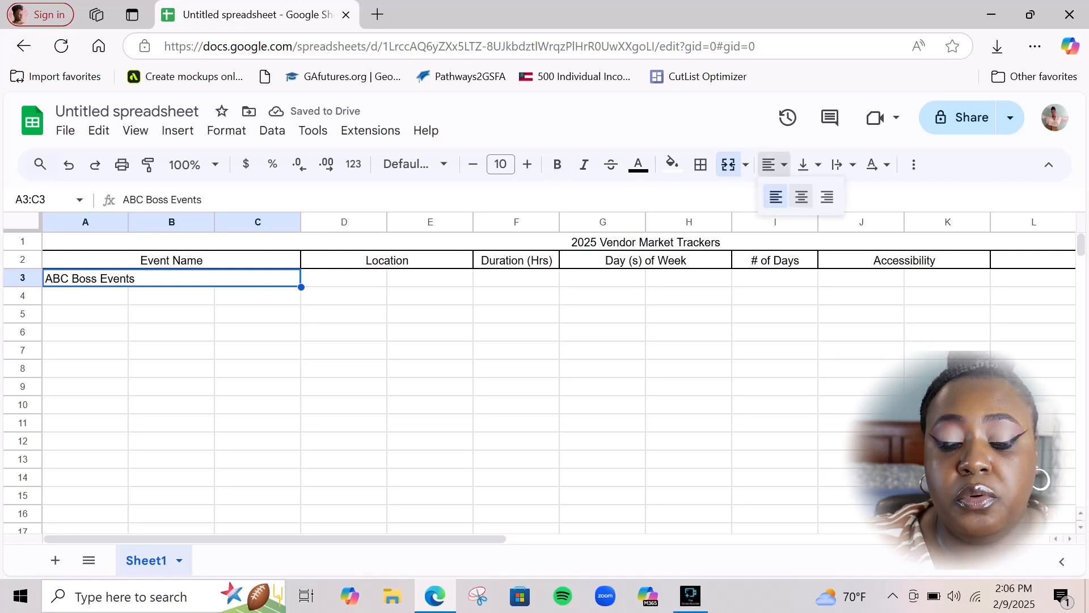
left_click(802, 196)
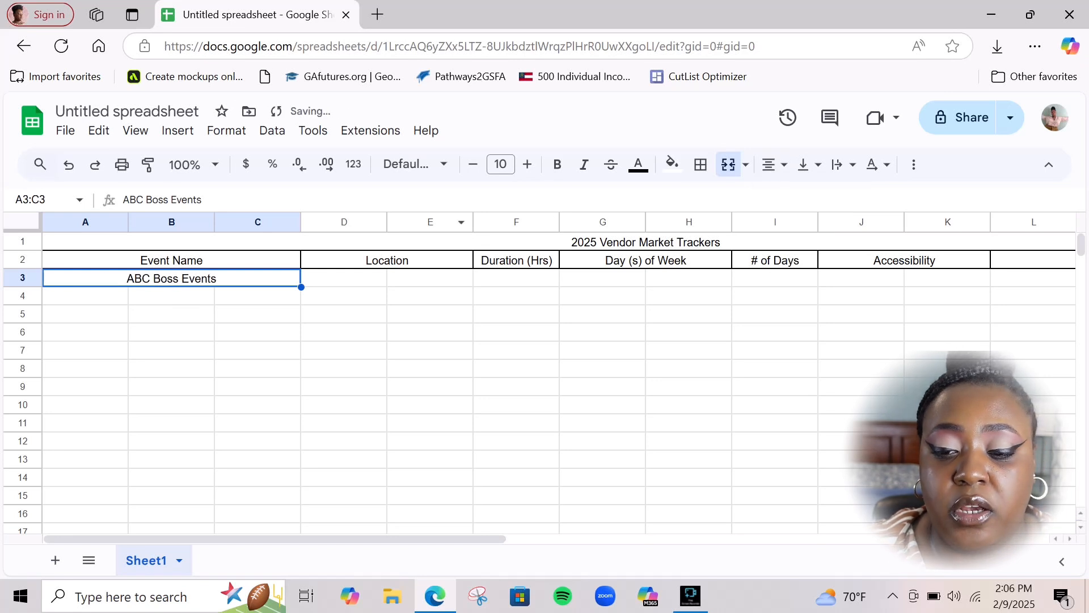
left_click(671, 163)
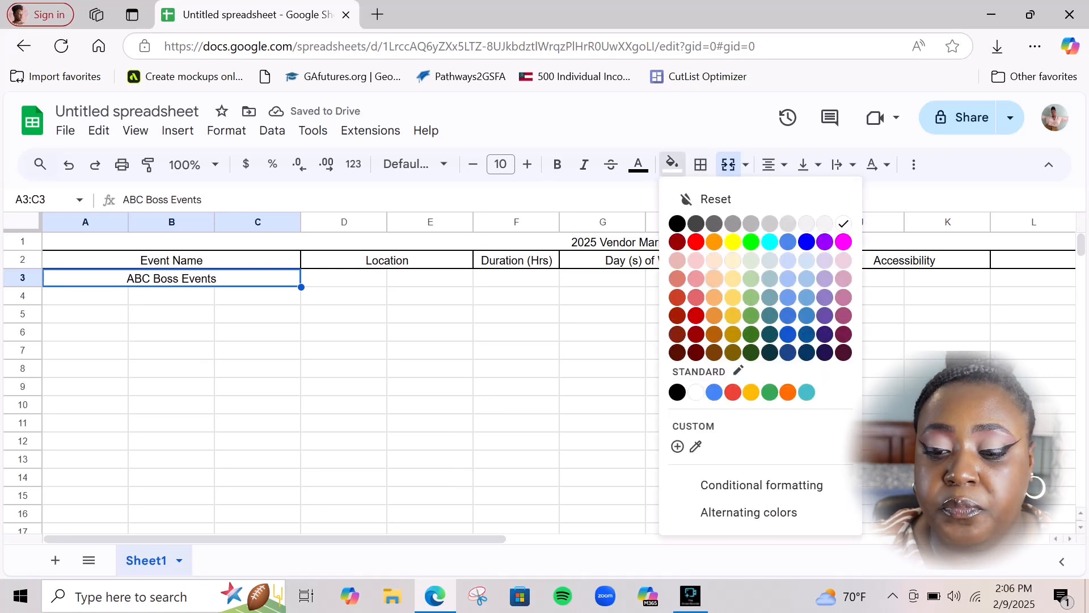
Shade A3:C3 light red, then enter centred Ponce City Market in merged D3:E3
left_click(695, 279)
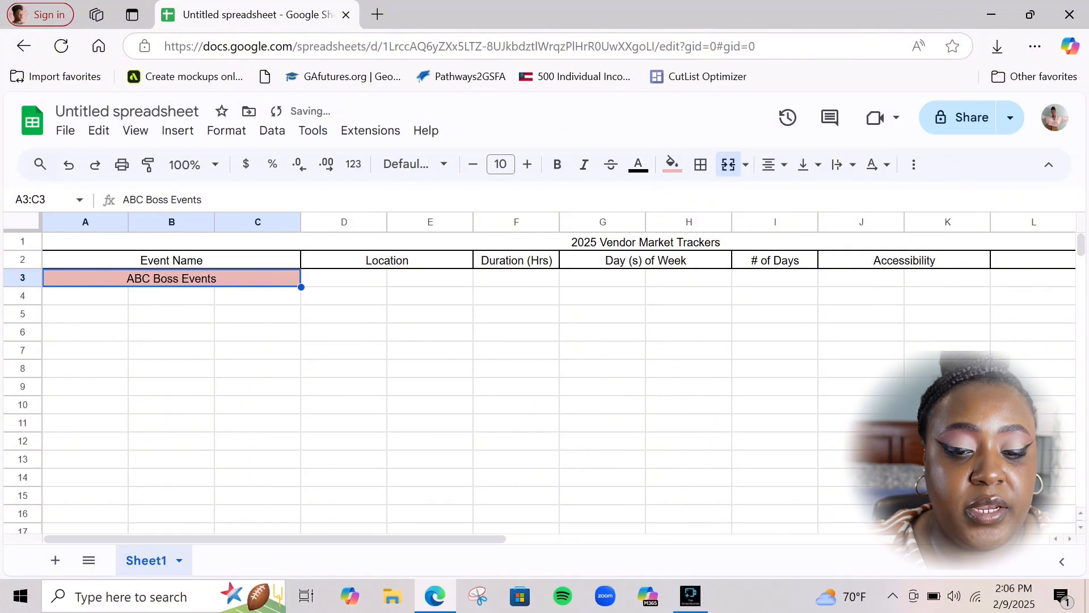
left_click(344, 278)
left_click(430, 278)
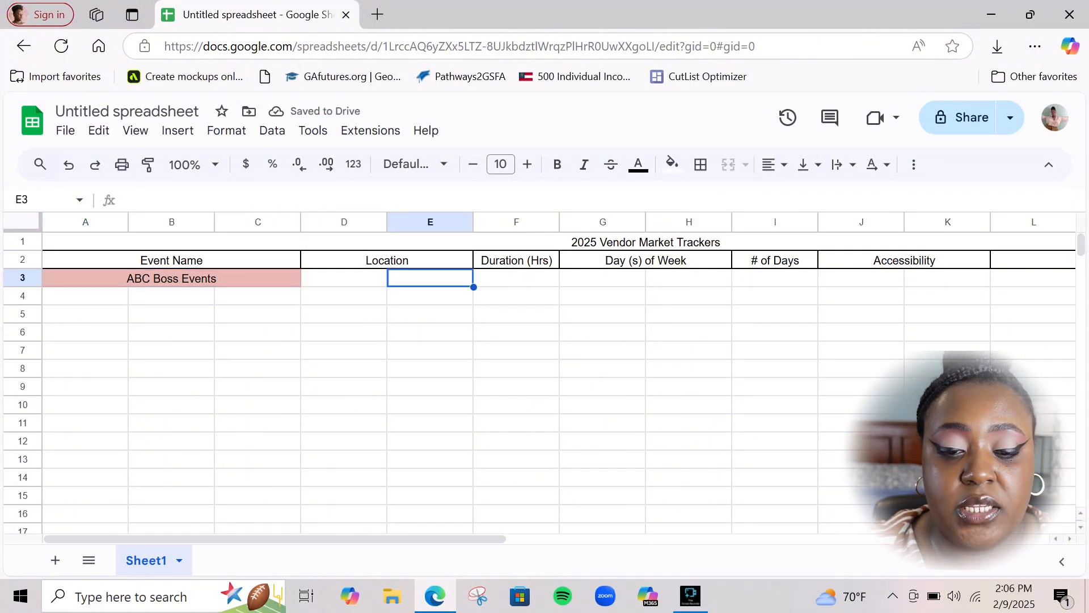
left_click_drag(343, 278, 430, 278)
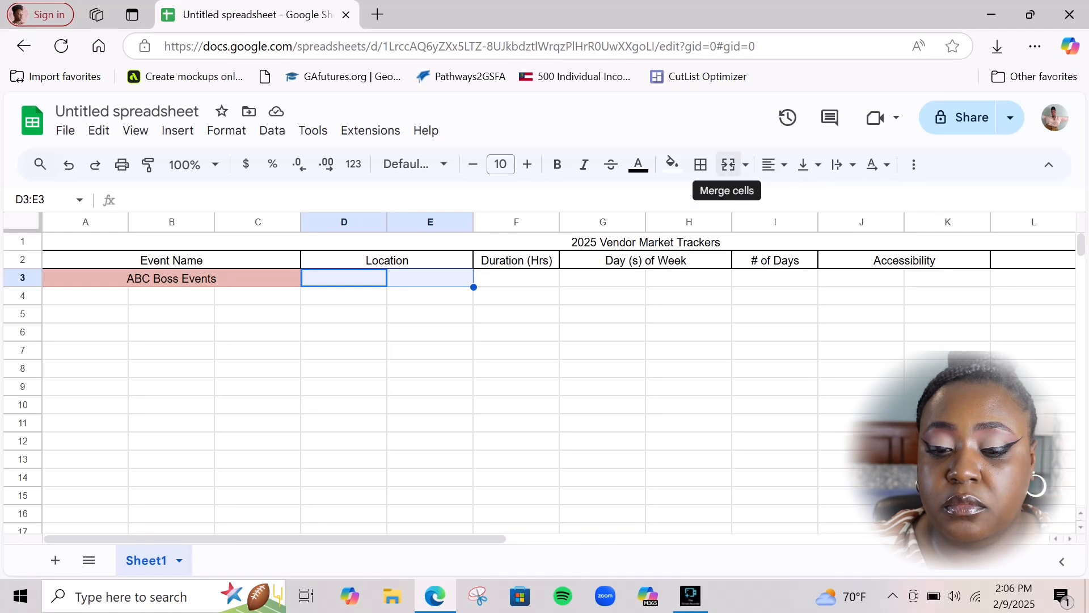
left_click(728, 164)
type("Ponce City Market")
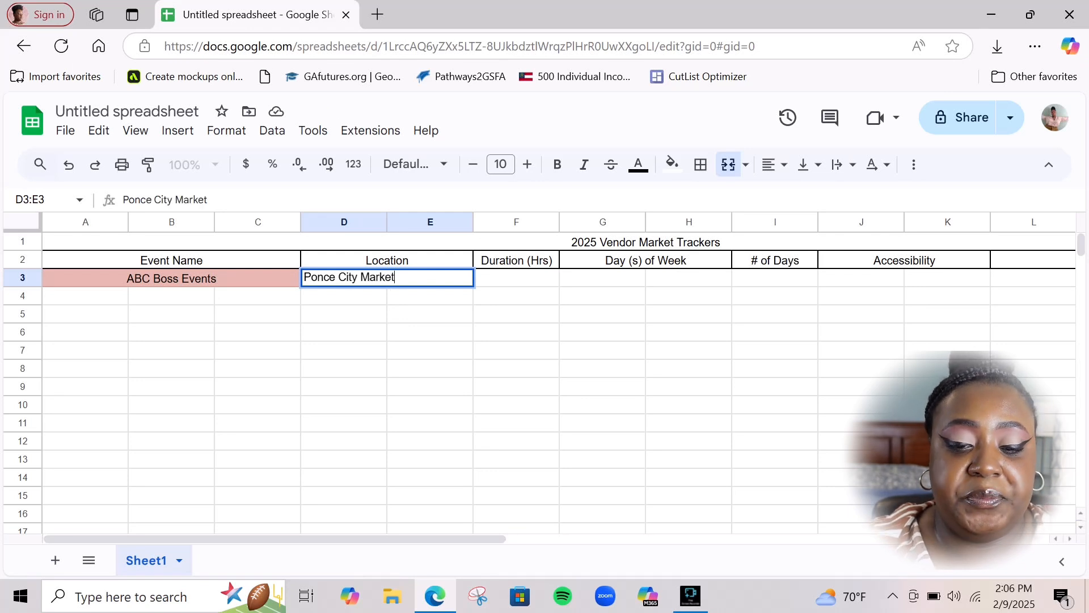
left_click(774, 164)
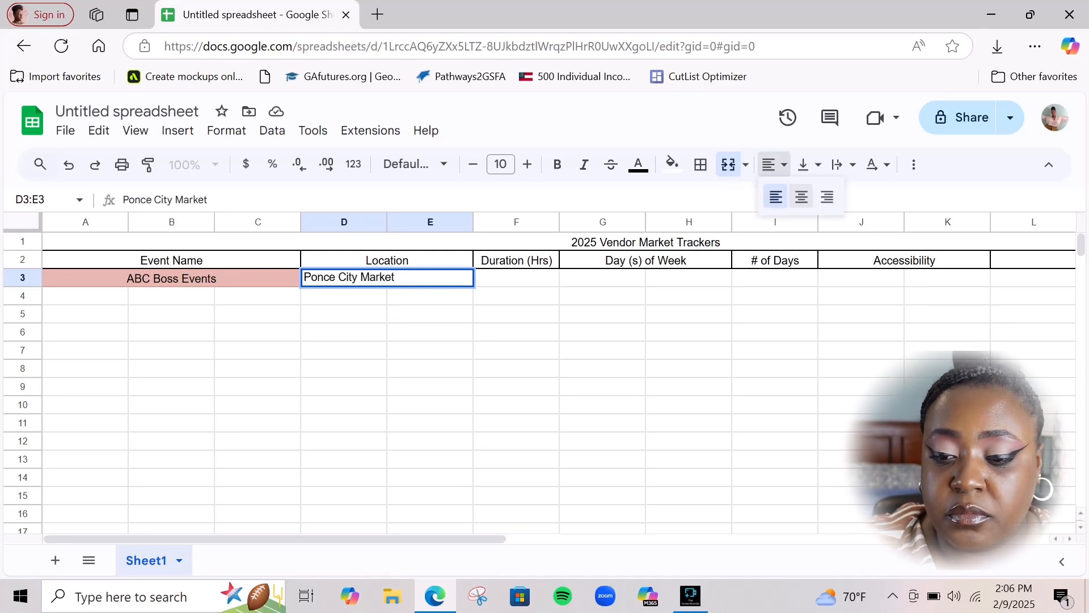
left_click(801, 197)
Enter 5 Hrs in F3 and centre it
left_click(516, 278)
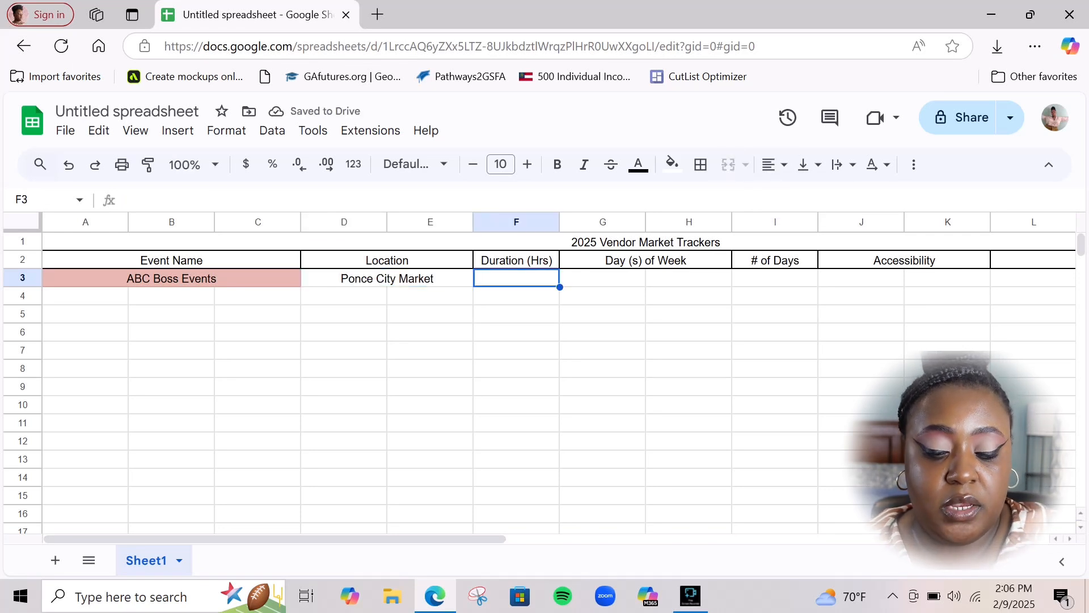
type("5")
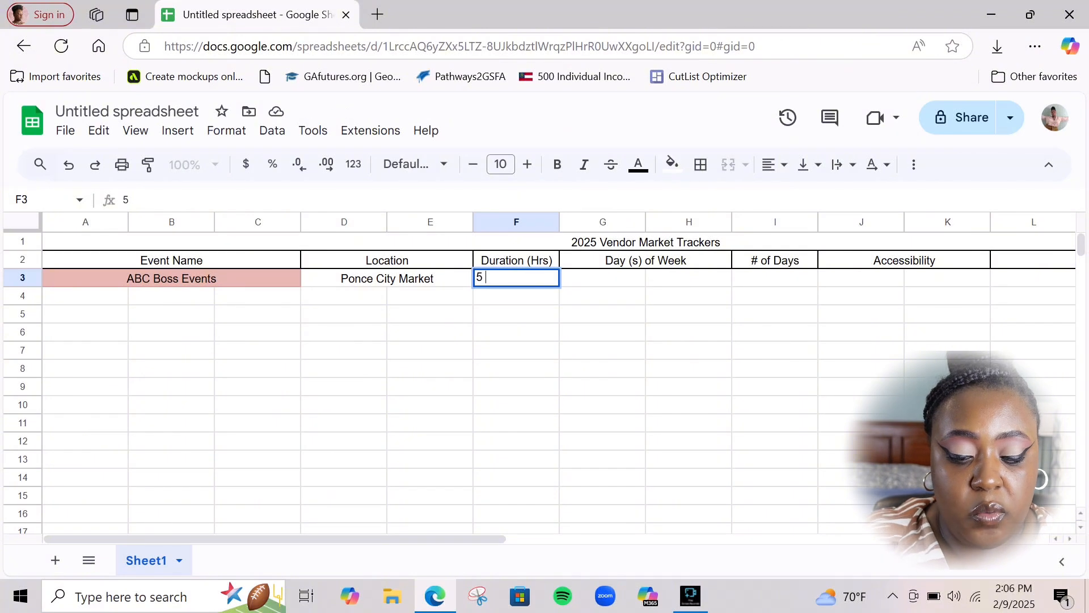
type(" Hrs")
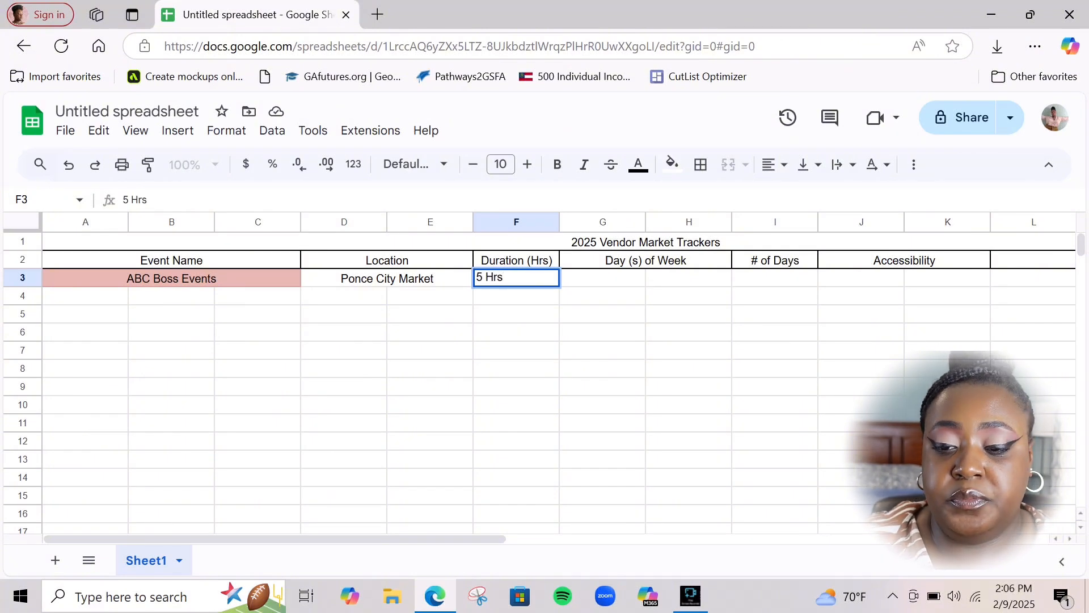
left_click(774, 165)
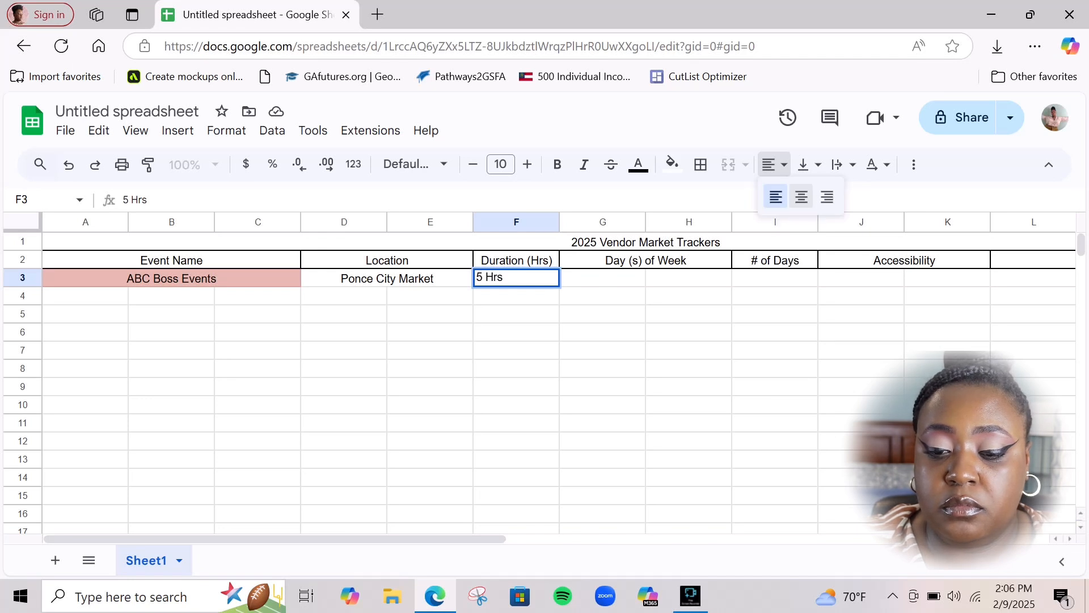
left_click(801, 197)
Merge G3:H3 and enter a centred Saturday
left_click_drag(602, 278, 688, 278)
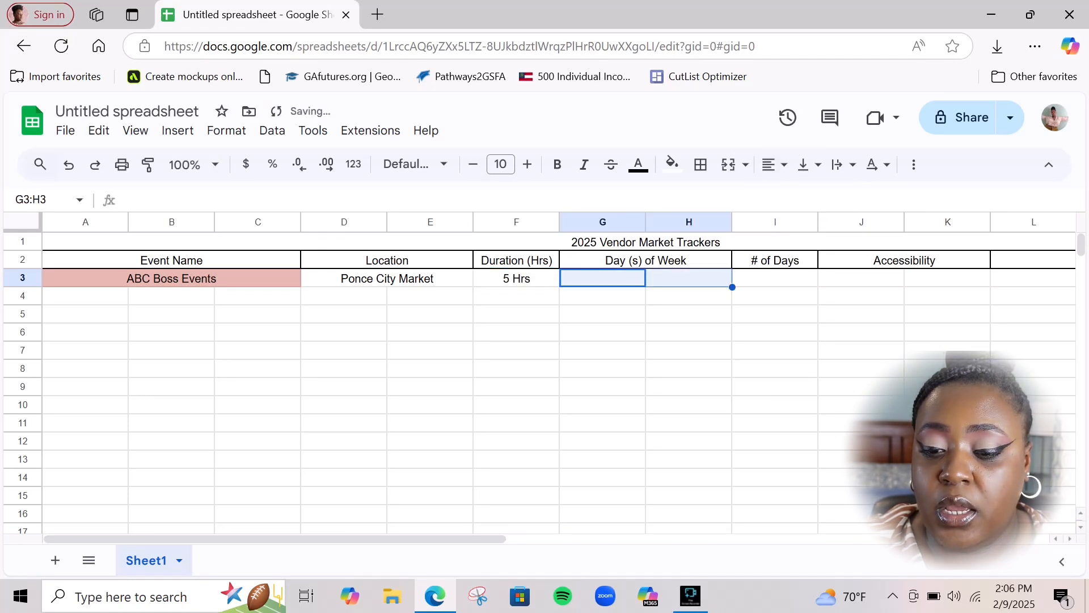
left_click(772, 164)
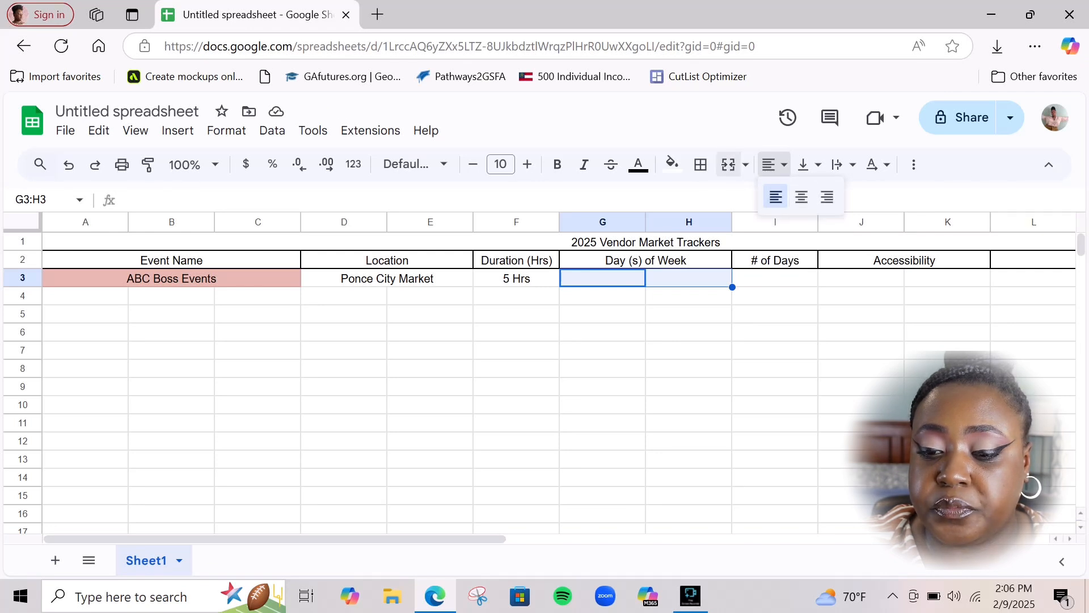
left_click(728, 165)
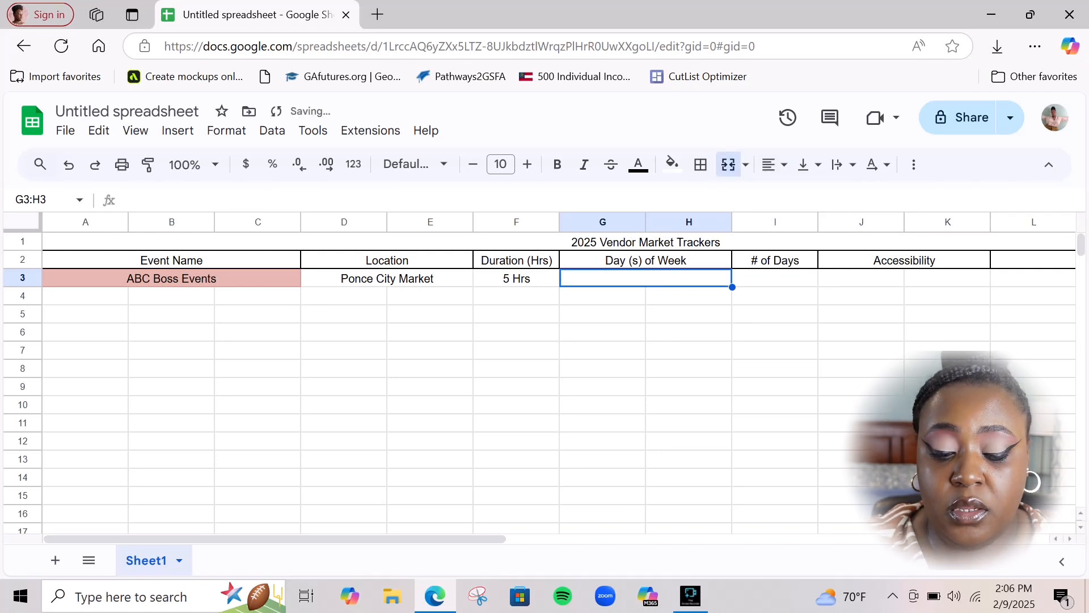
type("Saturday")
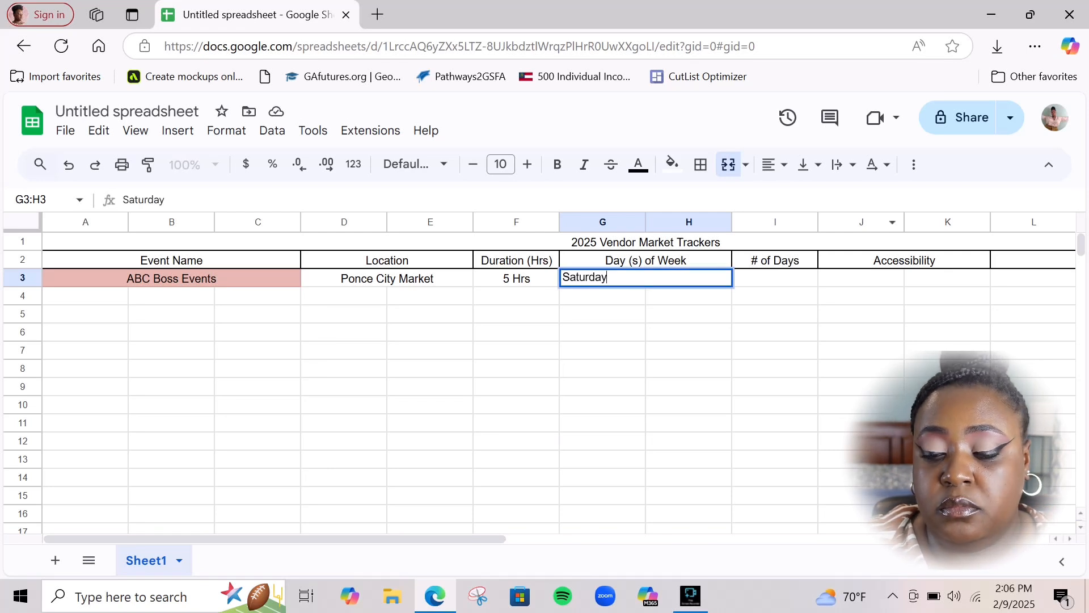
left_click(774, 165)
left_click(797, 195)
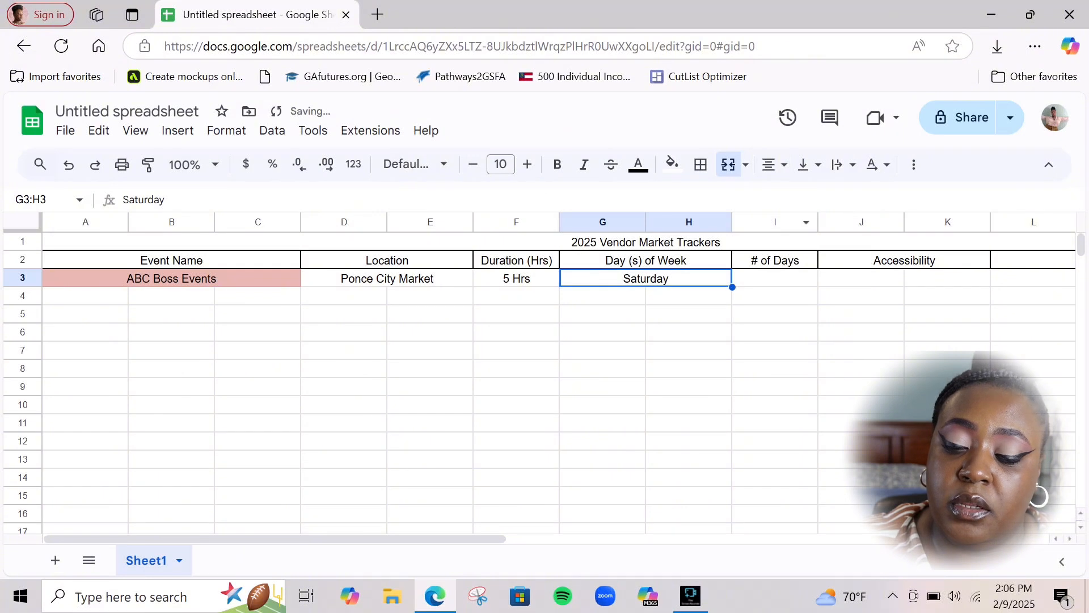
Enter 1 in I3 under # of Days, centred
left_click(779, 278)
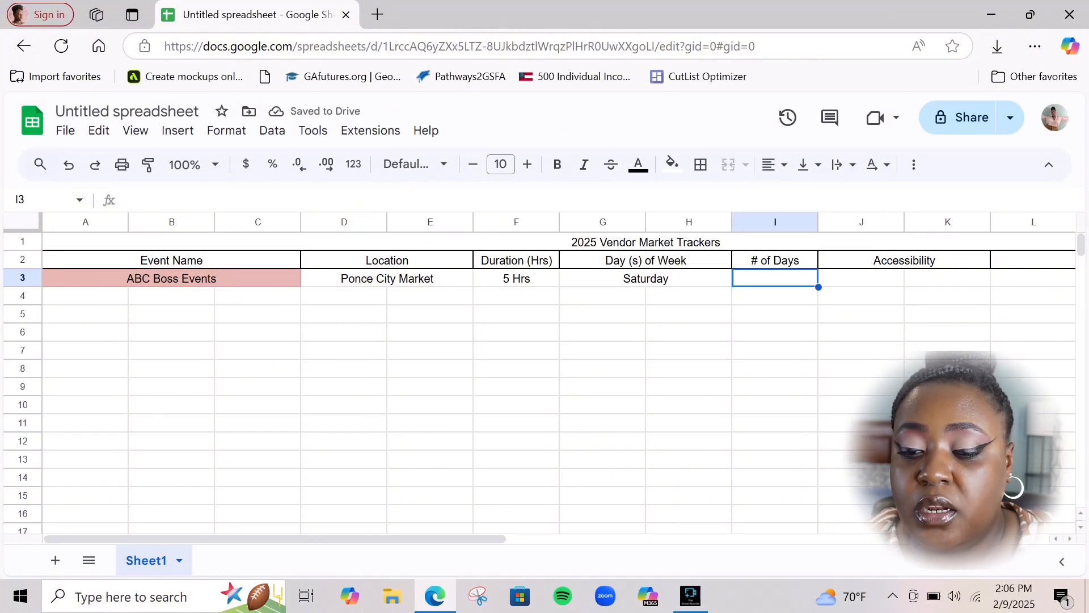
type("1")
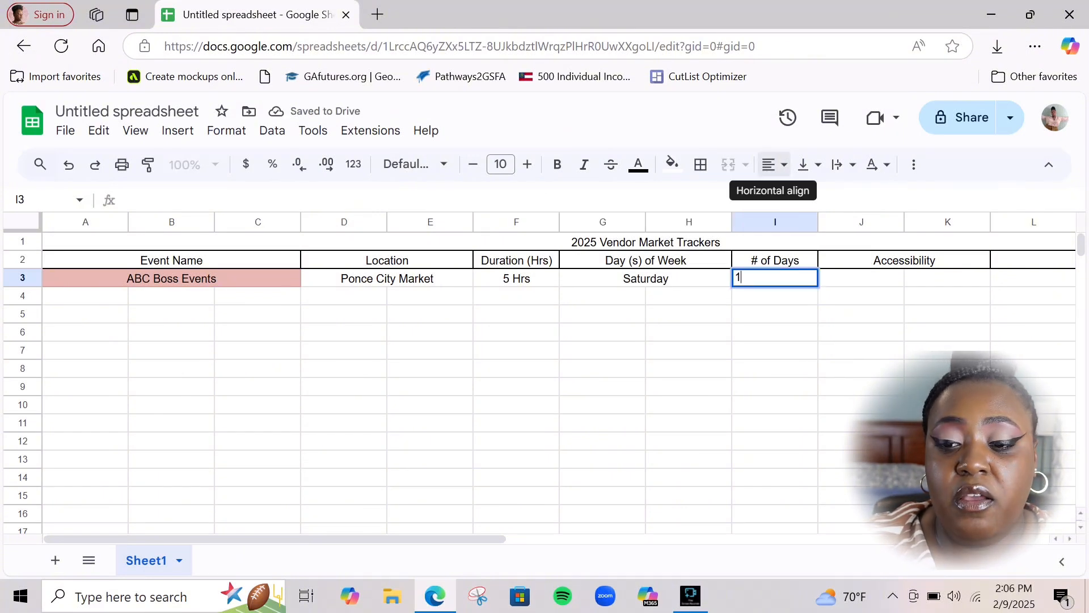
left_click(774, 164)
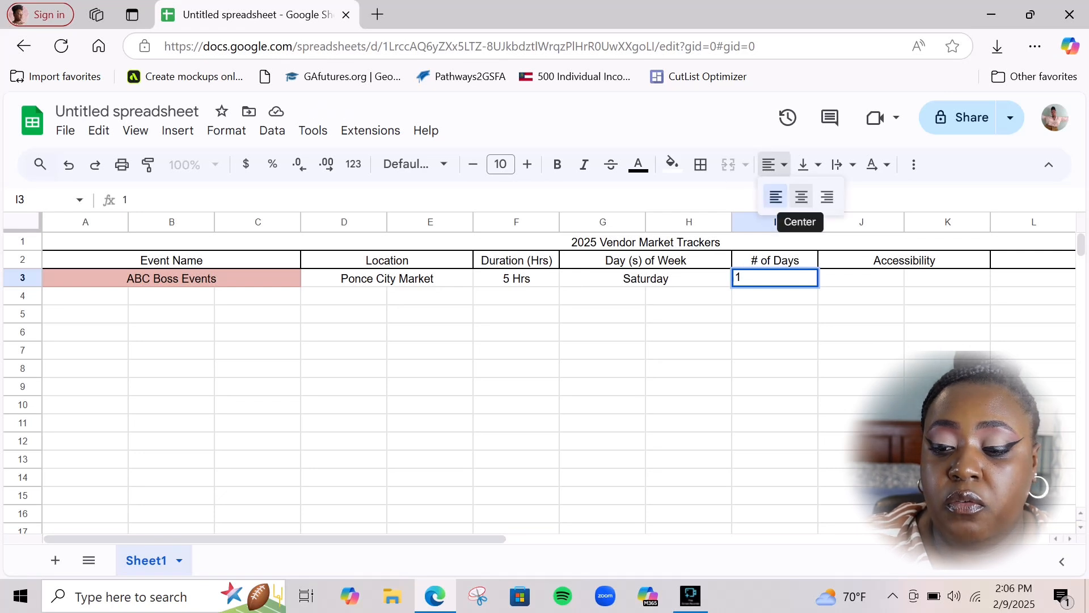
left_click(801, 197)
Merge J3:K3 and enter a centred Indoor Bathrrom Area
left_click(861, 278)
left_click_drag(861, 278, 947, 278)
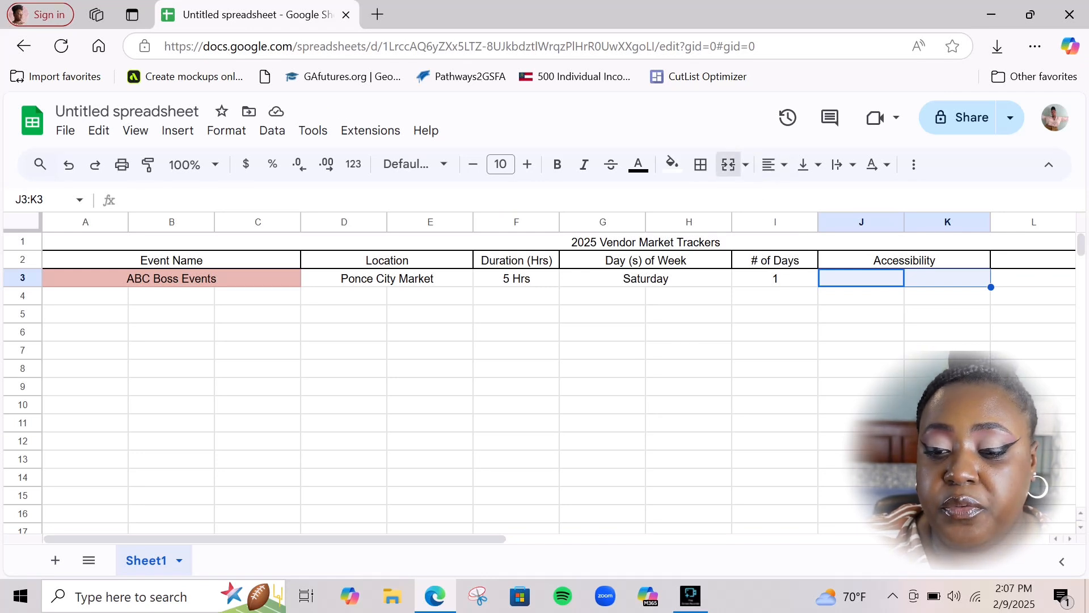
left_click(728, 164)
double_click(868, 278)
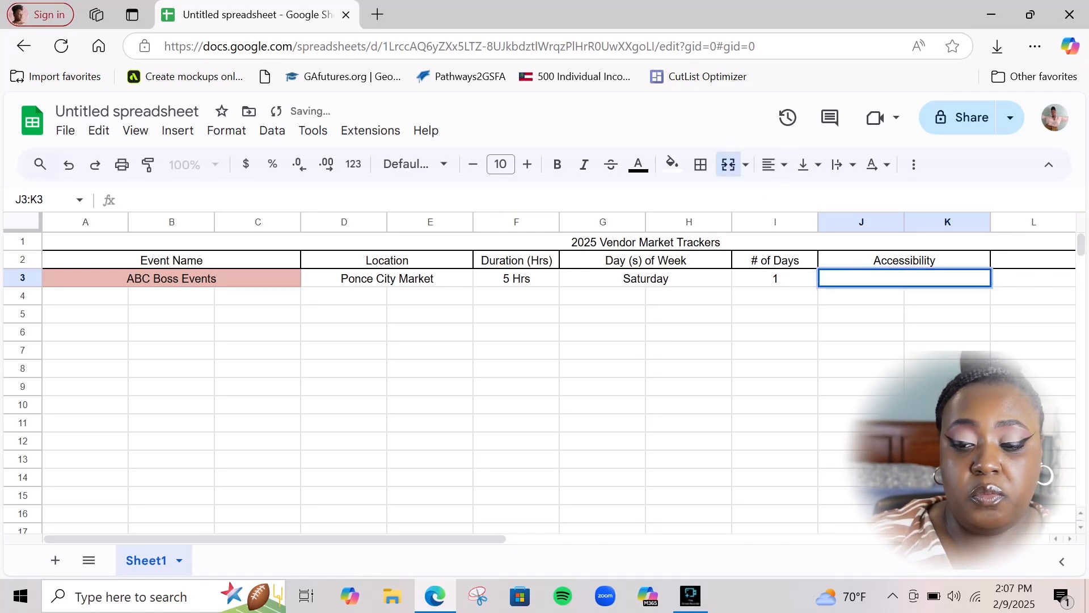
type("Indoor Bathrrom Are")
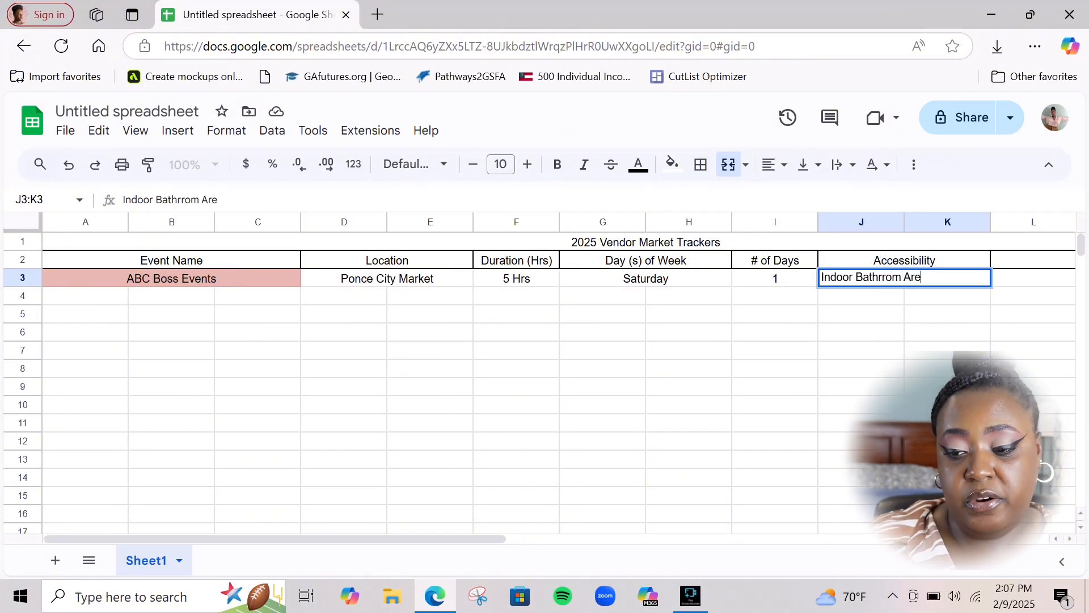
type("a")
left_click(947, 387)
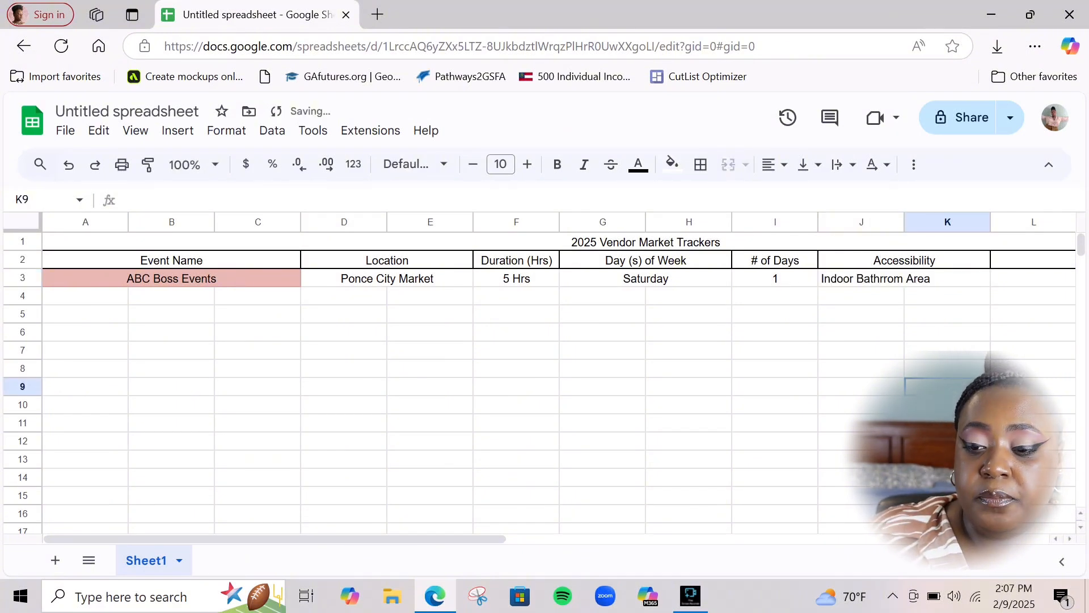
left_click(862, 277)
left_click(775, 165)
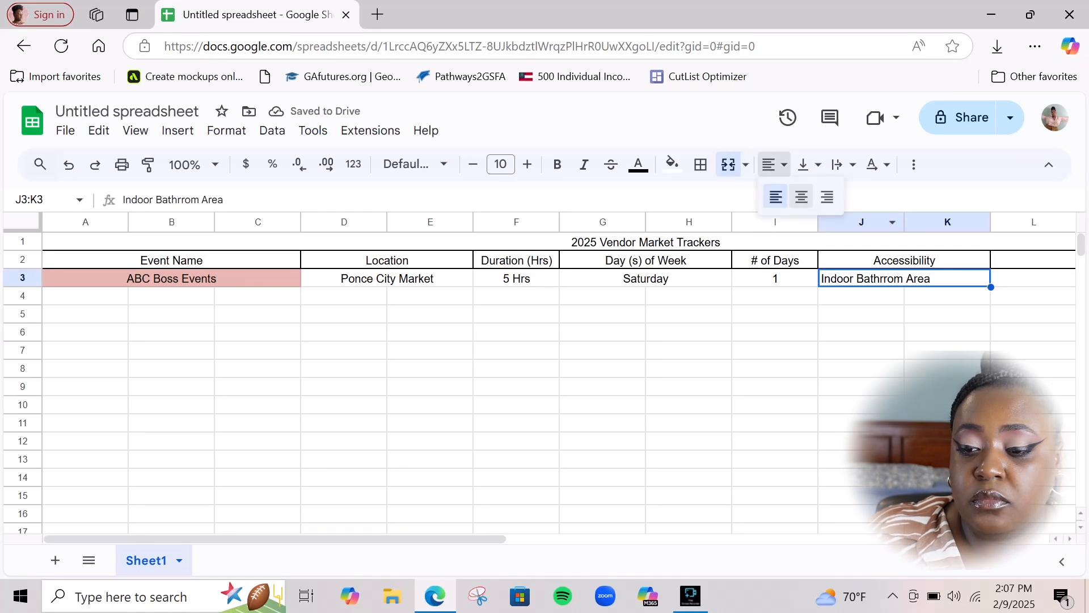
left_click(801, 196)
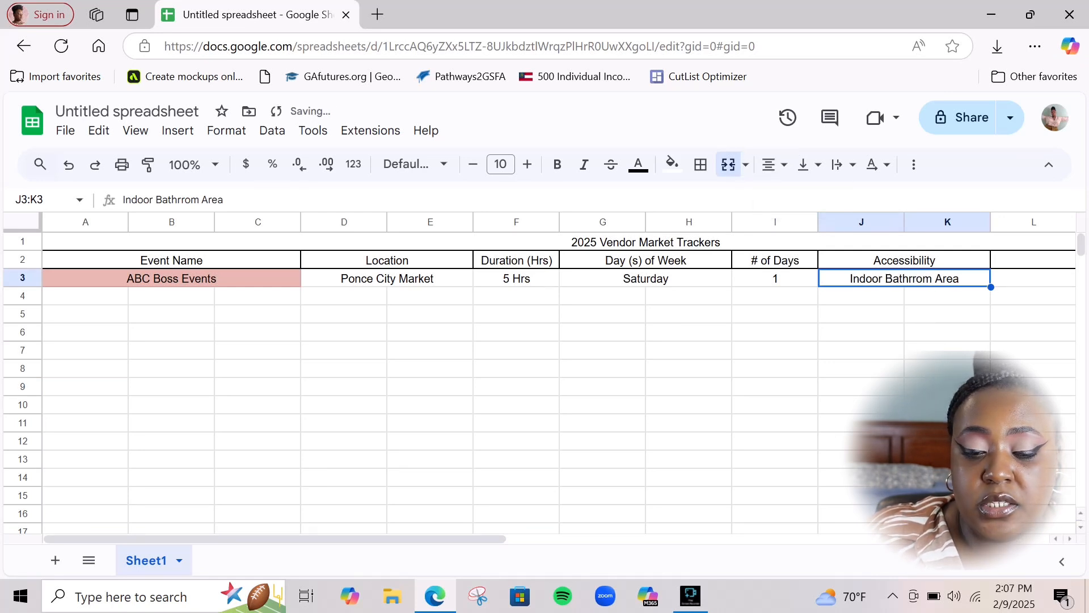
left_click_drag(397, 539, 585, 538)
Rename the Notes heading to Traffic Notes and enter 'Heavily trafficed area but more window-shopping' in merged L3:N3
left_click_drag(614, 278, 786, 278)
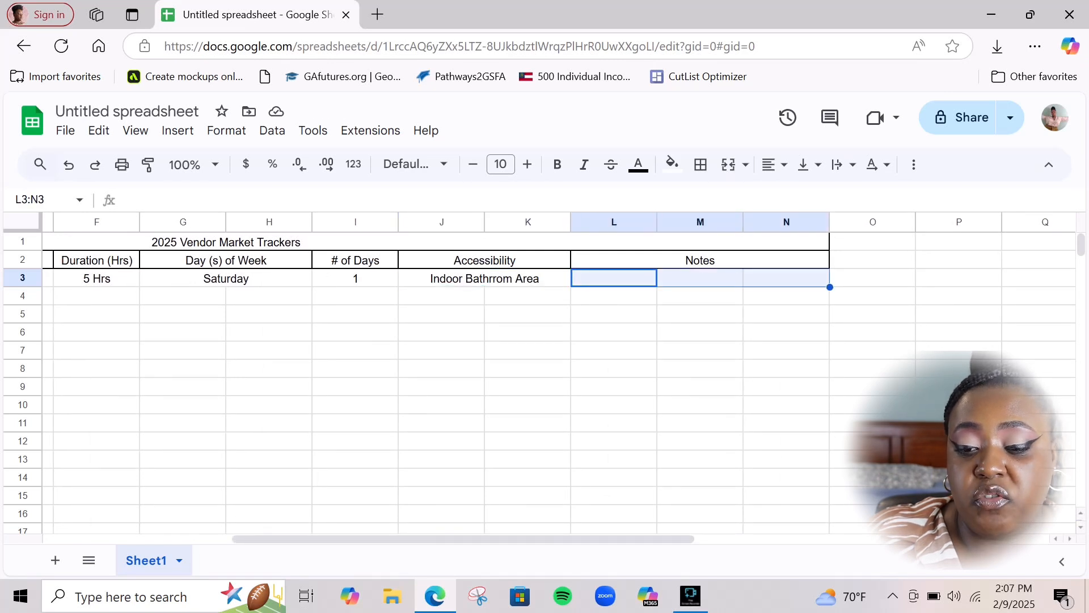
left_click(700, 260)
double_click(700, 261)
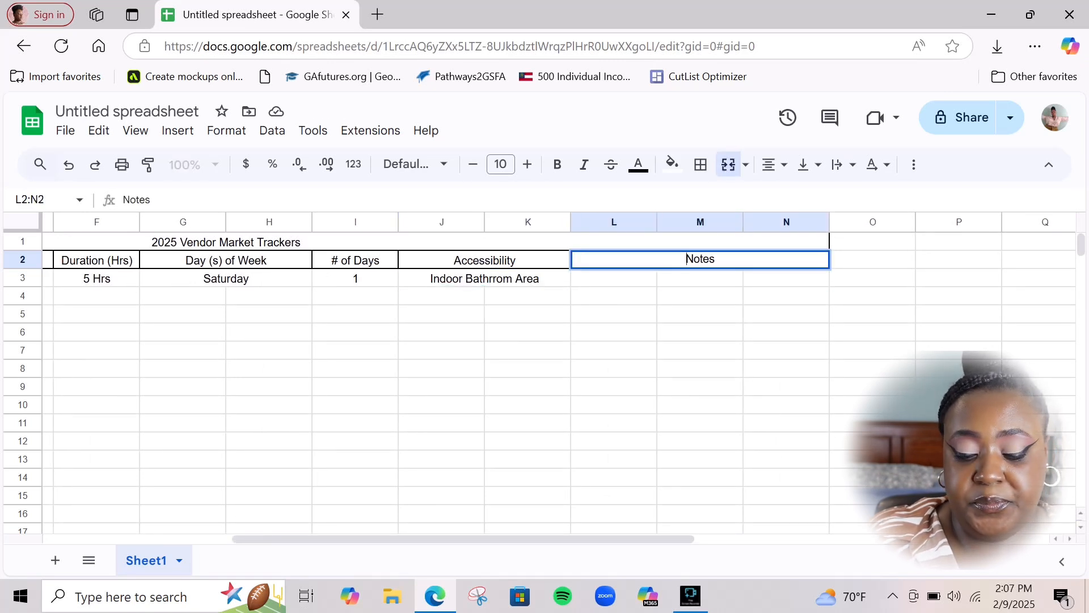
type("Traffic")
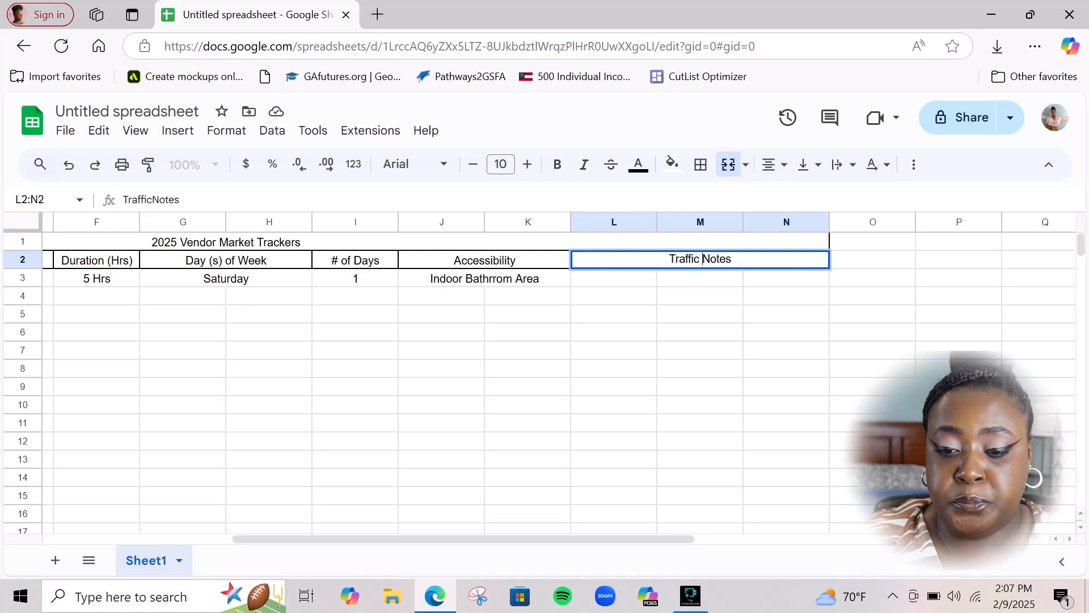
key("Return")
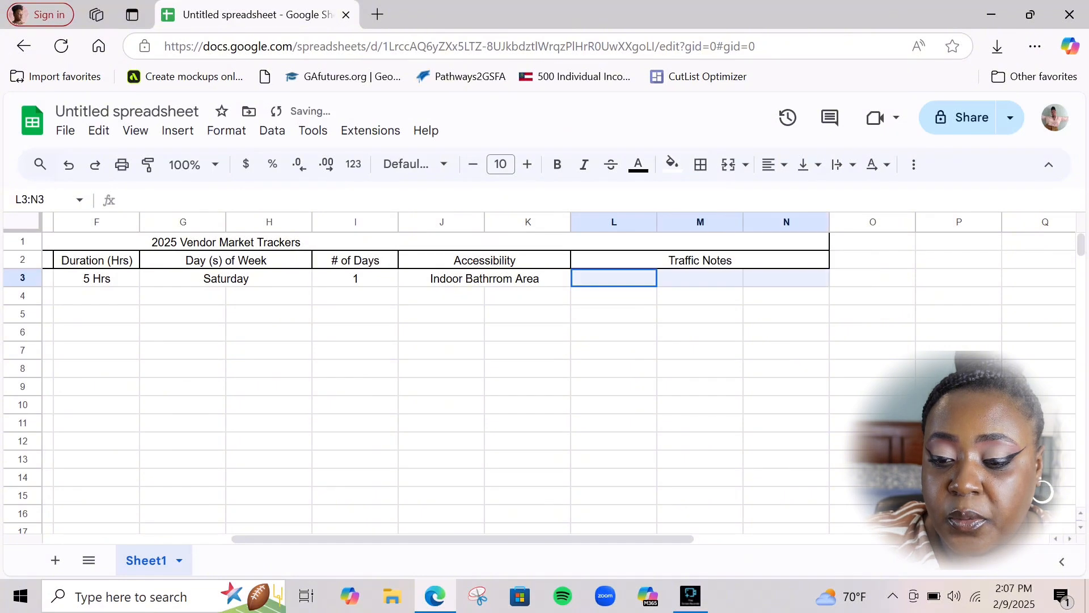
left_click(728, 165)
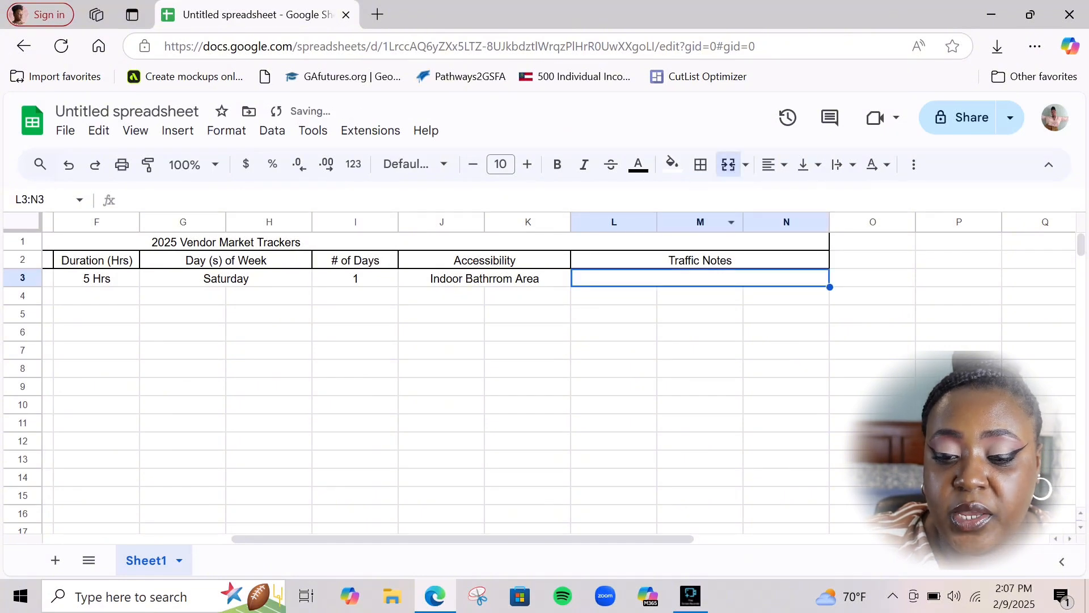
type("Heavily ")
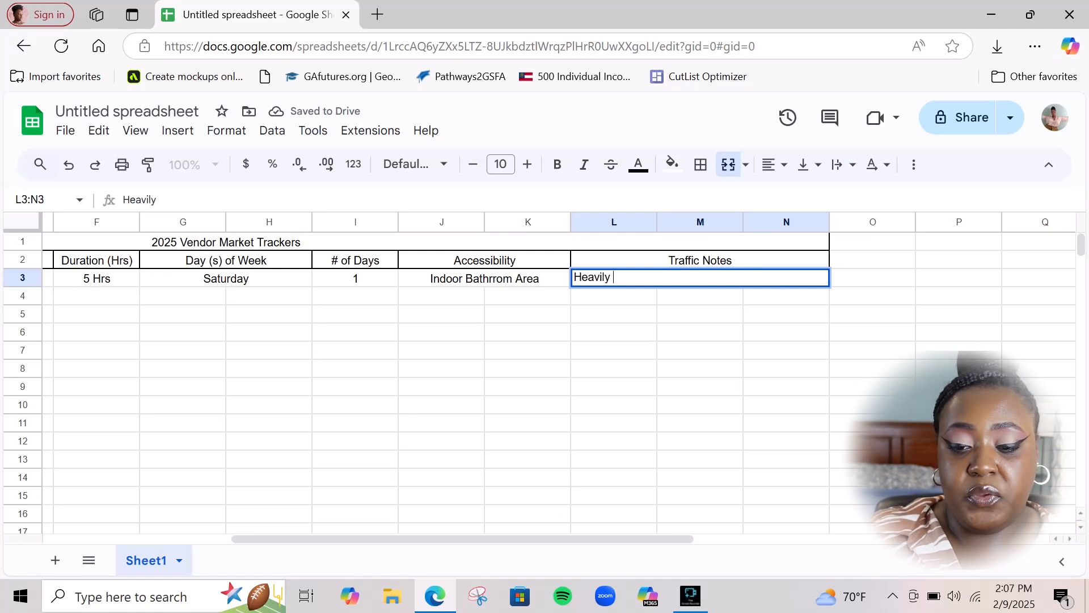
type("traffi")
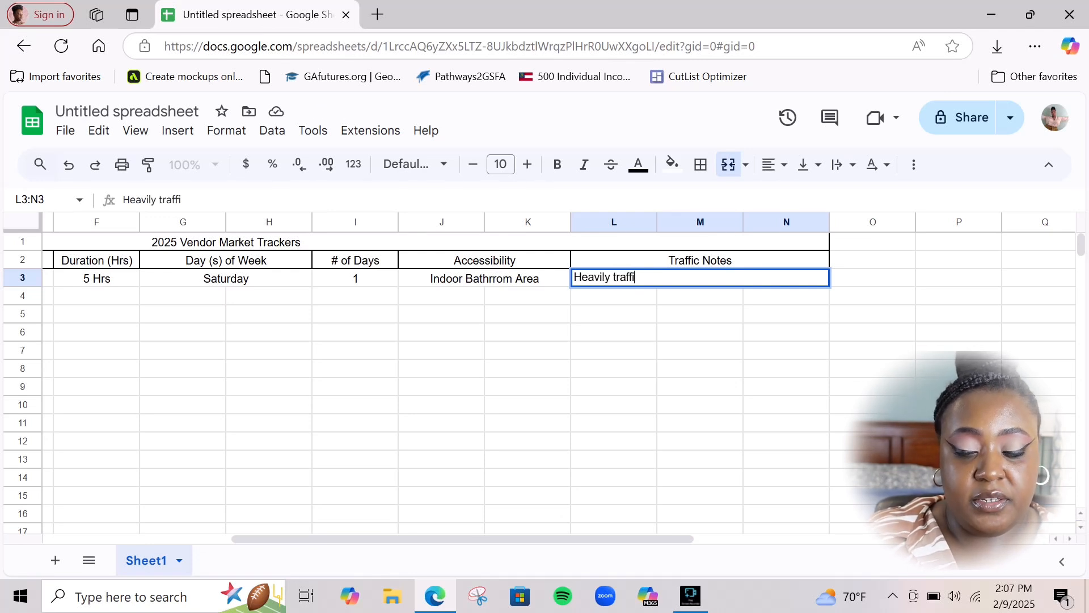
type("ced area b")
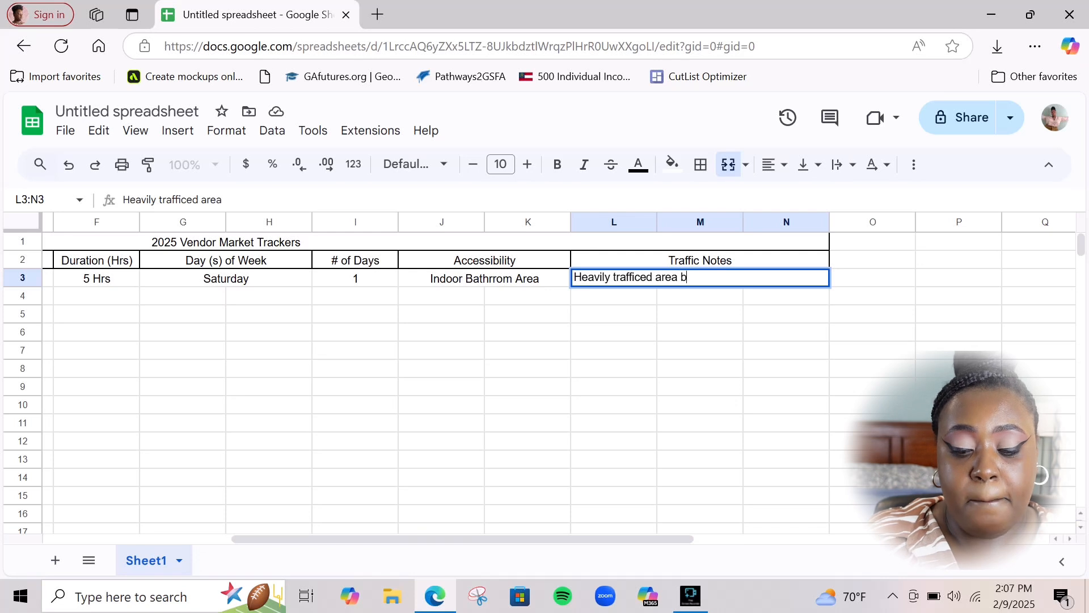
type("ut more")
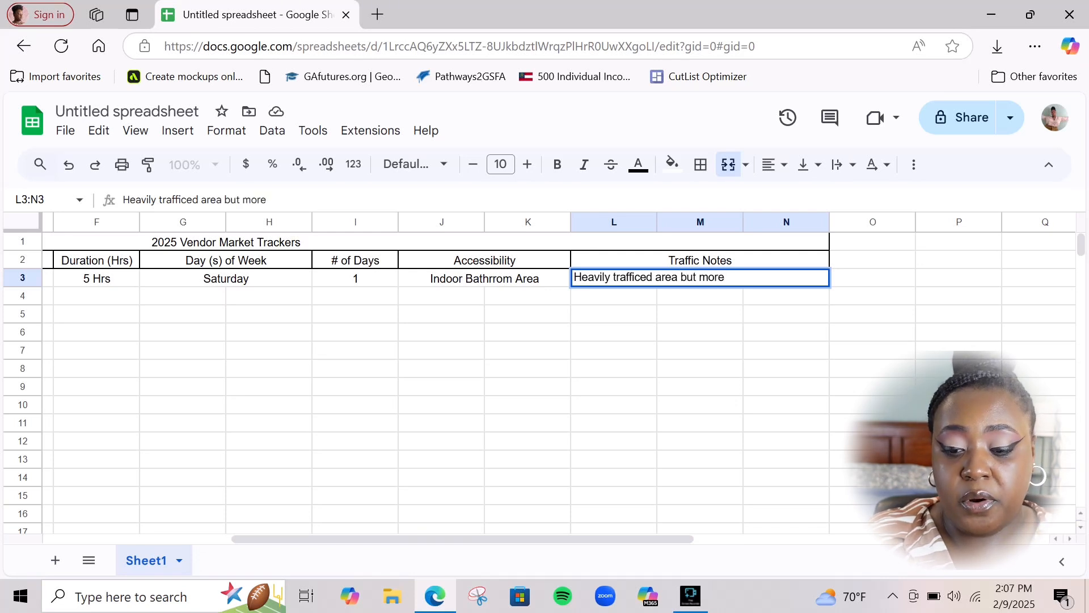
type(" windowsh")
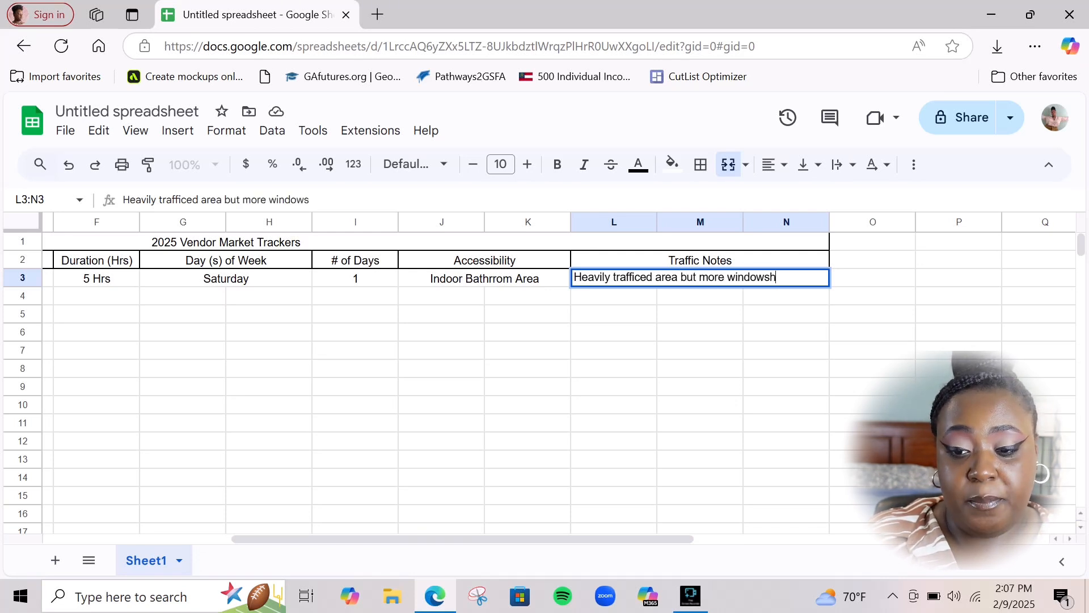
key("BackSpace")
key("BackSpace")
type("-shoppi")
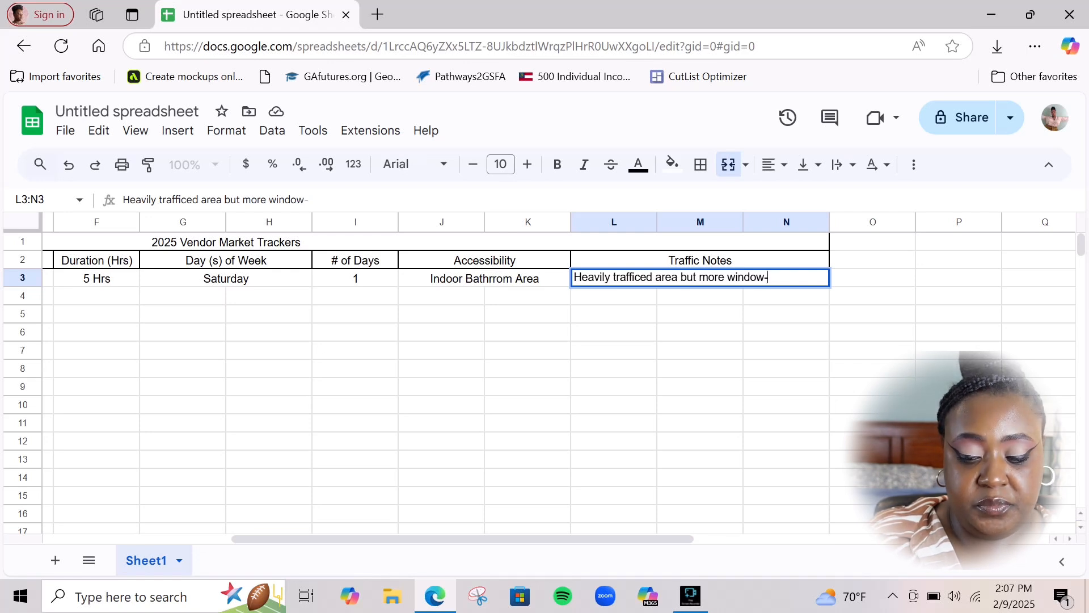
type("ng")
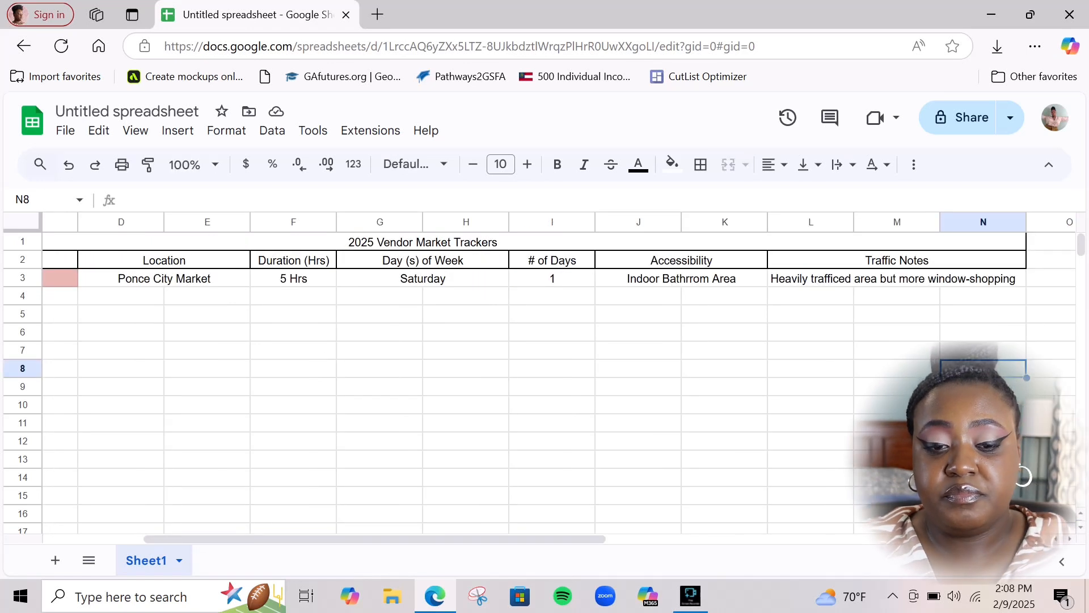
Correct the Accessibility entry's spelling to Indoor Bathroom Area
left_click(681, 278)
key("Return")
key("Escape")
type("o")
left_click(725, 351)
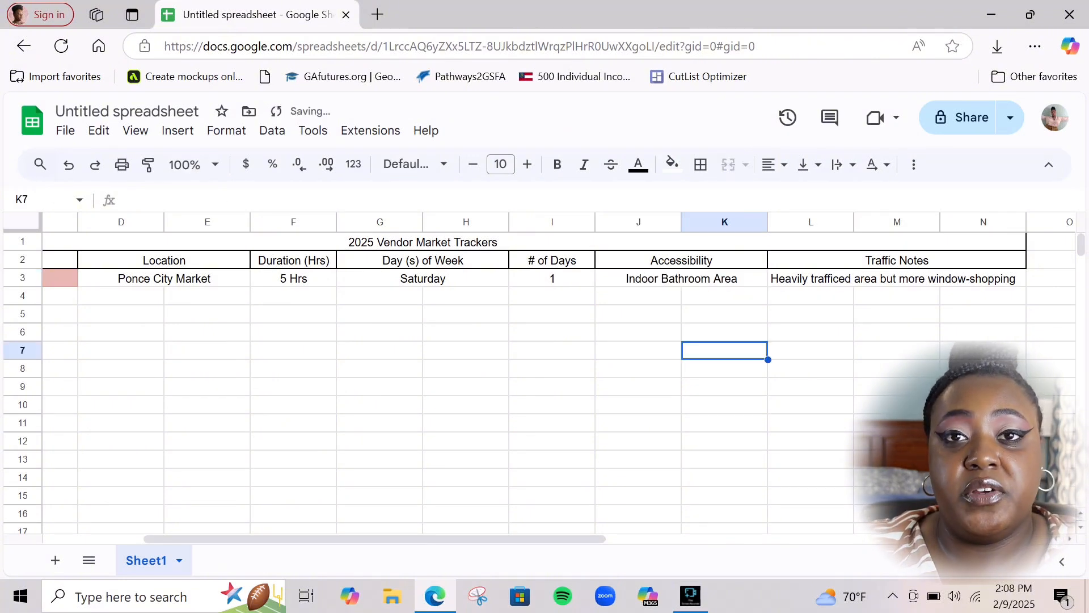
Fill the Indoor Bathroom Area cell with dark green 1
left_click(680, 278)
left_click(672, 164)
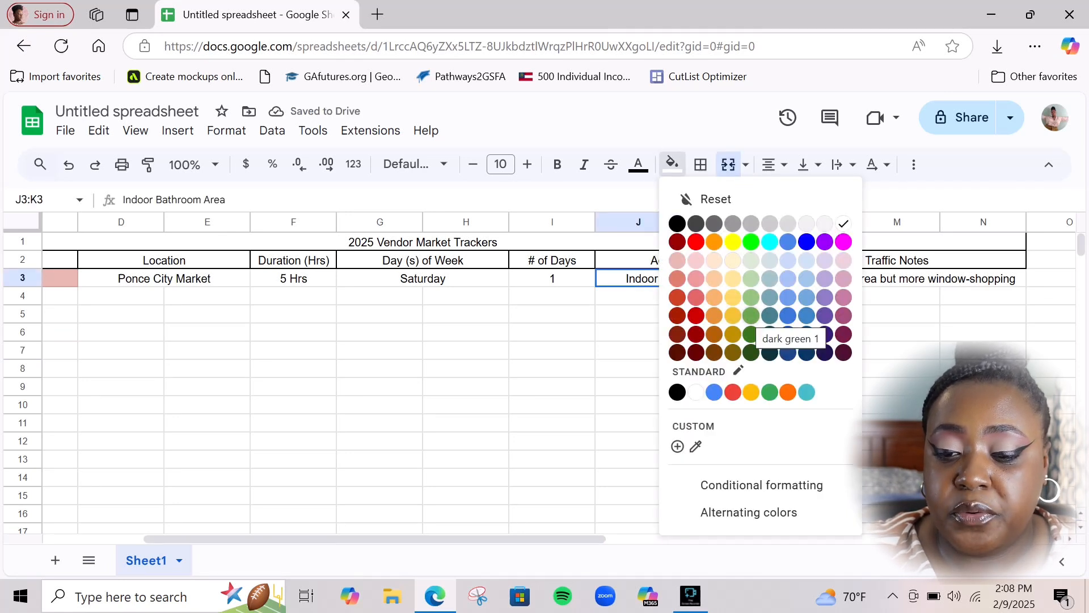
left_click(751, 316)
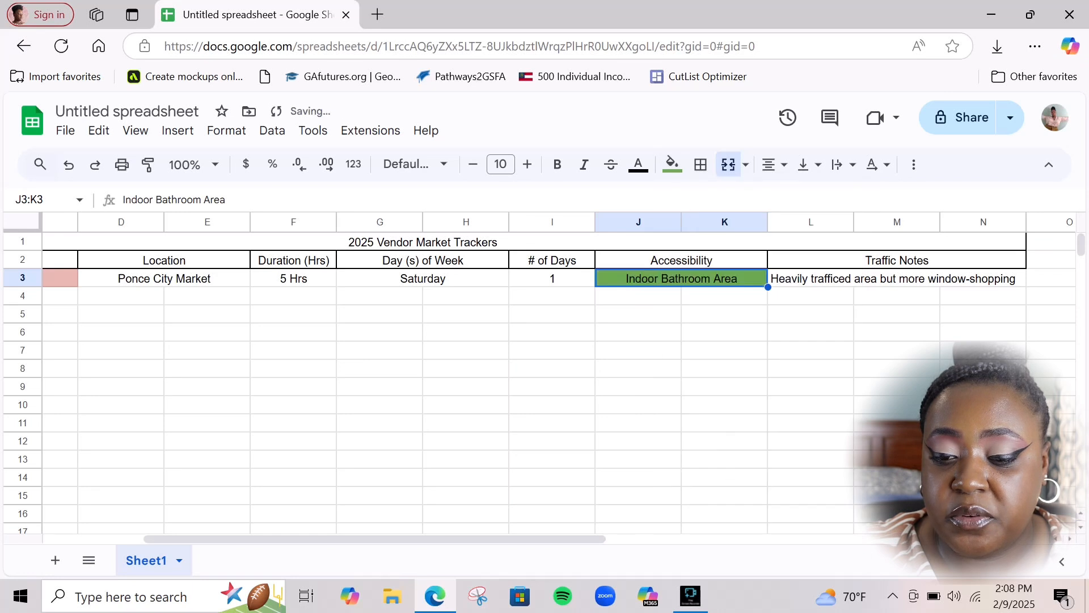
left_click(638, 332)
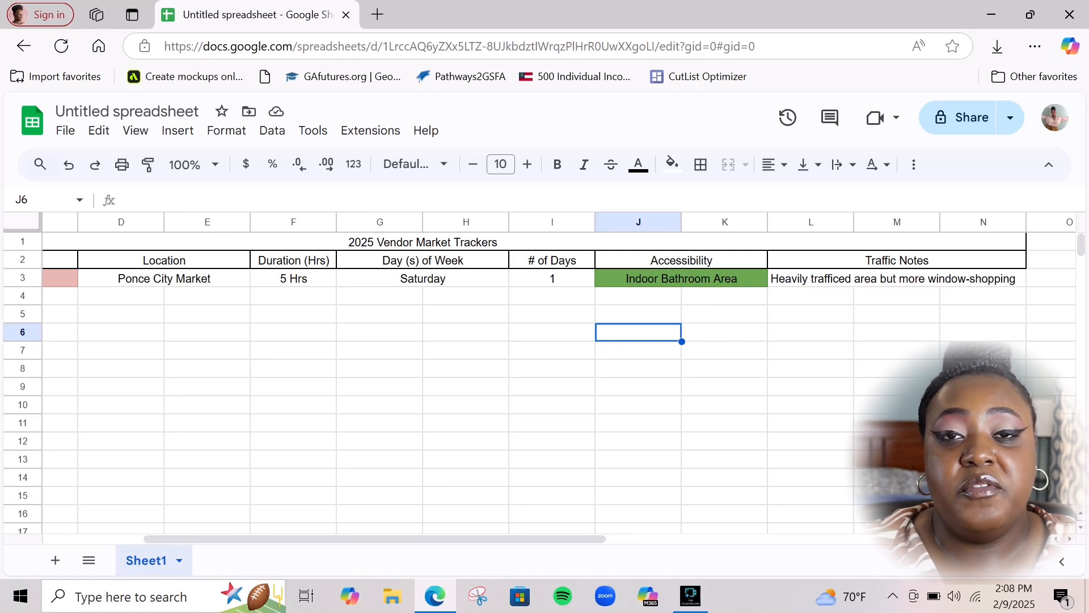
Fill the Traffic Notes entry in L3:N3 light yellow
left_click(896, 278)
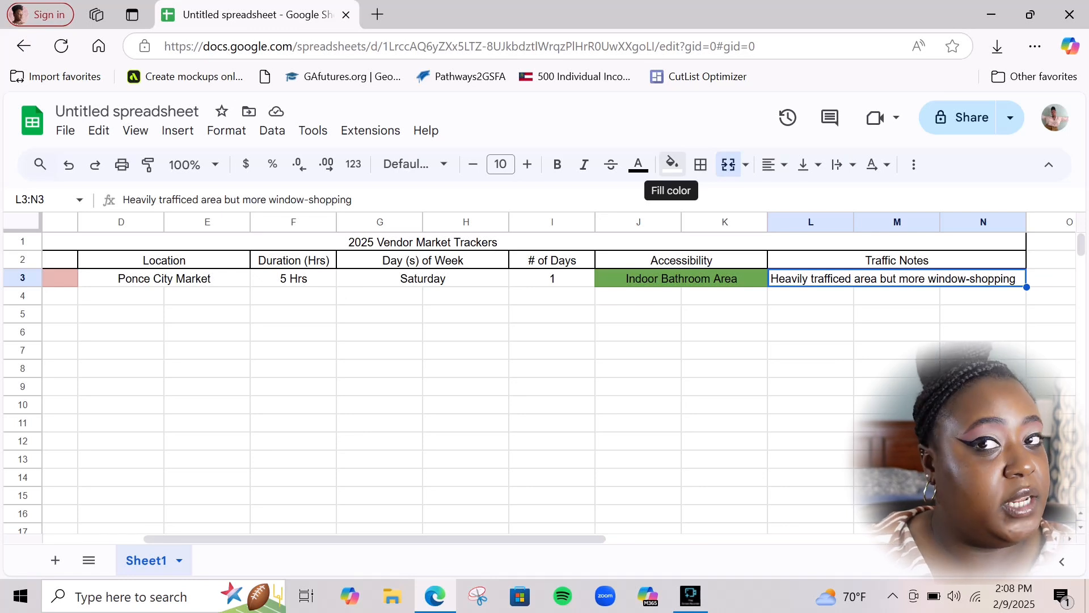
left_click(671, 164)
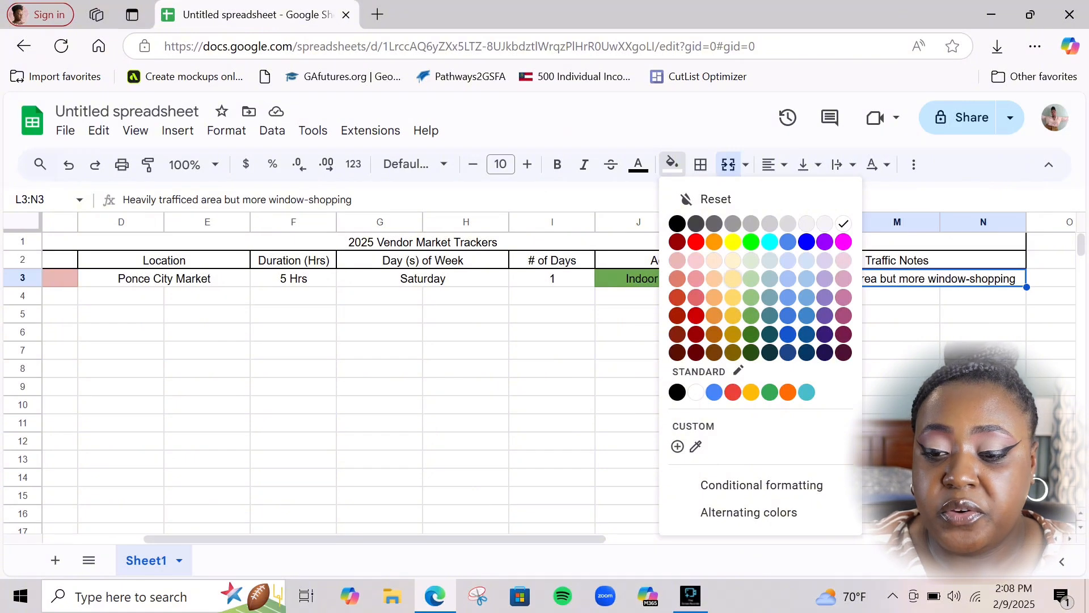
left_click(733, 278)
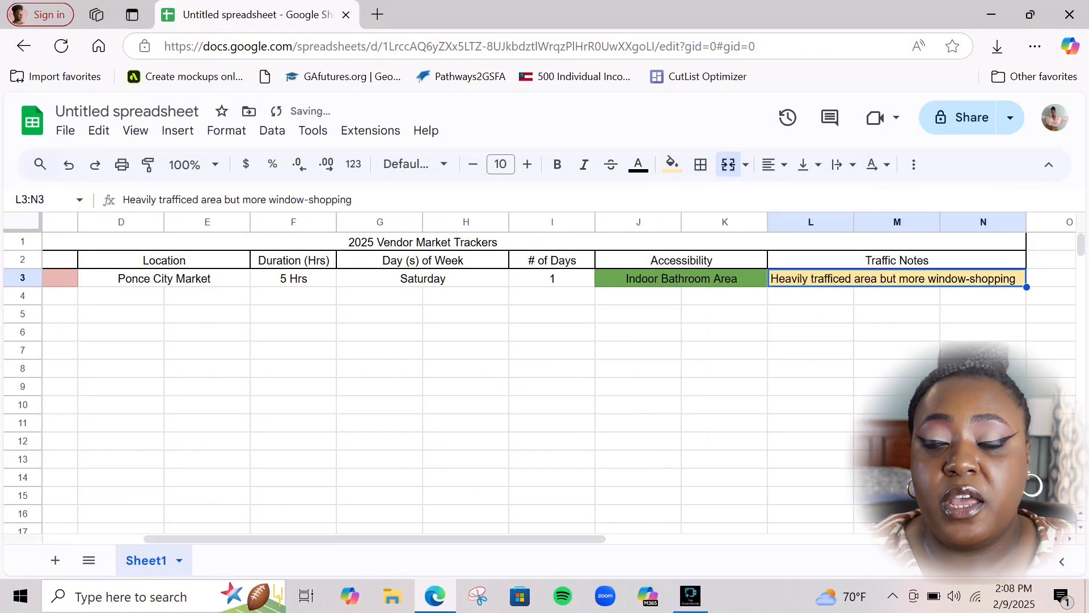
left_click(897, 333)
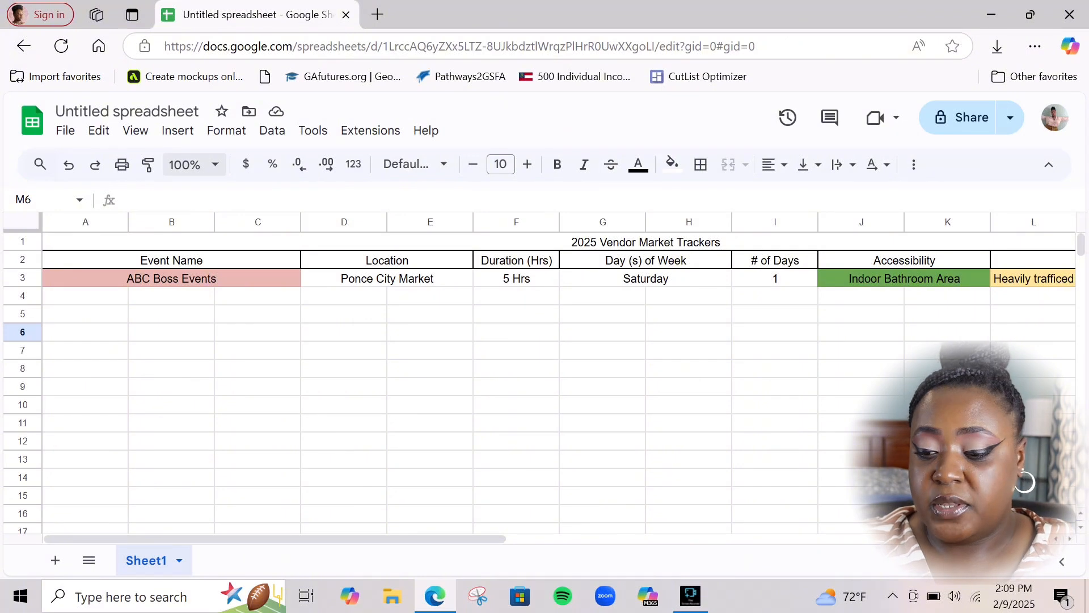
Zoom the sheet out to 90%, then set a custom 80% zoom
left_click(202, 165)
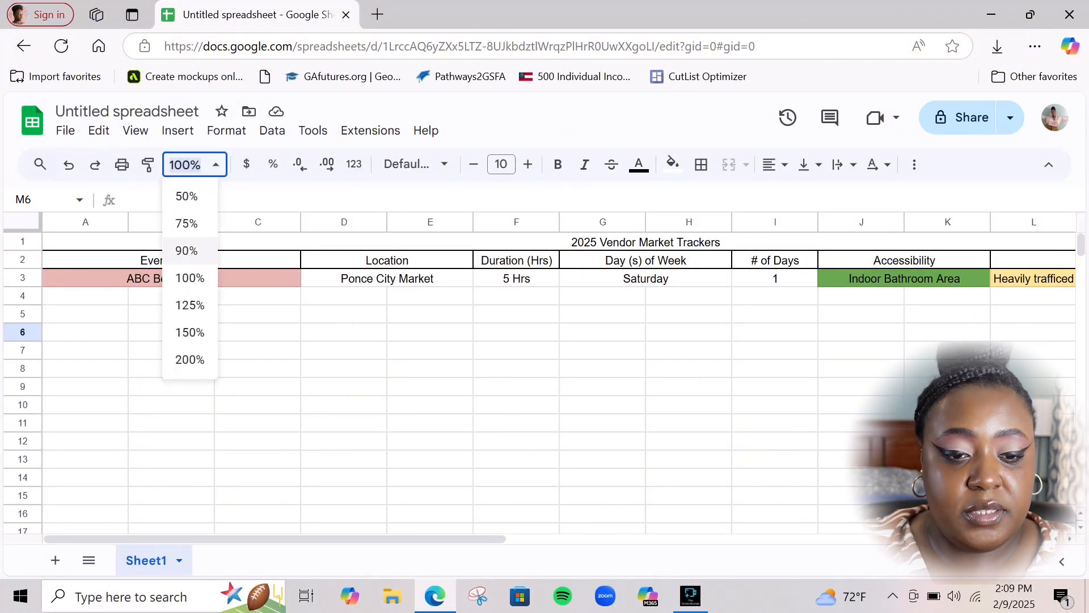
left_click(189, 250)
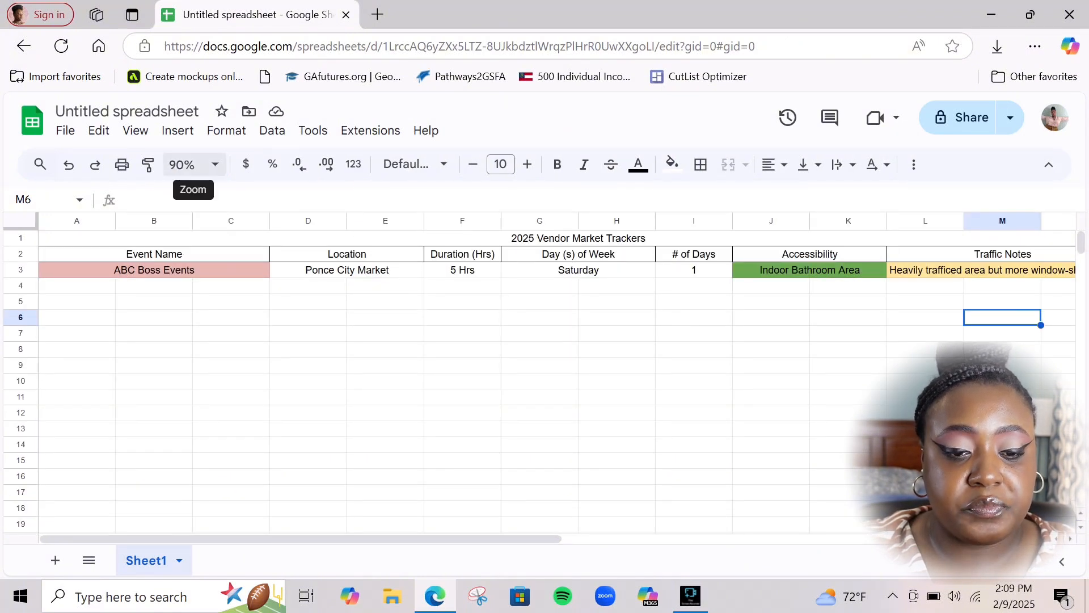
left_click(190, 164)
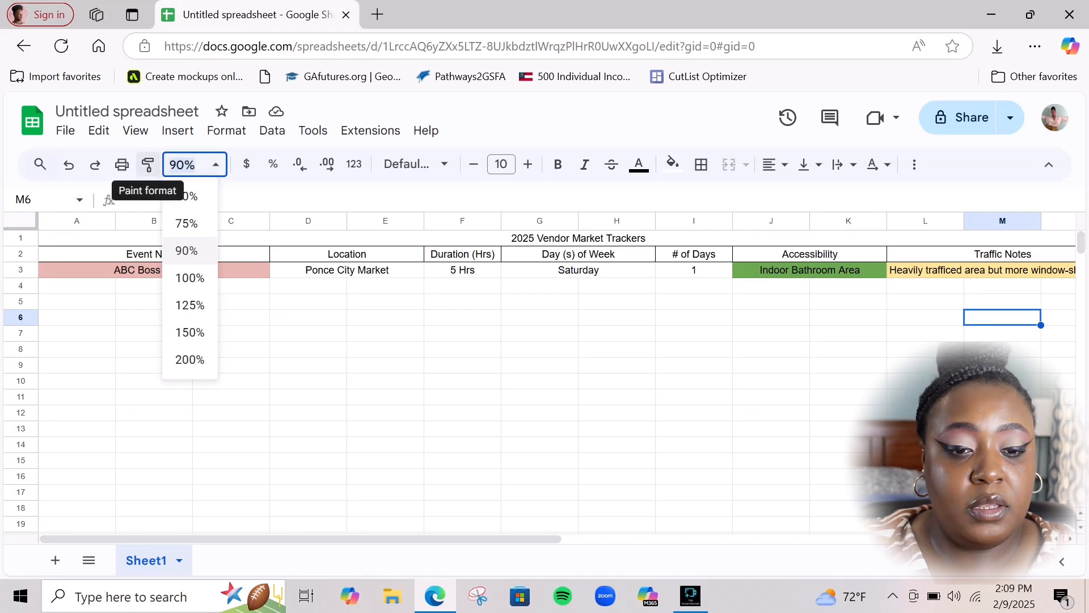
type("80")
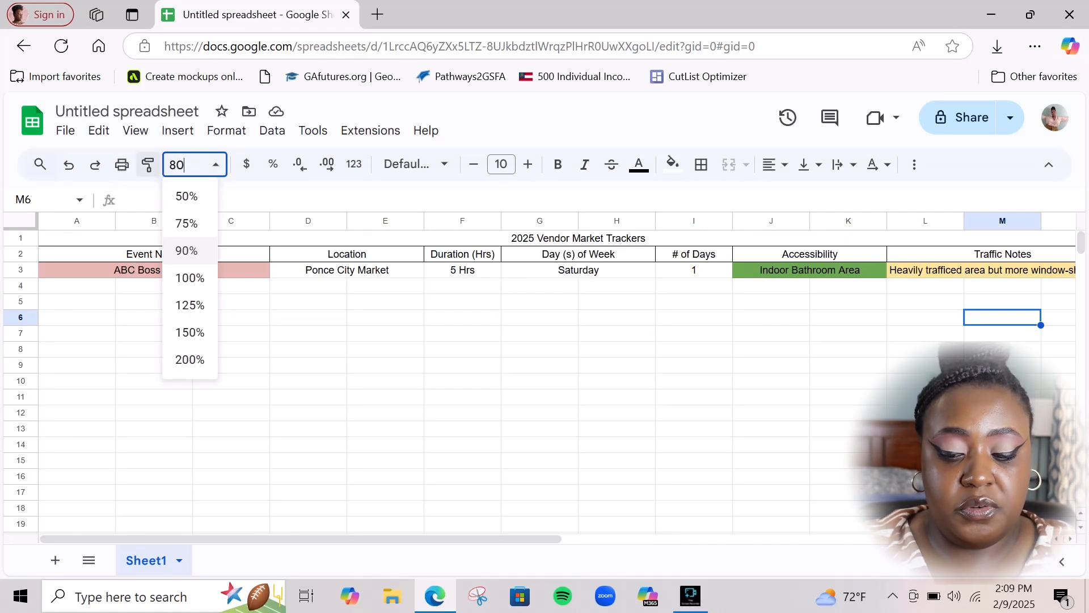
key("Return")
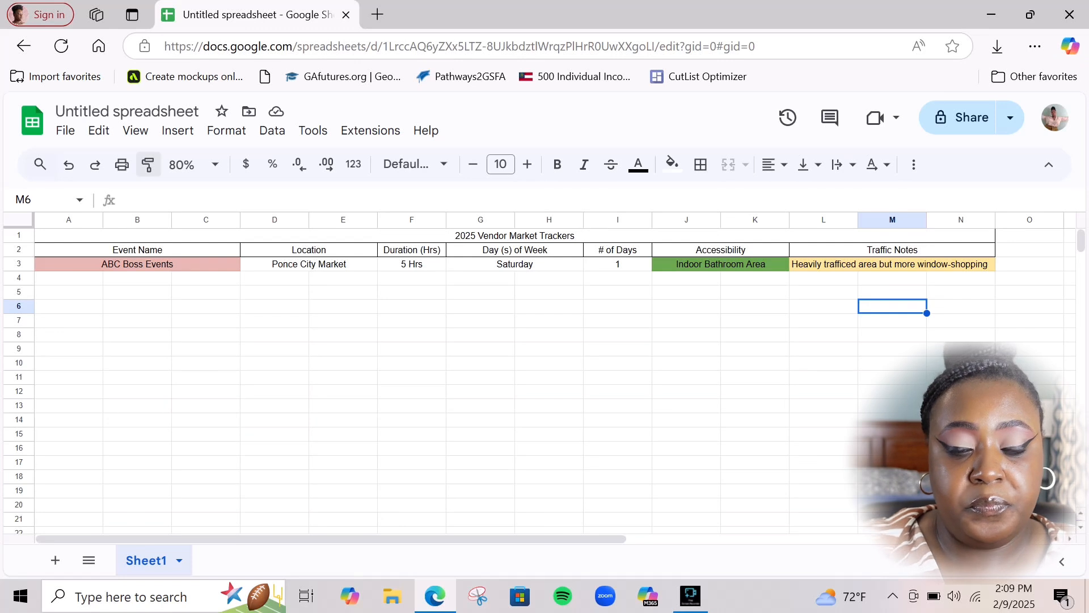
Select the event row A3:N3 and apply all borders to it
left_click(549, 377)
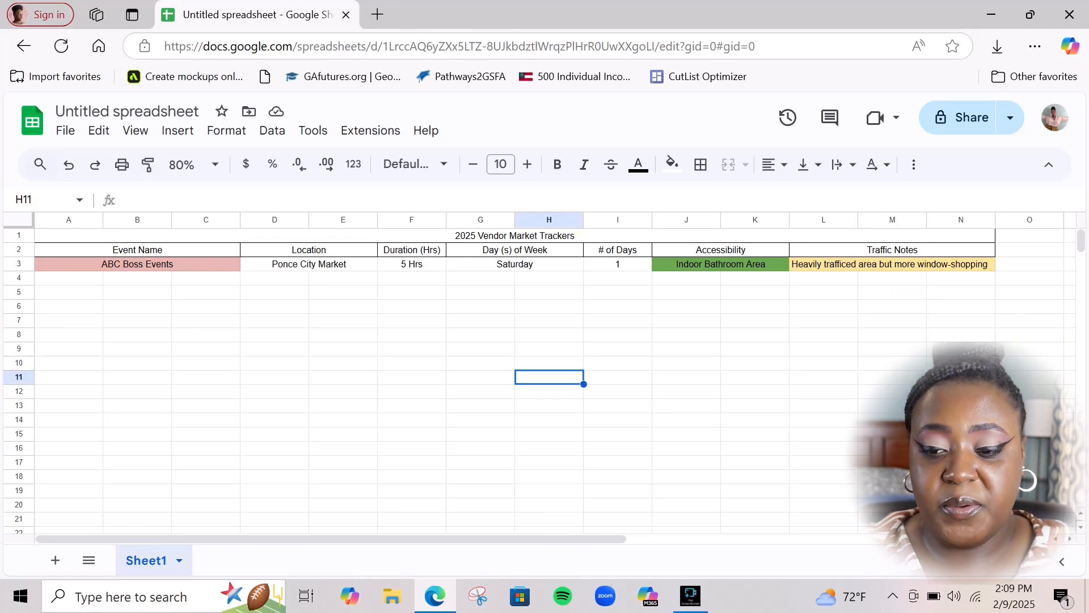
left_click(137, 263)
left_click_drag(481, 293, 893, 264)
left_click(137, 264)
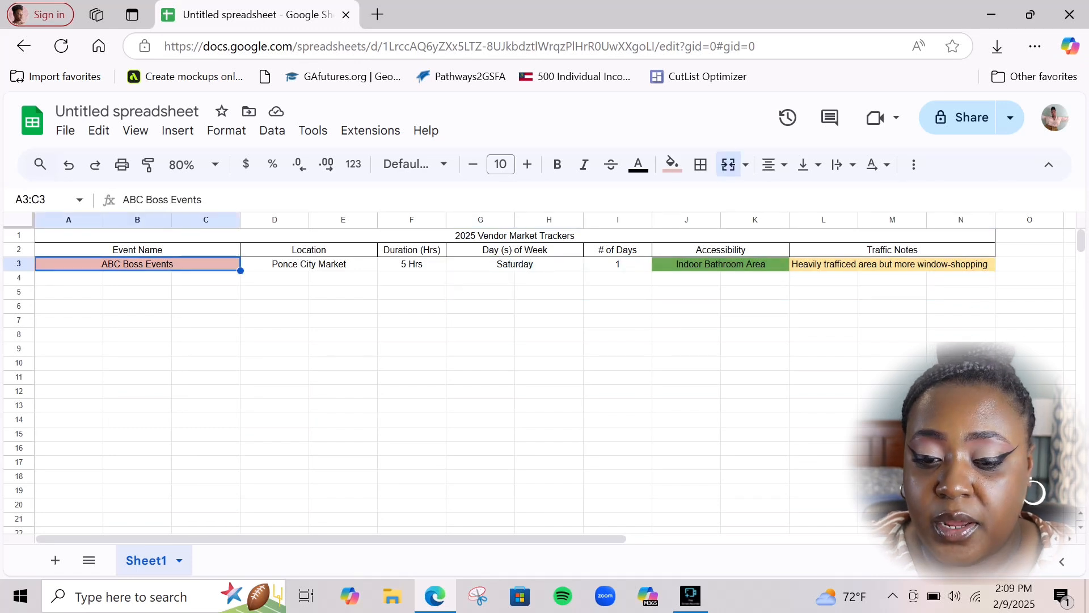
left_click_drag(137, 264, 892, 265)
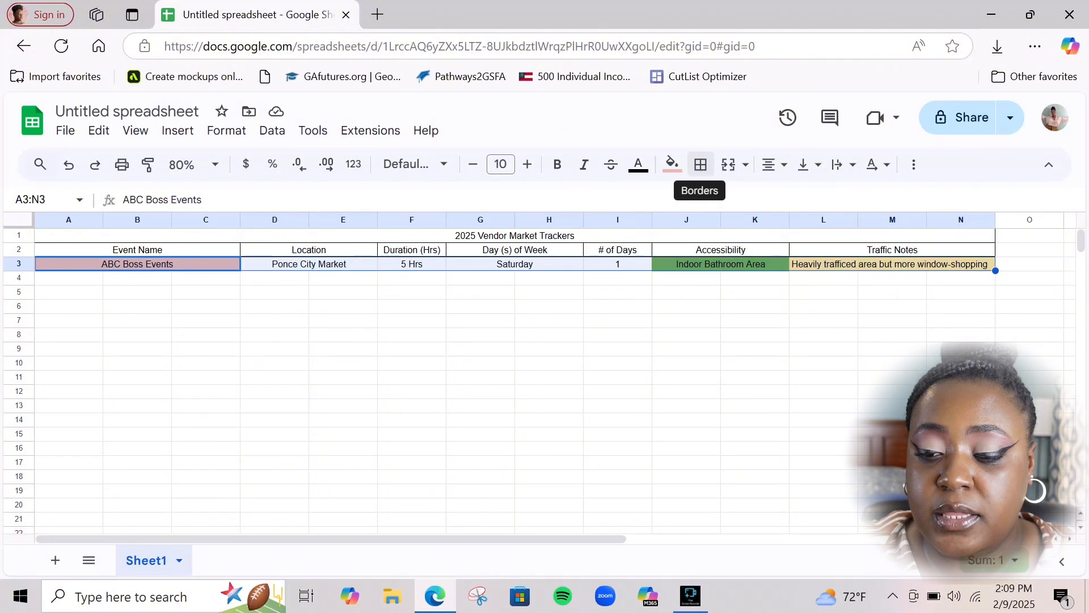
left_click(700, 163)
left_click(825, 202)
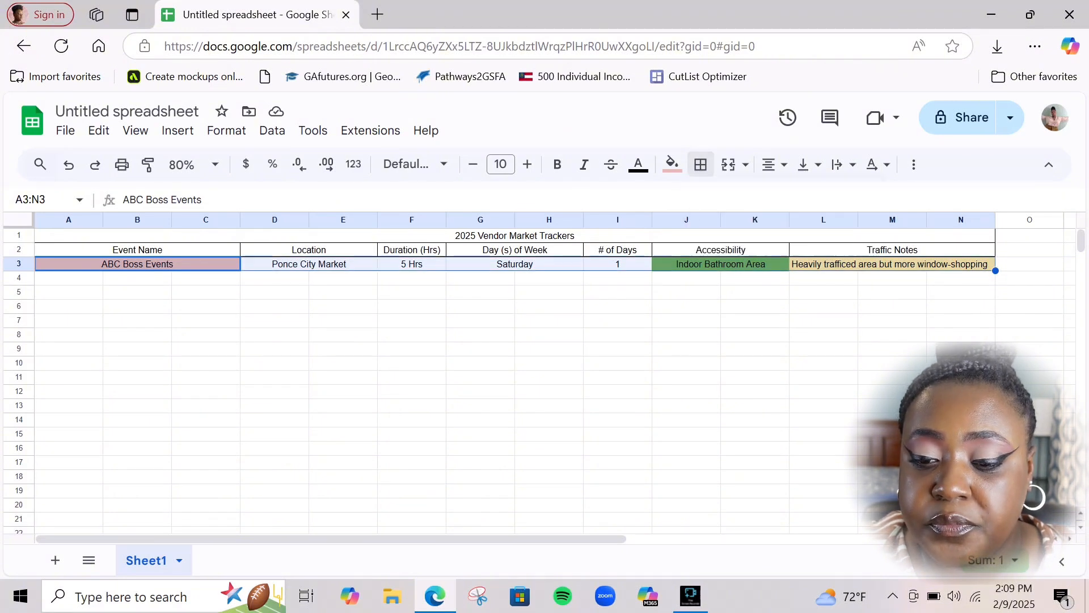
left_click(701, 164)
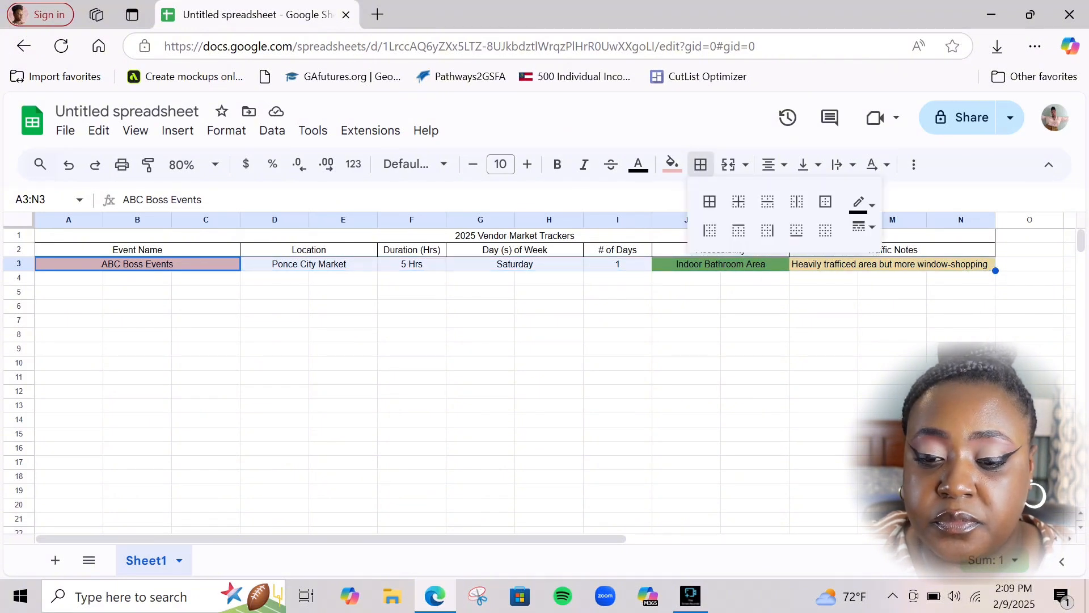
left_click(709, 201)
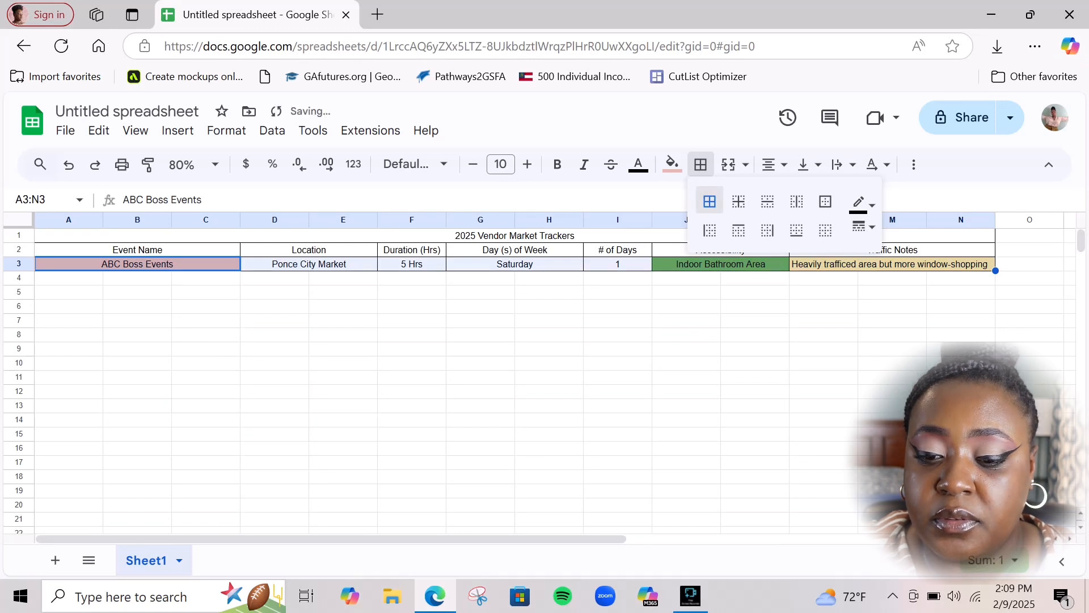
left_click(618, 377)
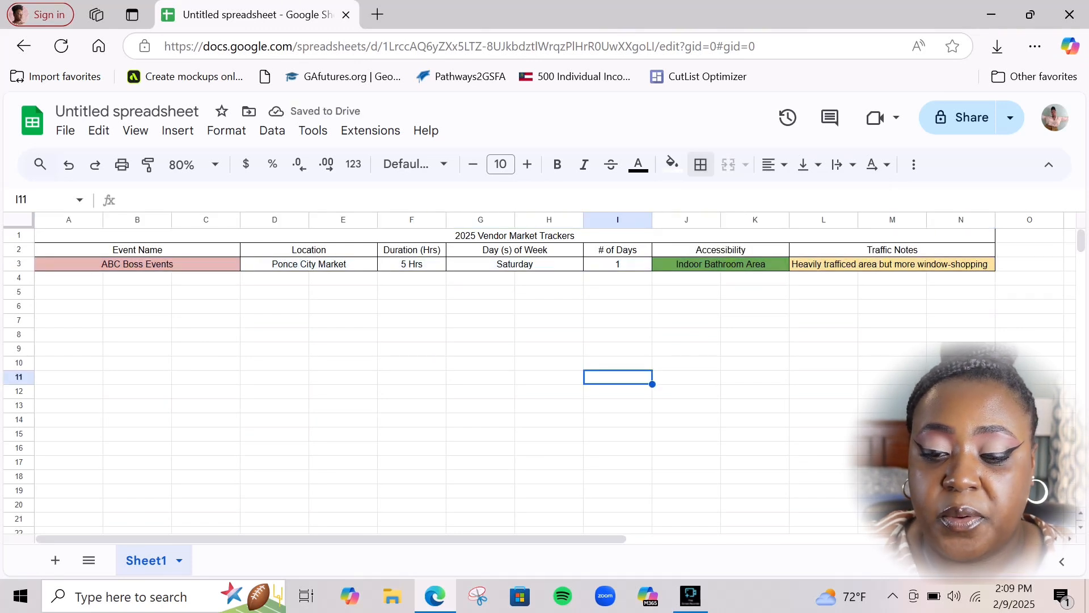
Click through several row headers below the bordered event row
left_click_drag(137, 278, 137, 292)
left_click(69, 278)
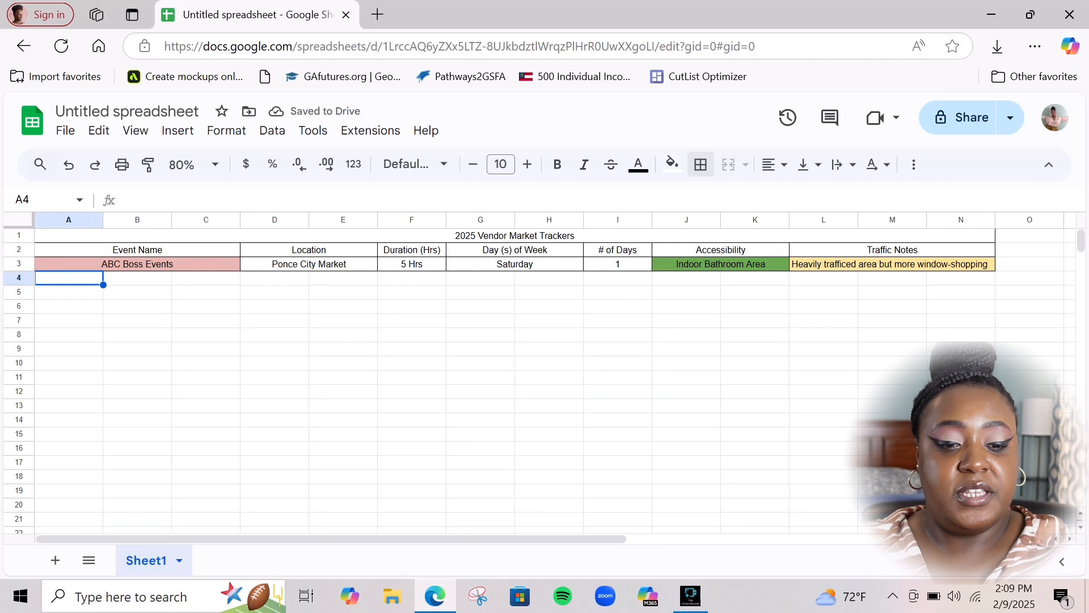
left_click(68, 307)
left_click(68, 349)
left_click(68, 462)
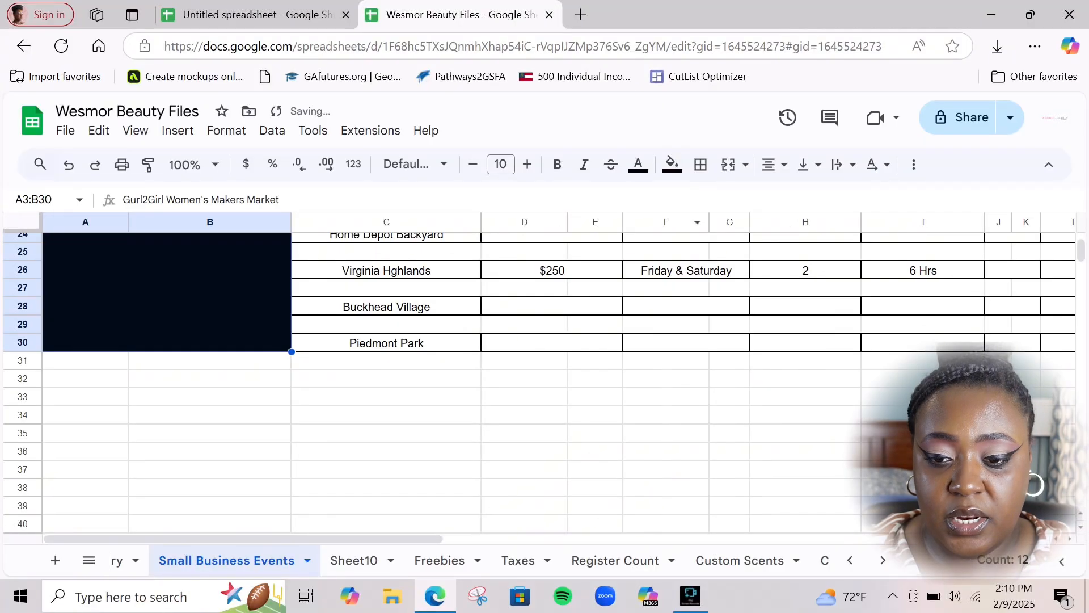
Clear the selection on Wesmor Beauty Files' Small Business Events sheet
left_click(524, 433)
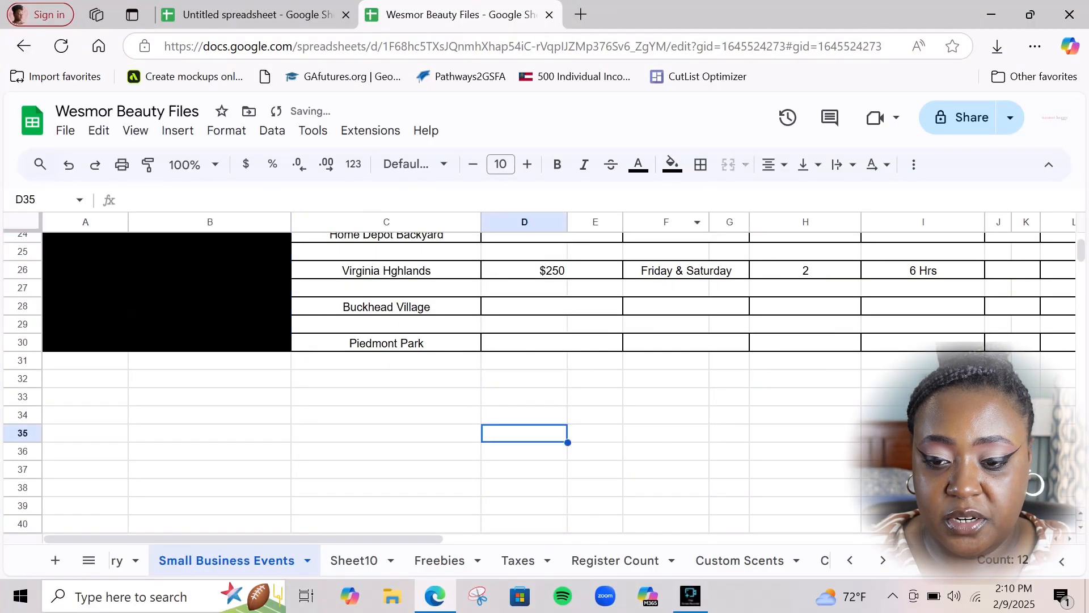
scroll(525, 433, "up", 5)
scroll(524, 433, "down", 1)
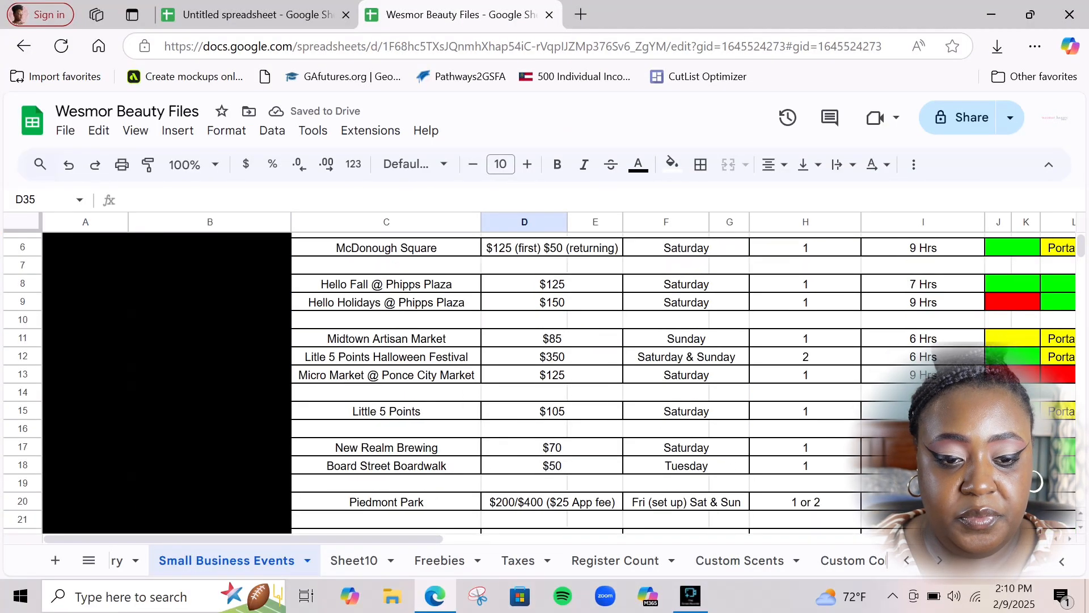
scroll(558, 382, "up", 2)
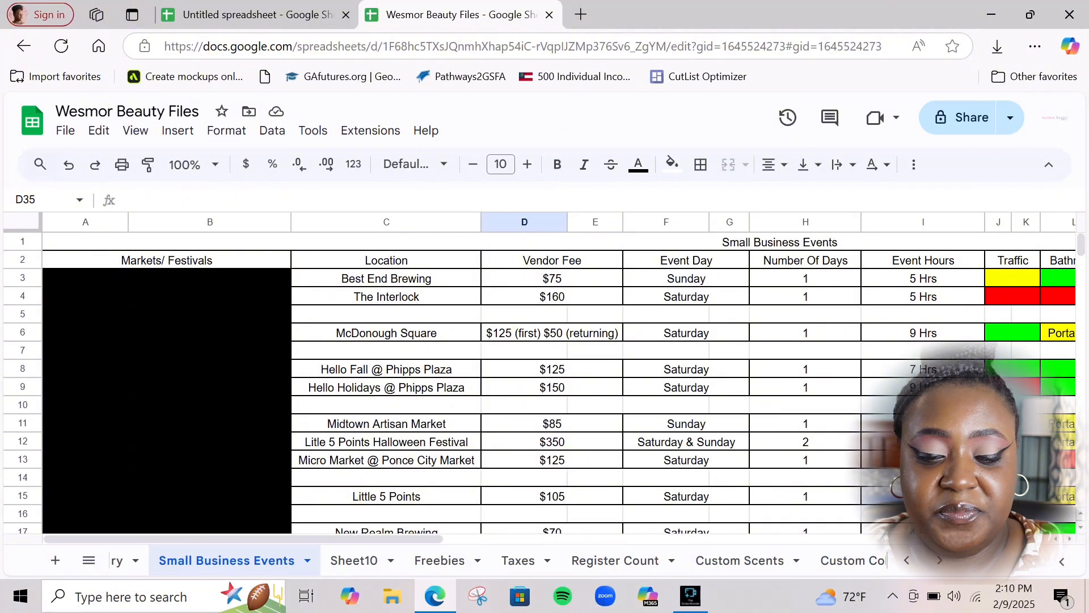
left_click(258, 15)
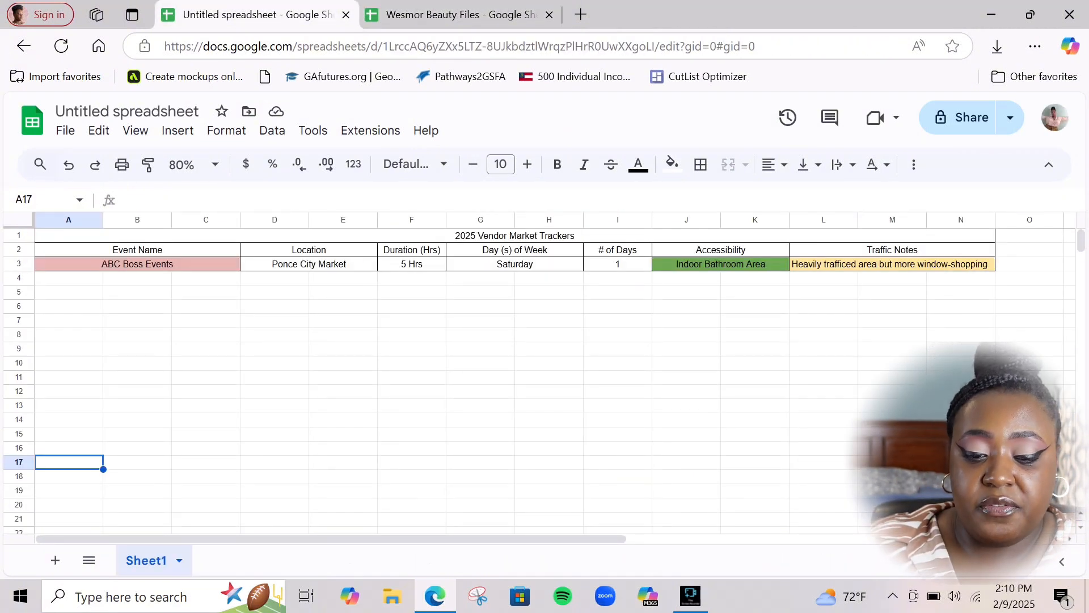
right_click(377, 220)
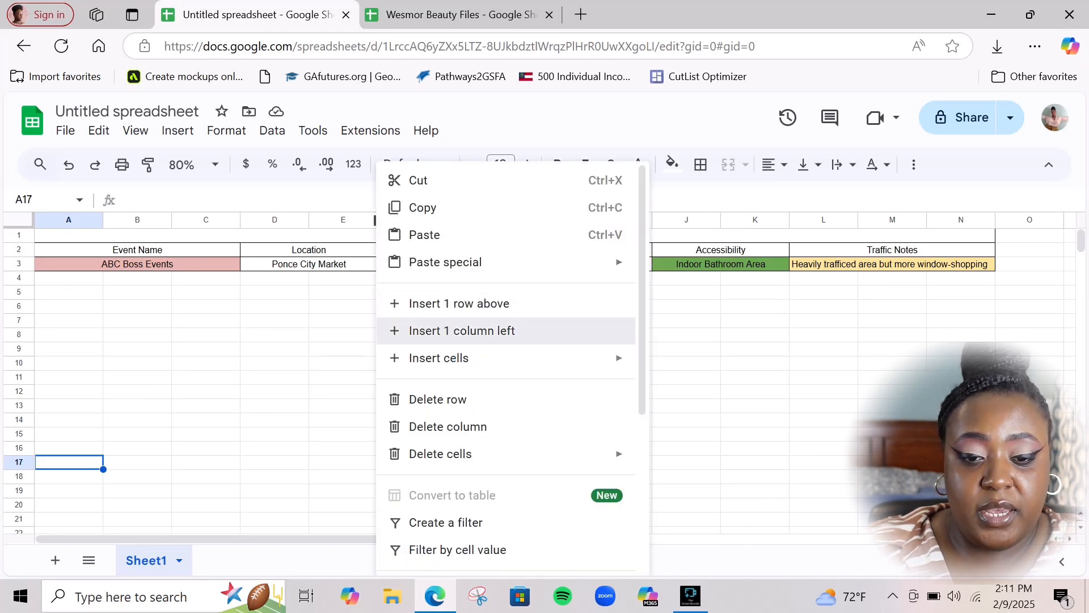
left_click(461, 330)
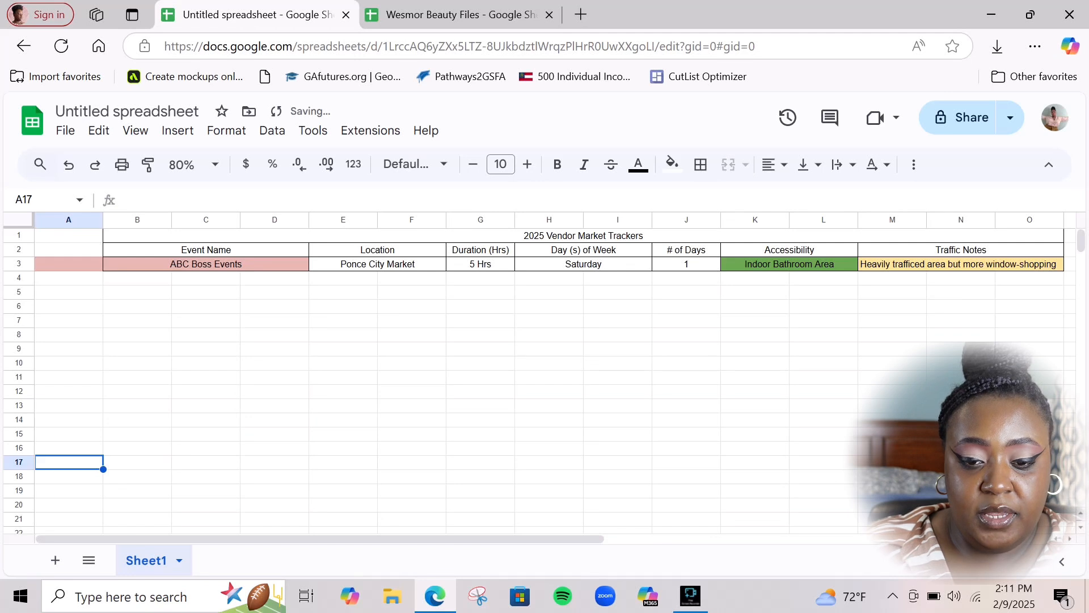
key("ctrl+z")
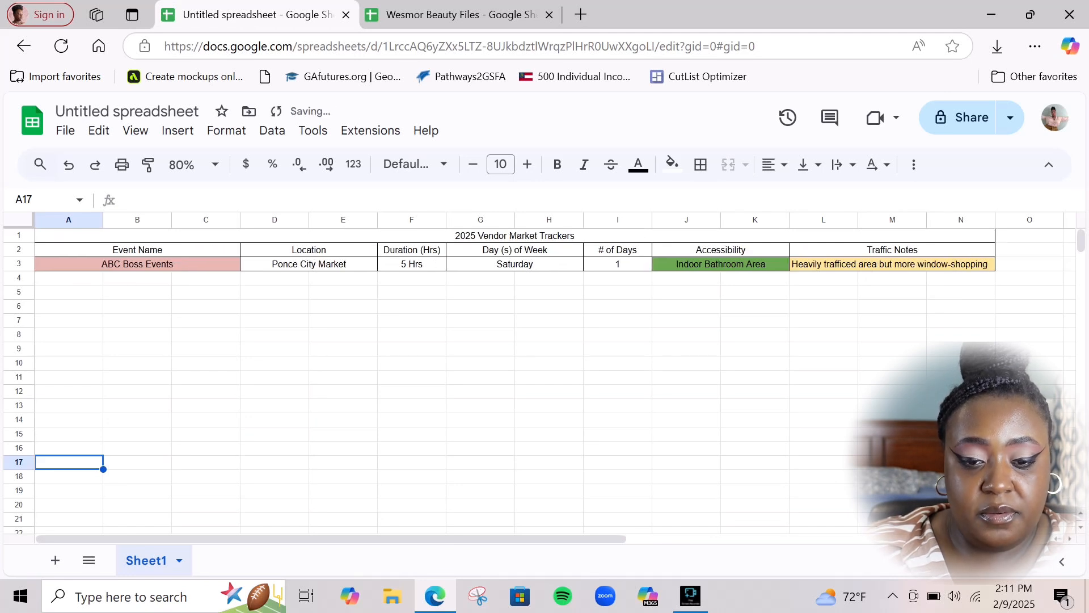
Unmerge G3:H3 and G2:H2, then add a Vendor Fee header in H2
left_click(514, 264)
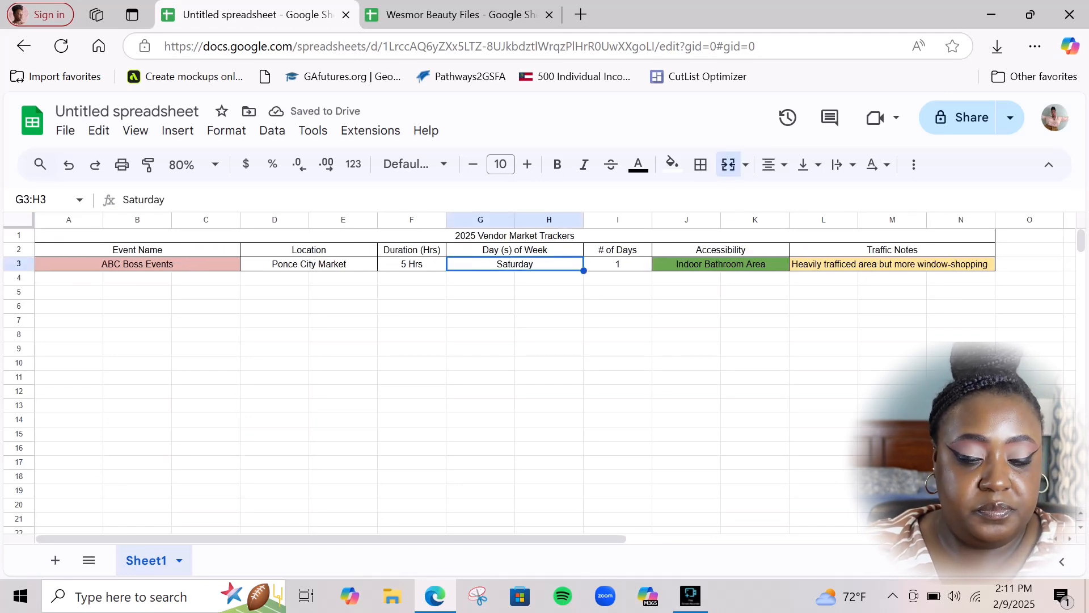
left_click(728, 164)
left_click(522, 249)
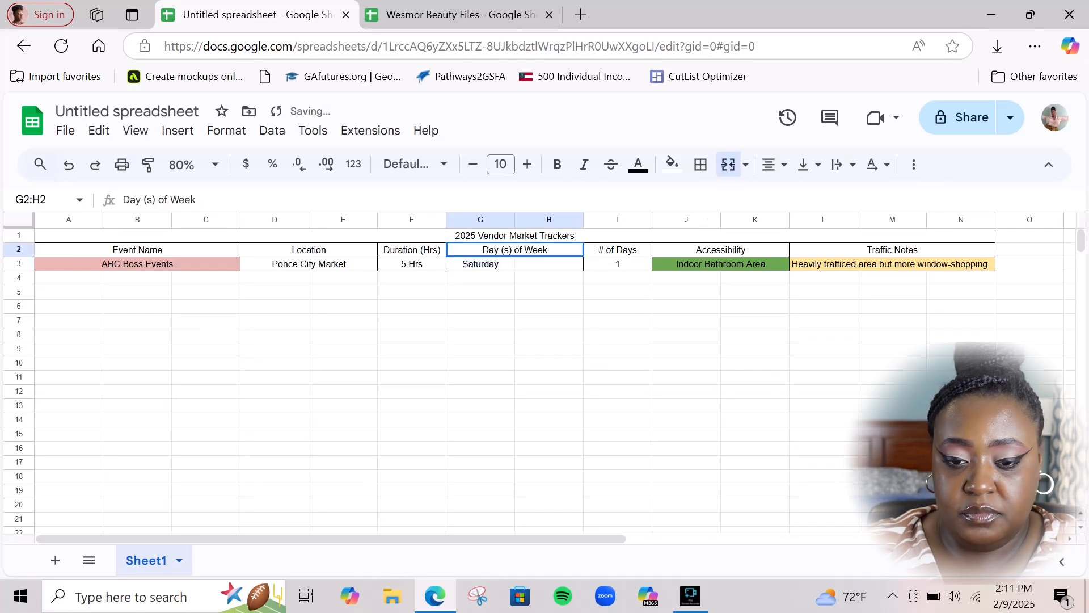
left_click(728, 164)
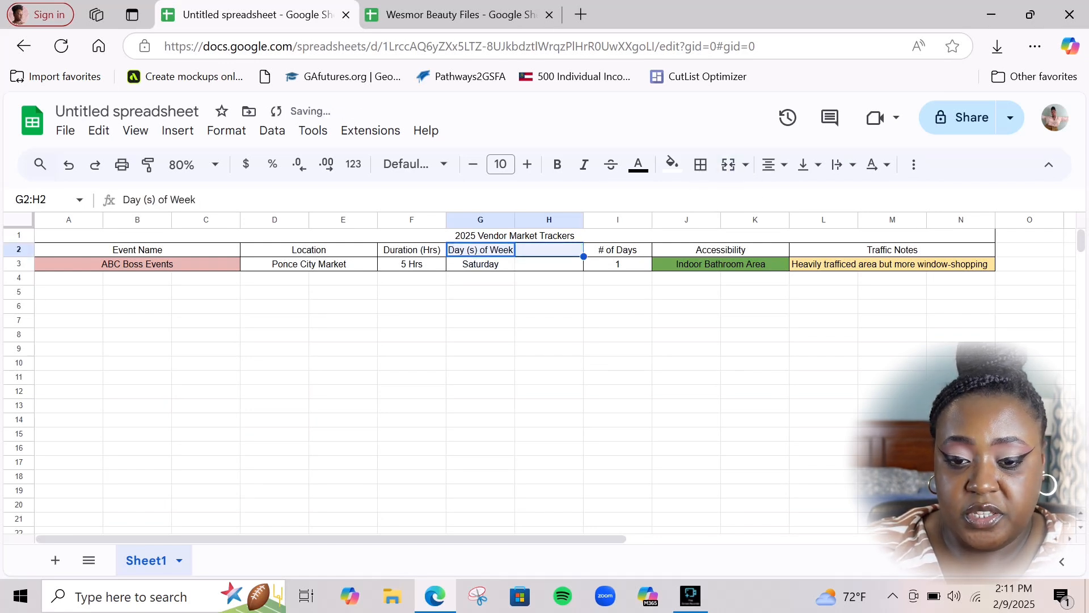
left_click(549, 249)
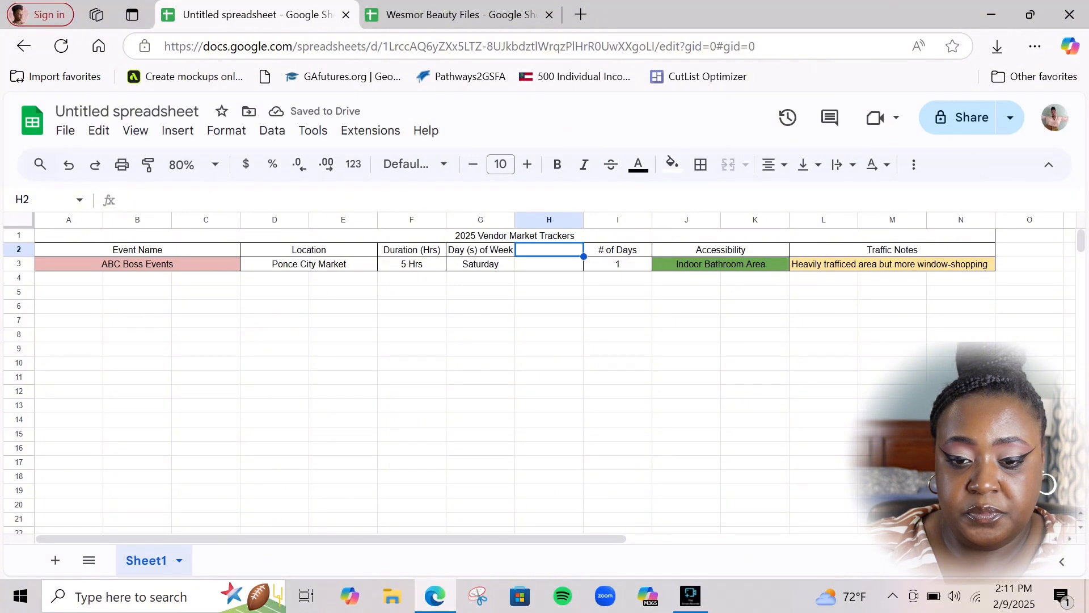
type("Vendor ")
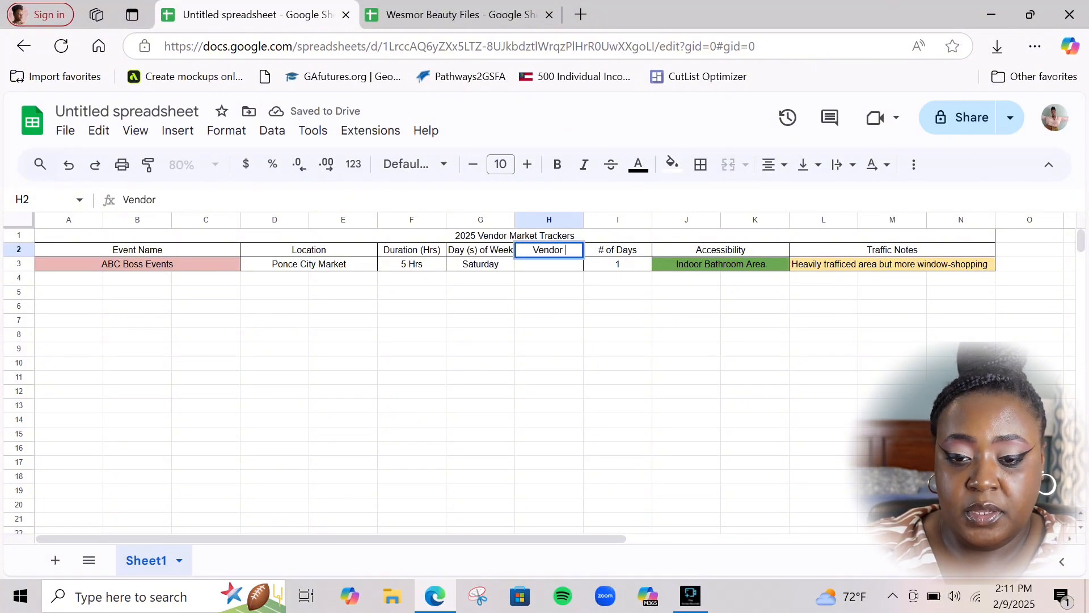
type("Fee")
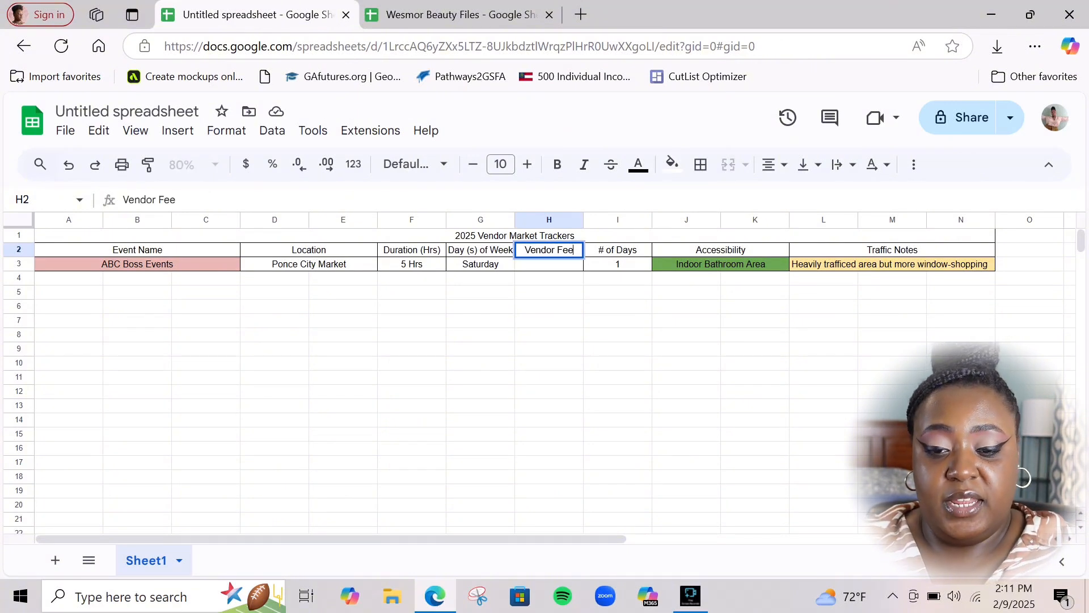
key("Return")
Apply all borders to G2:H3 and enter $90 as the vendor fee in H3
left_click_drag(480, 249, 549, 264)
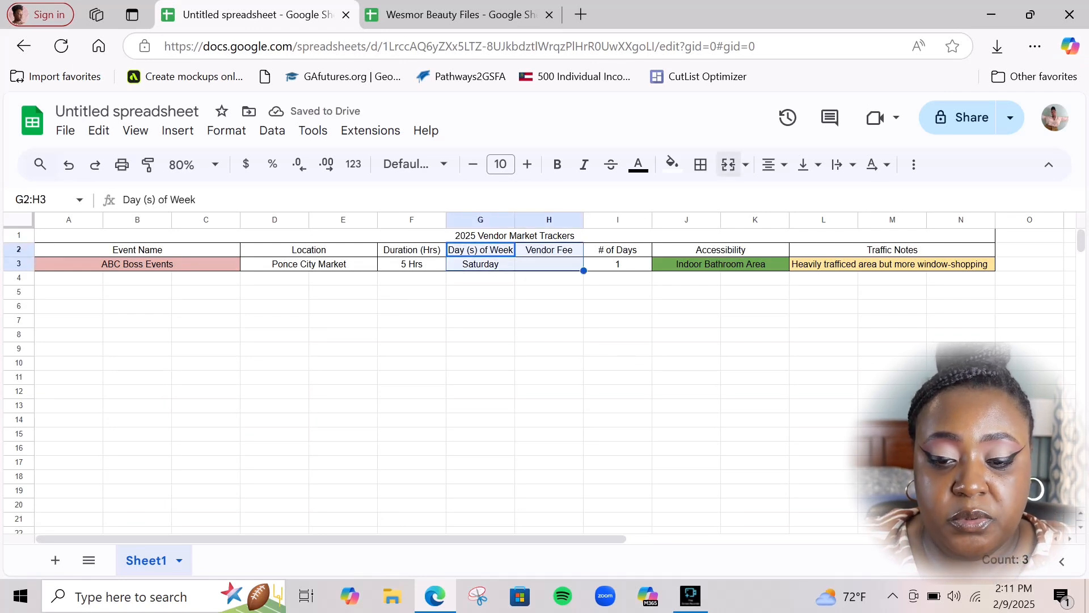
left_click(700, 164)
left_click(709, 202)
left_click(481, 348)
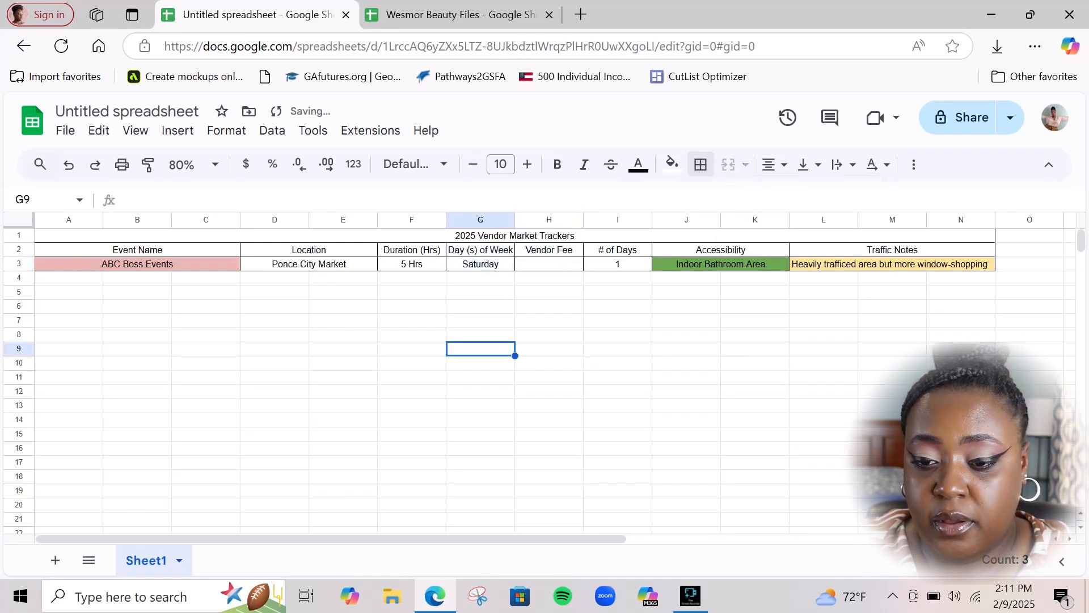
left_click(549, 263)
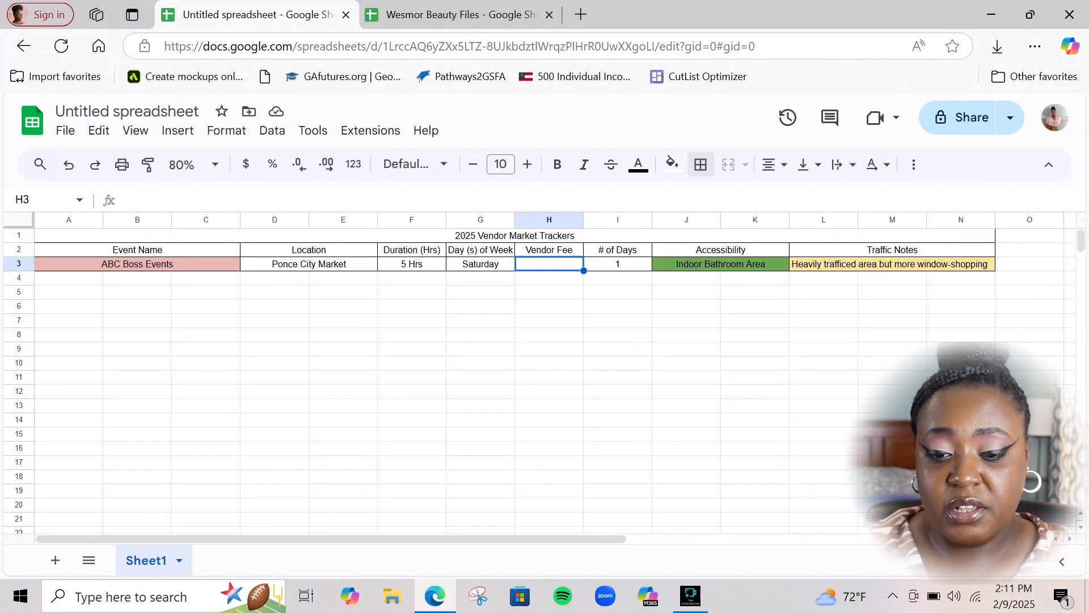
type("$90")
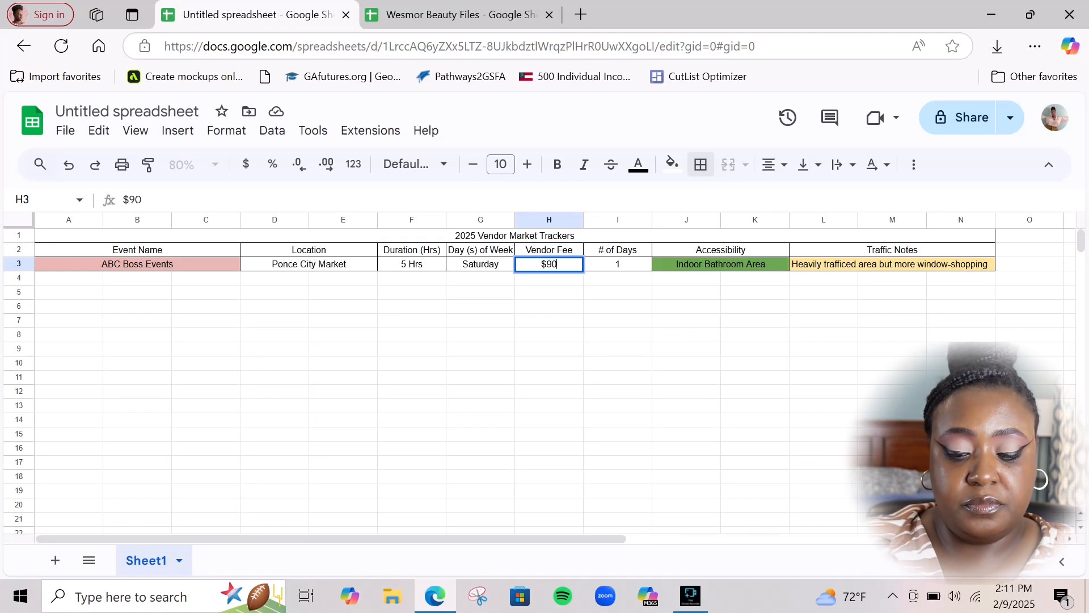
left_click(549, 391)
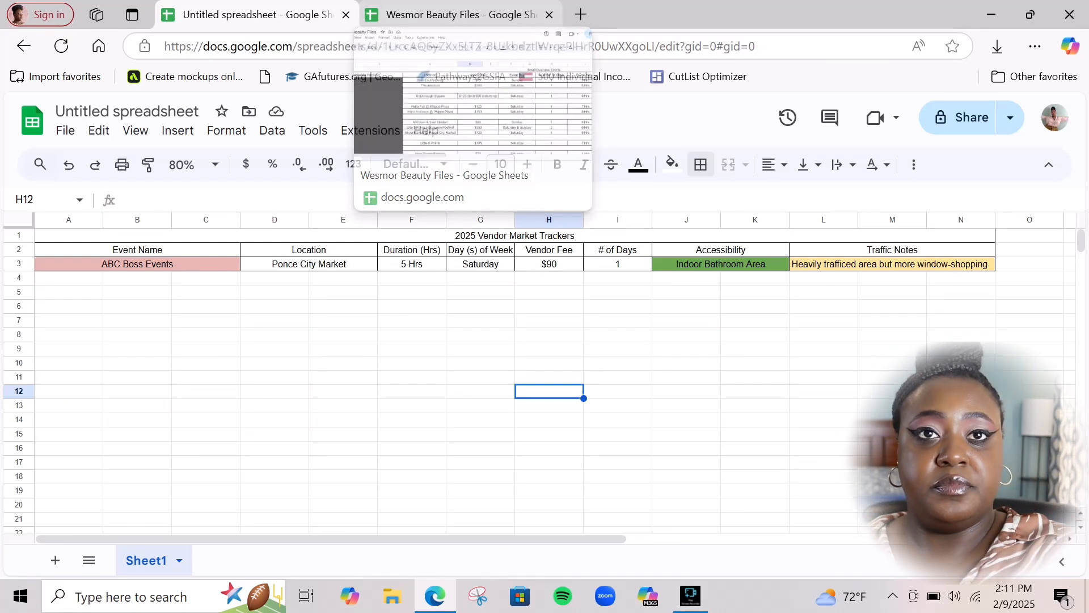
left_click(460, 16)
Scroll across the Small Business Events sheet to review its fee, day, hours, traffic and bathroom columns
scroll(545, 375, "down", 2)
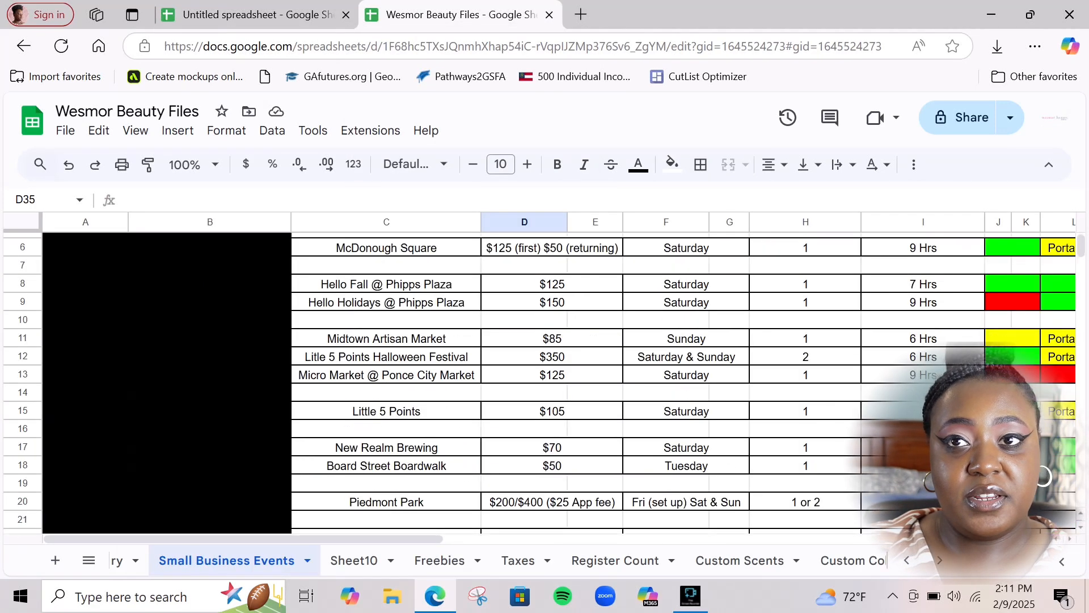
scroll(545, 383, "up", 2)
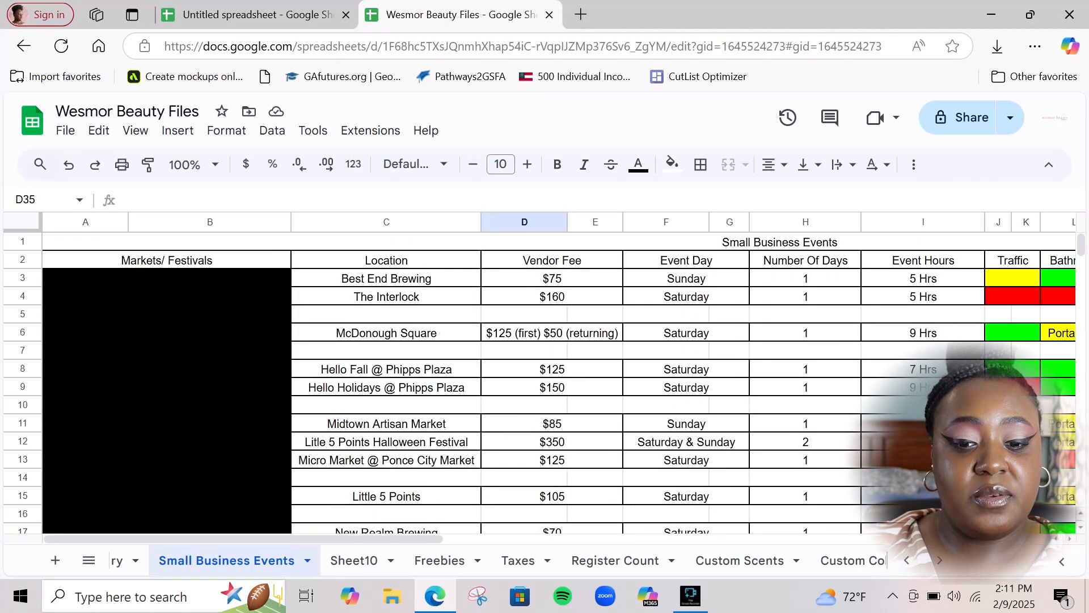
scroll(544, 374, "right", 3)
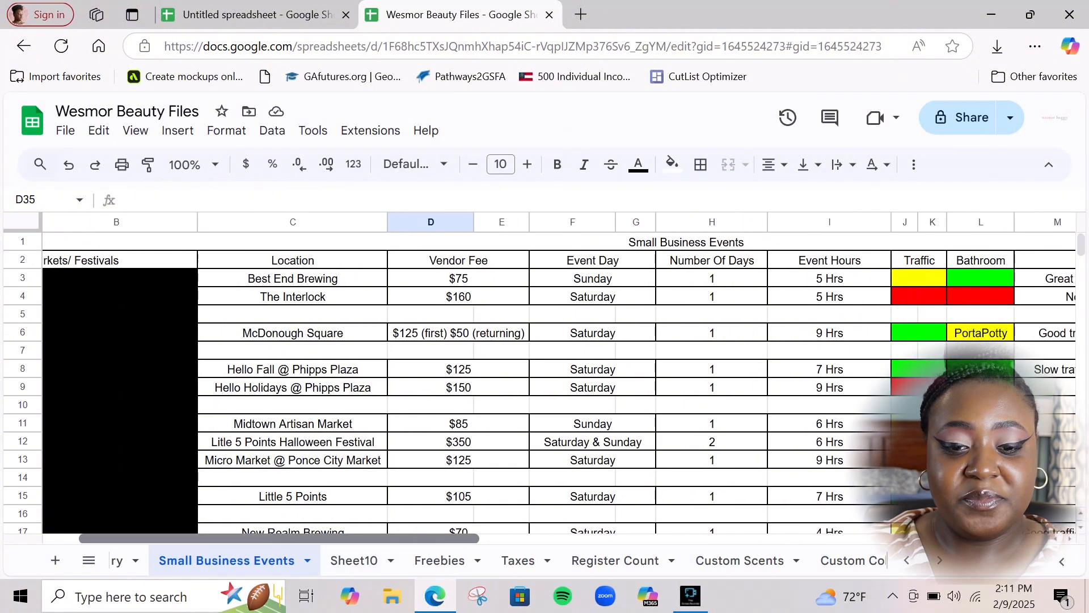
scroll(544, 374, "right", 1)
scroll(544, 375, "right", 1)
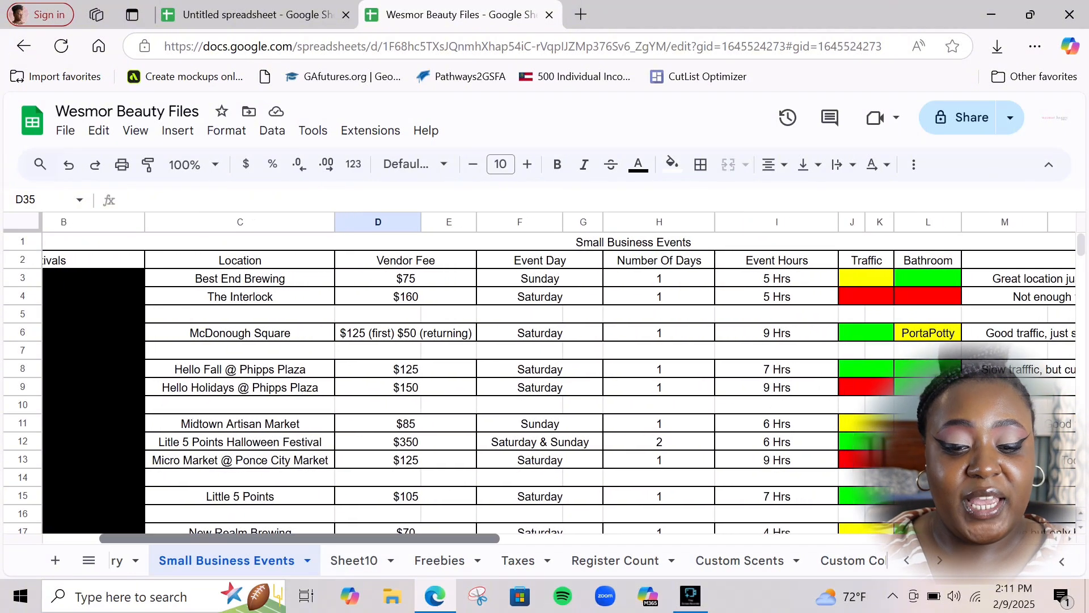
scroll(545, 375, "right", 1)
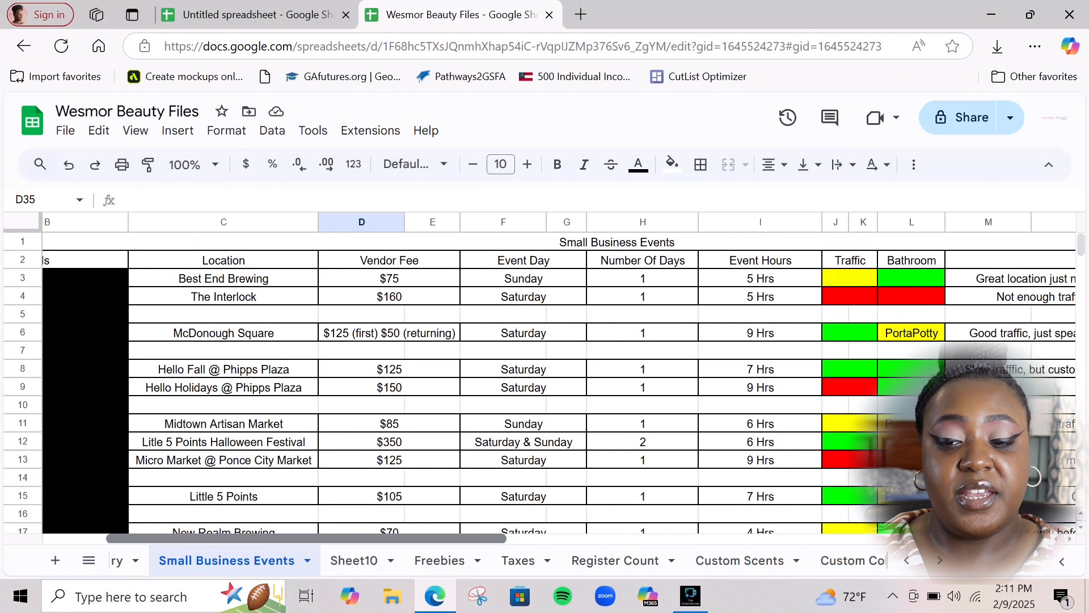
scroll(559, 377, "right", 1)
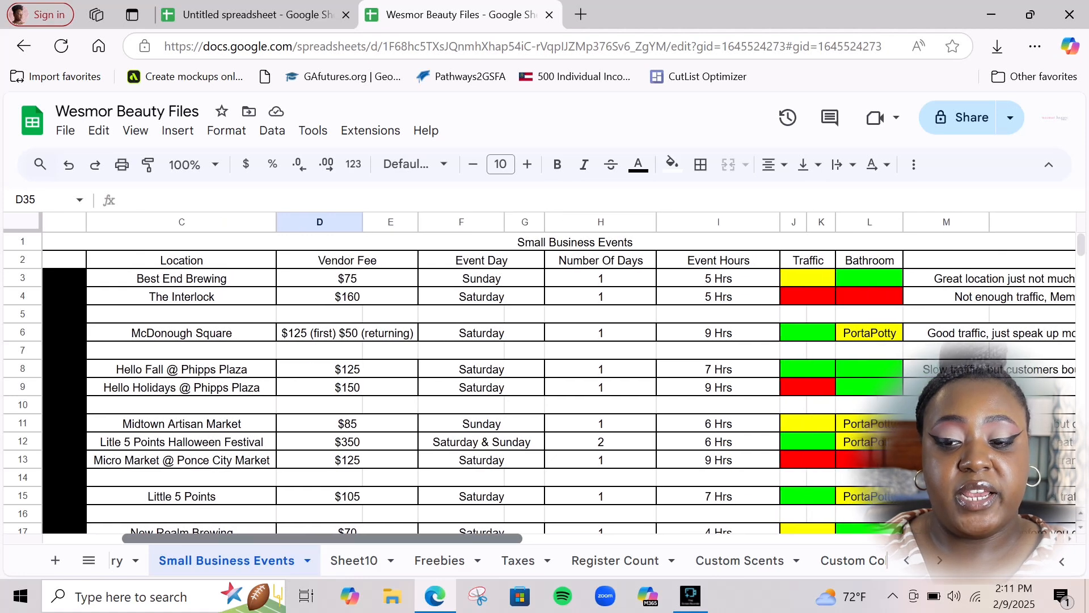
scroll(559, 377, "right", 3)
scroll(545, 375, "right", 2)
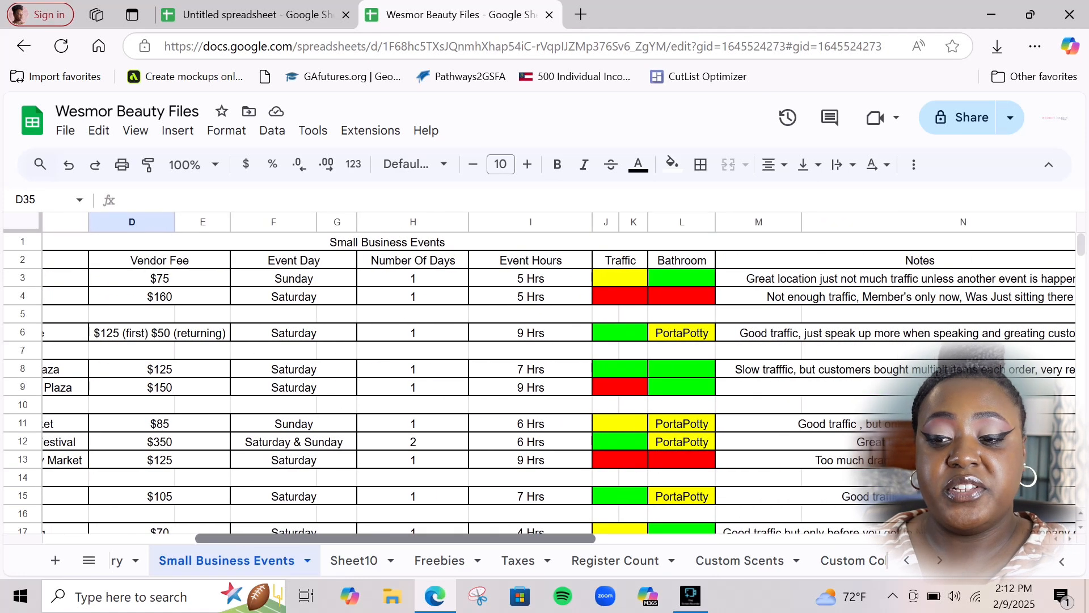
scroll(558, 377, "left", 4)
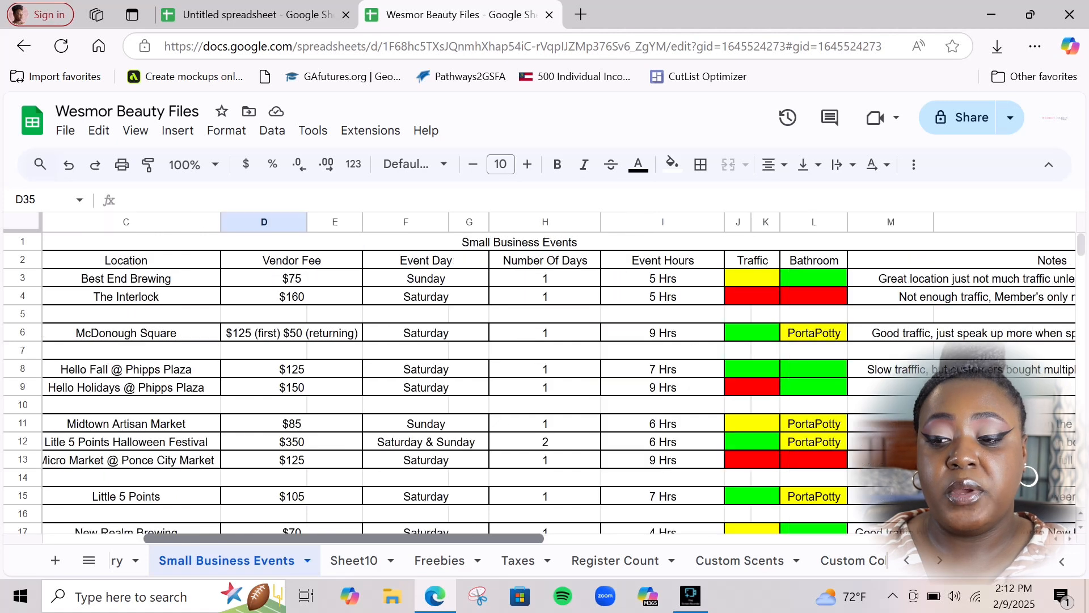
scroll(559, 377, "down", 2)
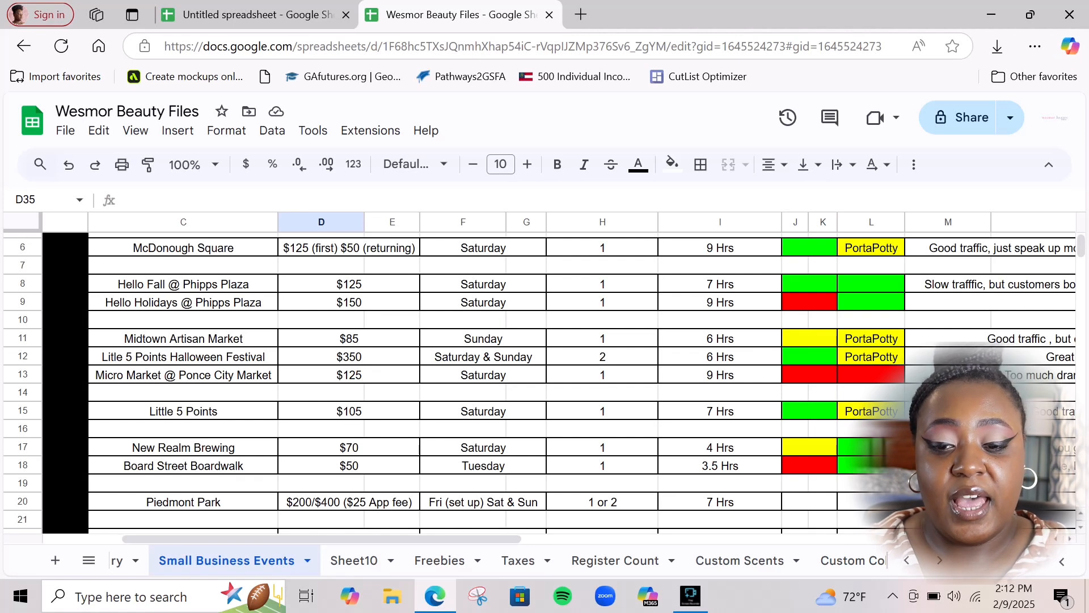
scroll(558, 377, "right", 3)
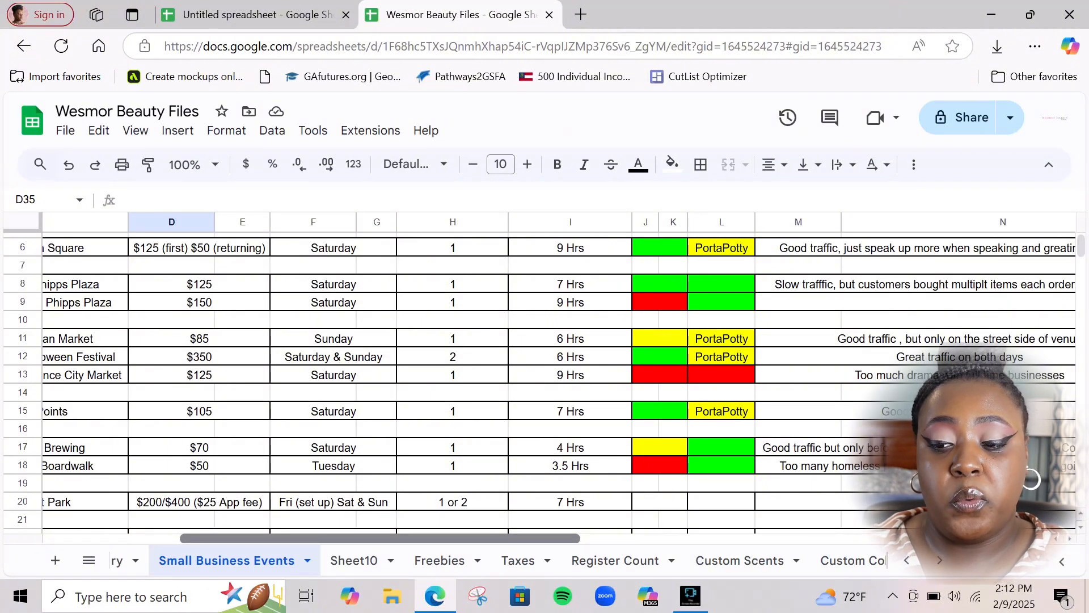
scroll(558, 377, "right", 4)
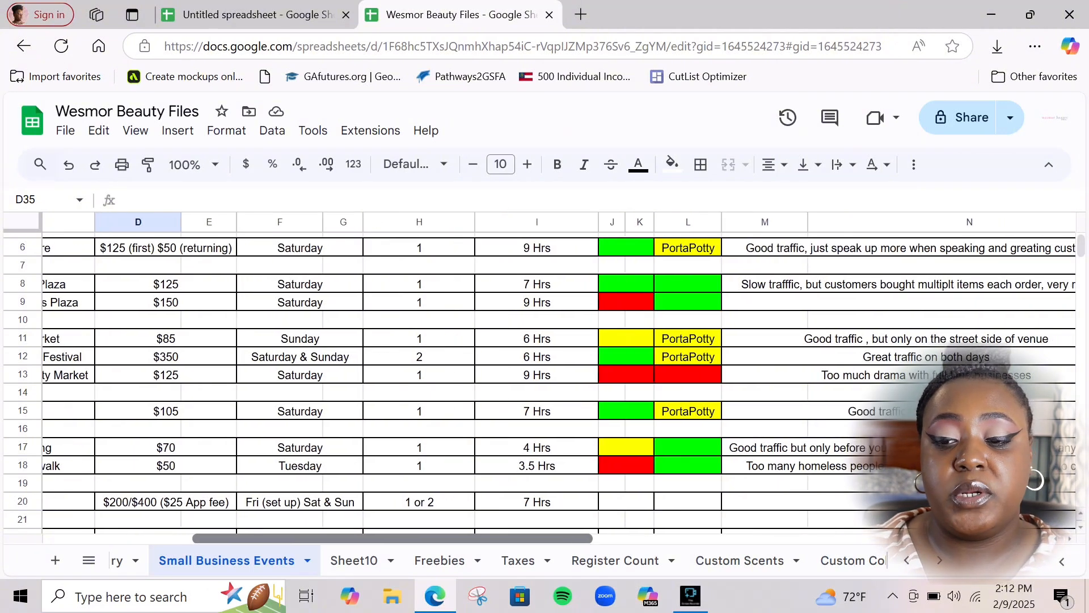
scroll(559, 378, "left", 6)
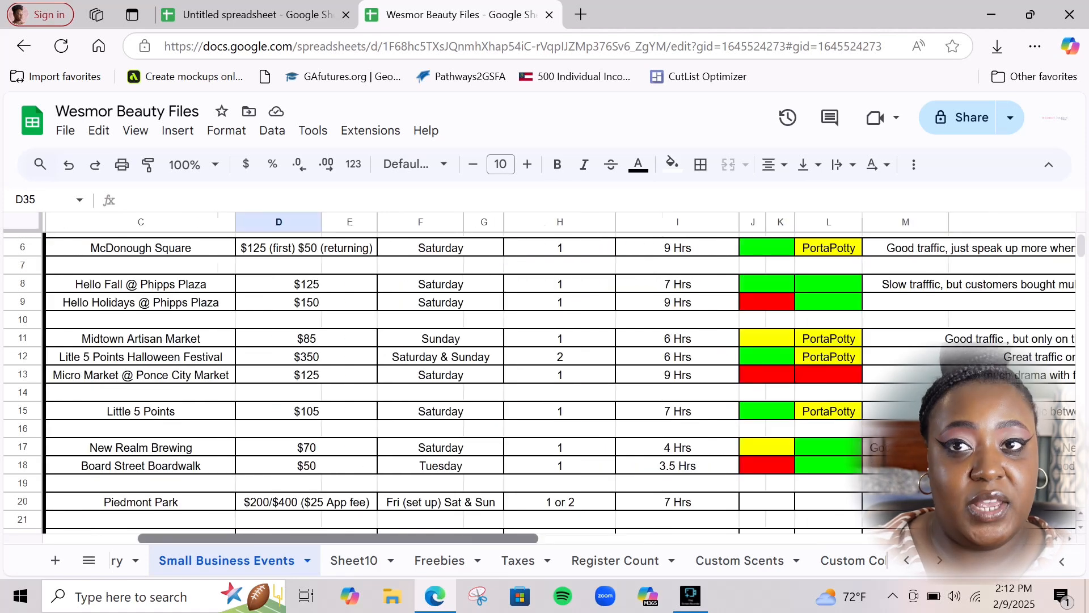
scroll(559, 377, "up", 3)
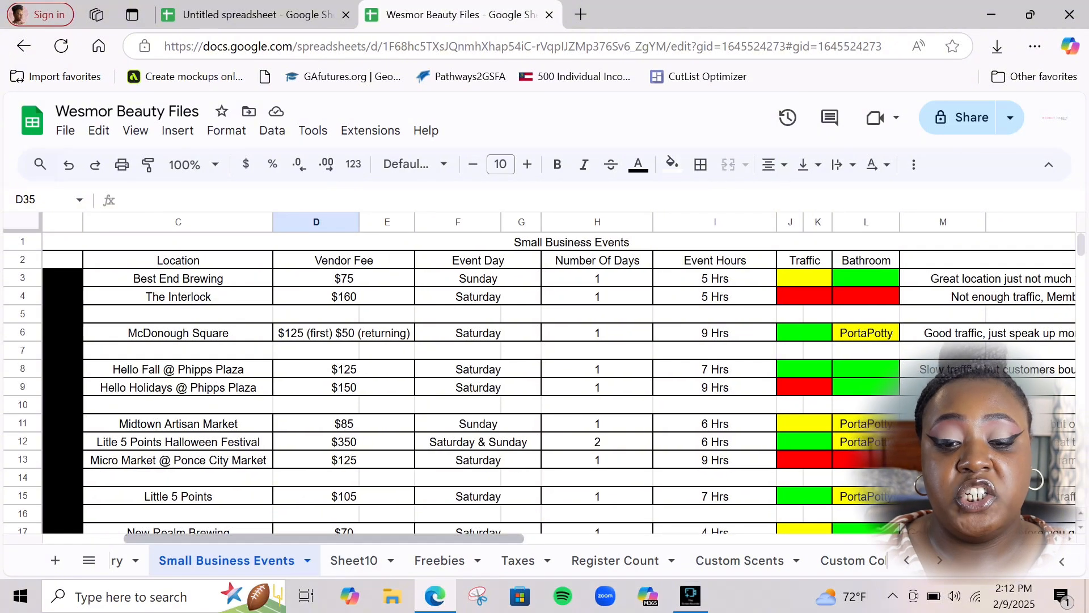
scroll(559, 375, "right", 2)
scroll(558, 374, "right", 3)
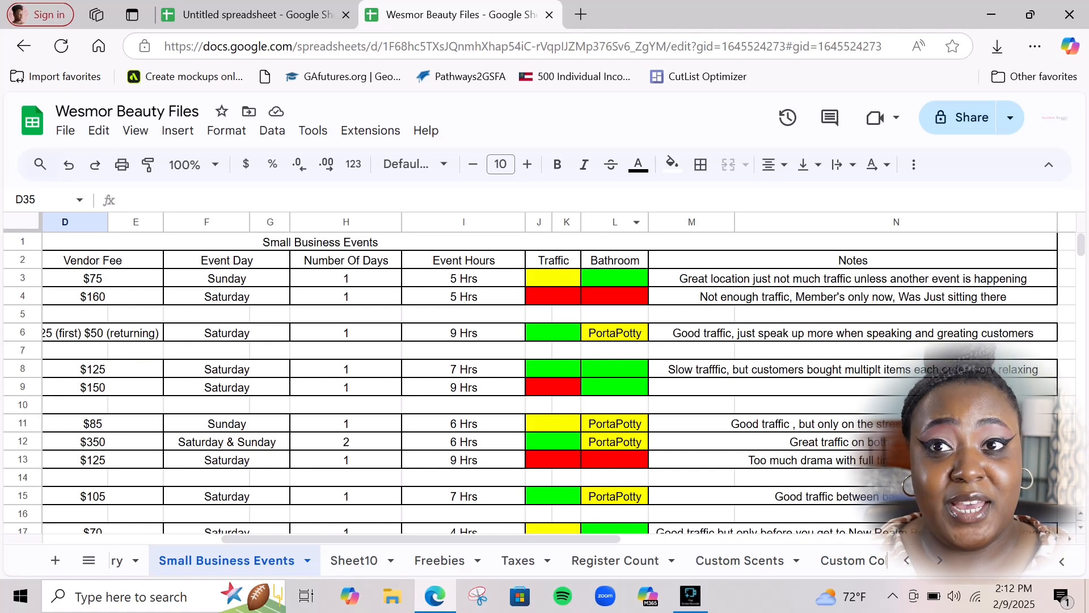
scroll(510, 374, "down", 2)
scroll(511, 374, "down", 2)
scroll(511, 375, "up", 4)
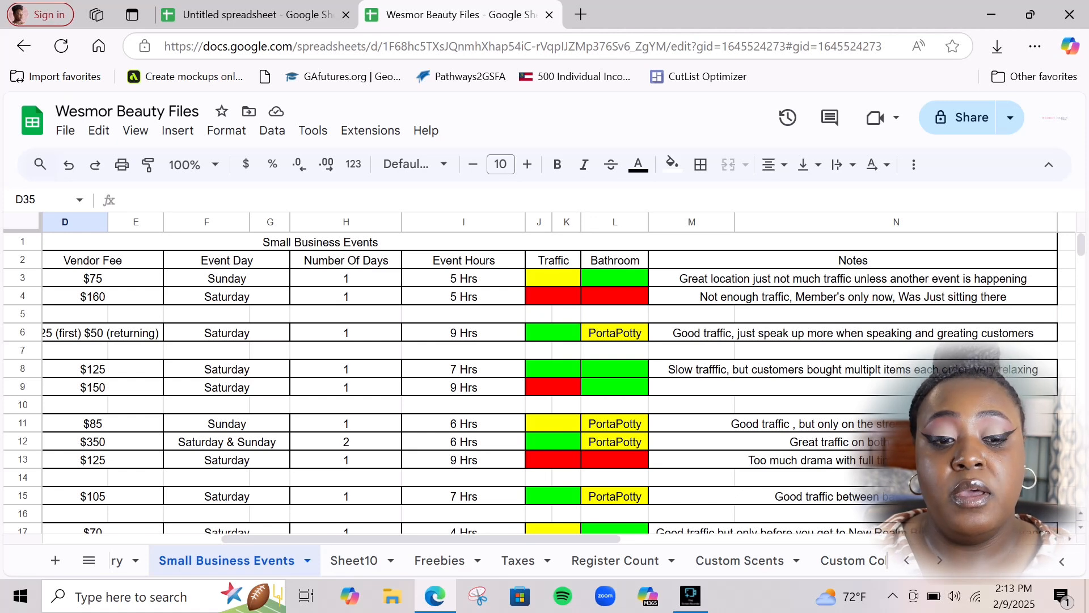
scroll(549, 381, "down", 1)
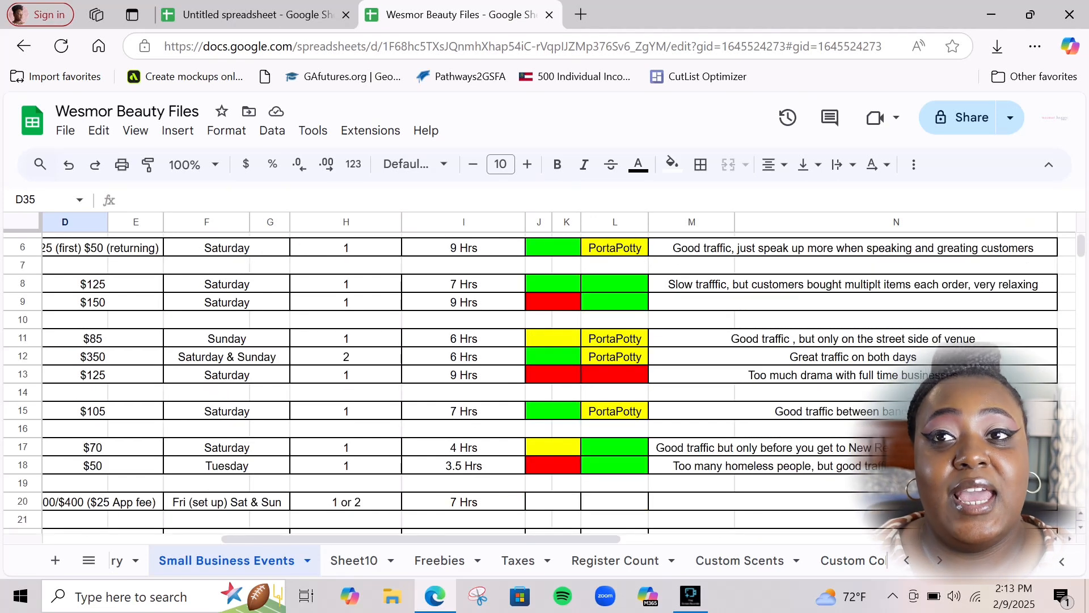
scroll(549, 381, "up", 1)
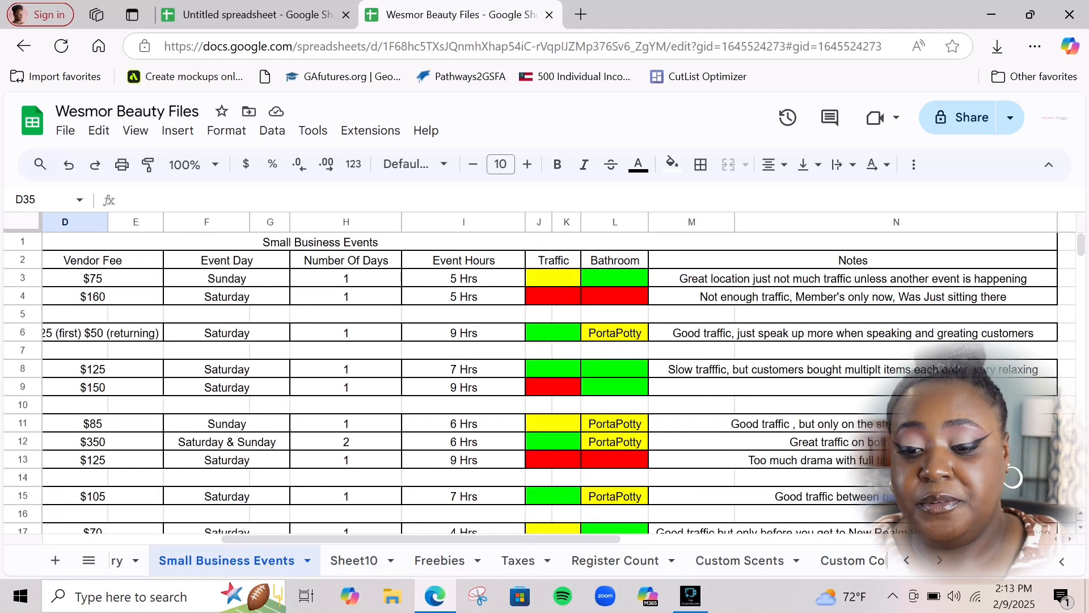